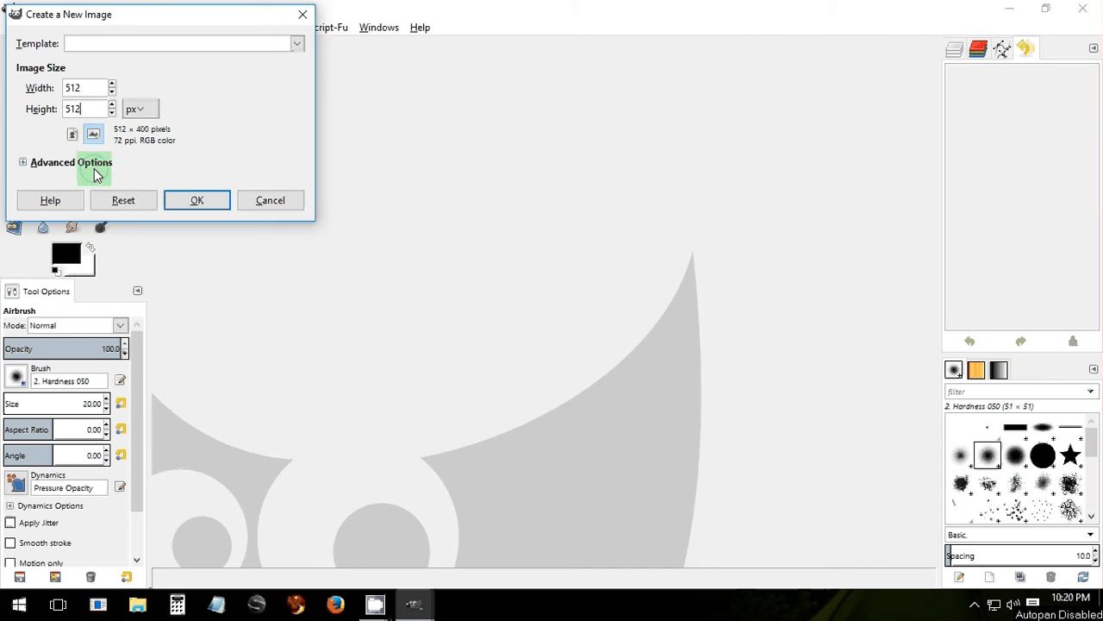
Create a new 512 × 512 px RGB image with a transparent fill.
left_click(94, 164)
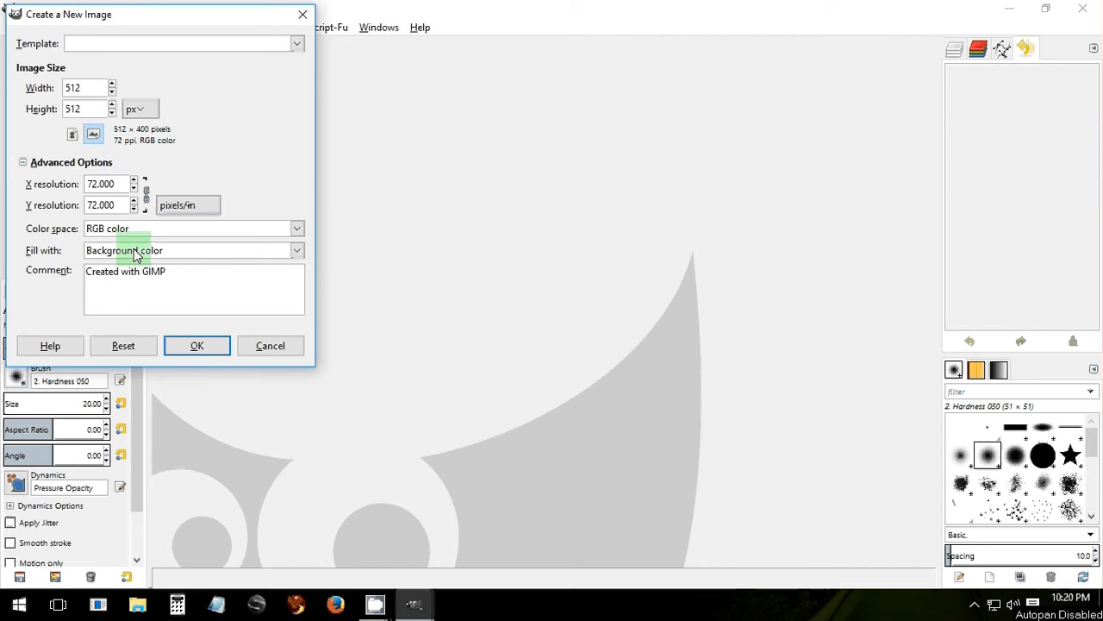
left_click(134, 250)
left_click(121, 324)
left_click(197, 345)
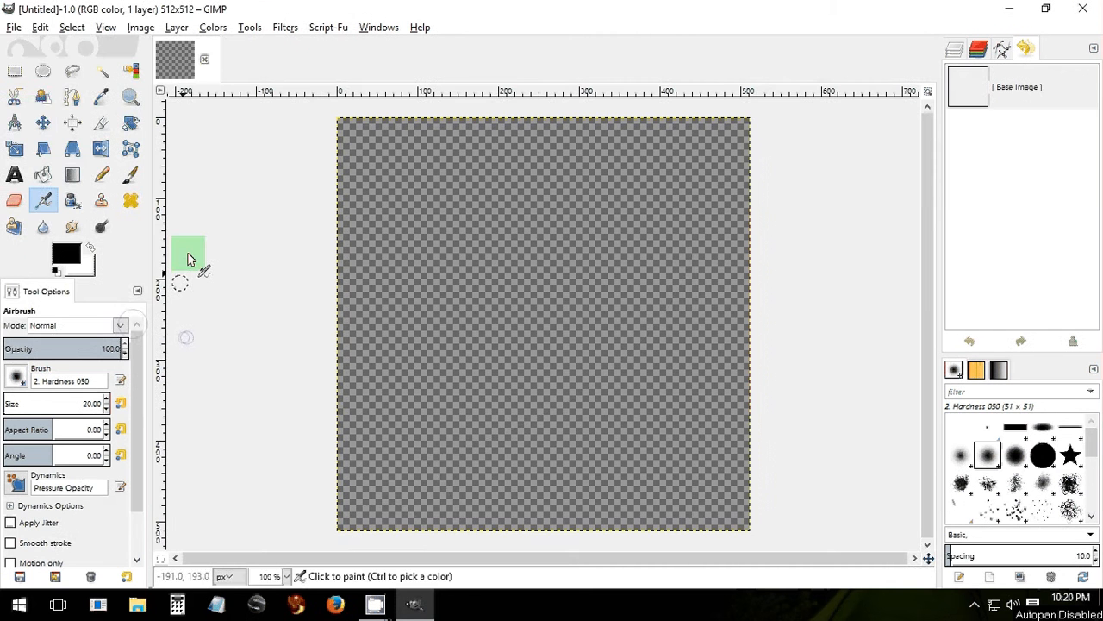
Select the entire 512 × 512 px canvas with Rectangle Select and bucket-fill it with the bright blue color.
left_click(15, 71)
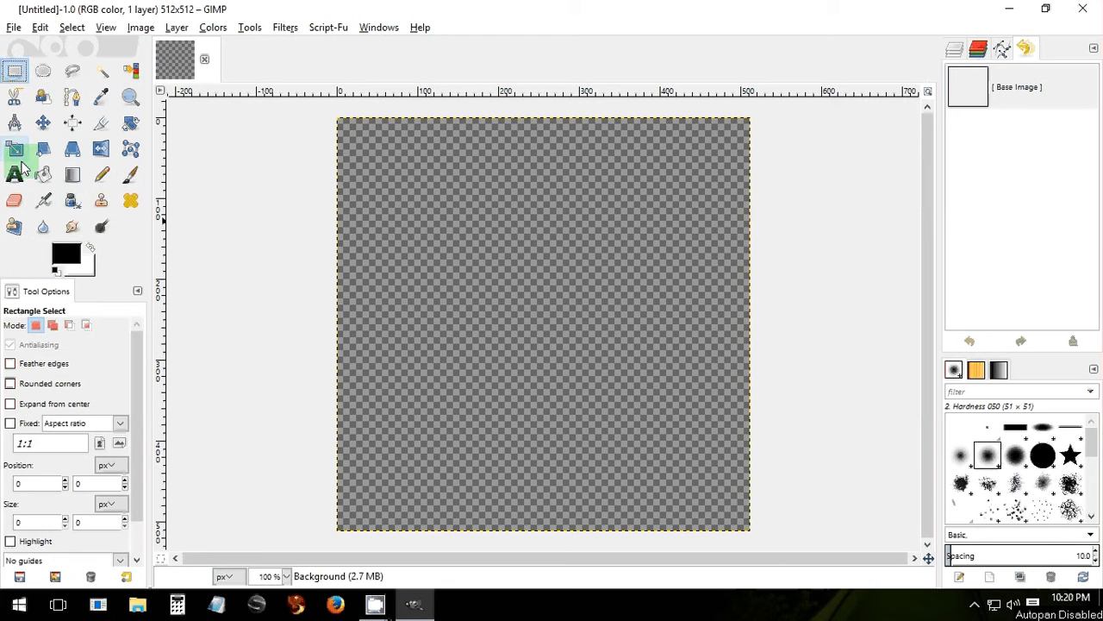
left_click_drag(338, 118, 752, 533)
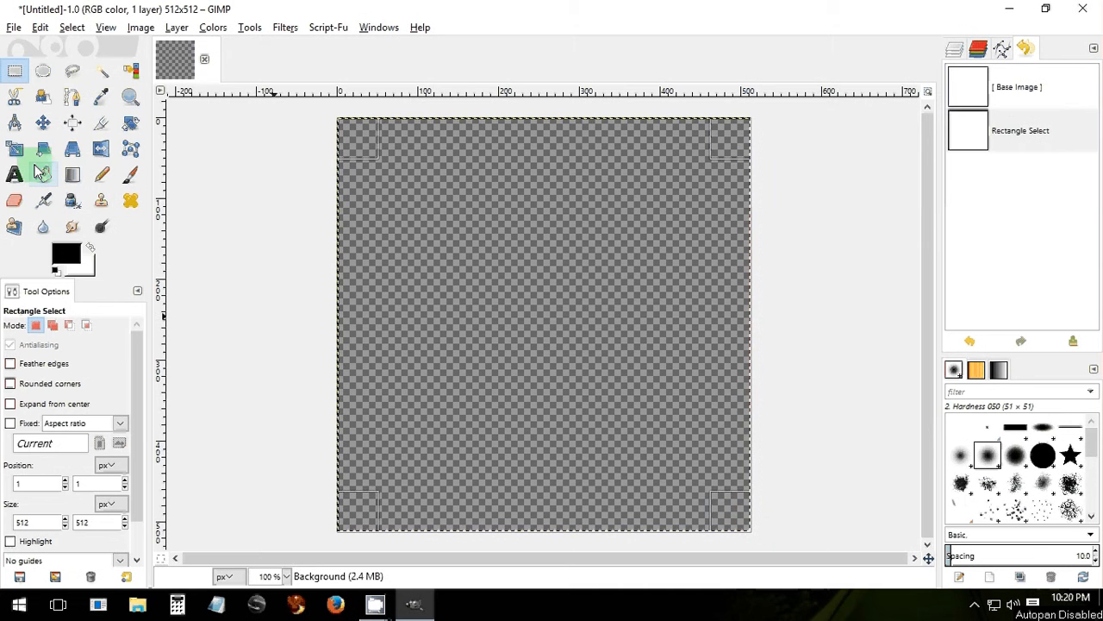
left_click(43, 174)
left_click(67, 253)
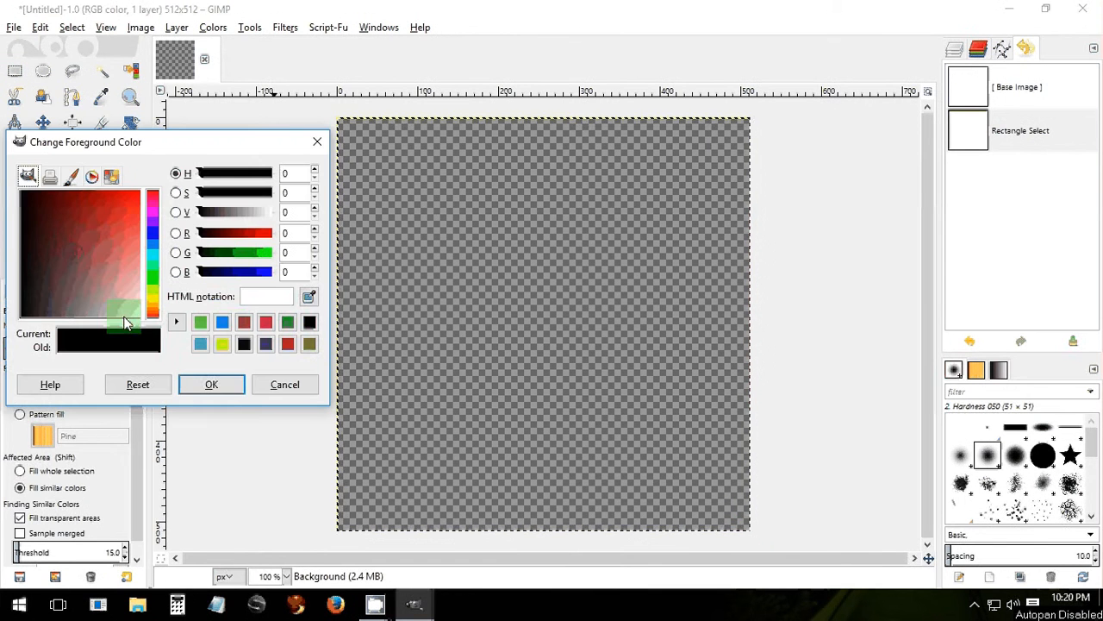
left_click(222, 321)
left_click(211, 384)
left_click(510, 369)
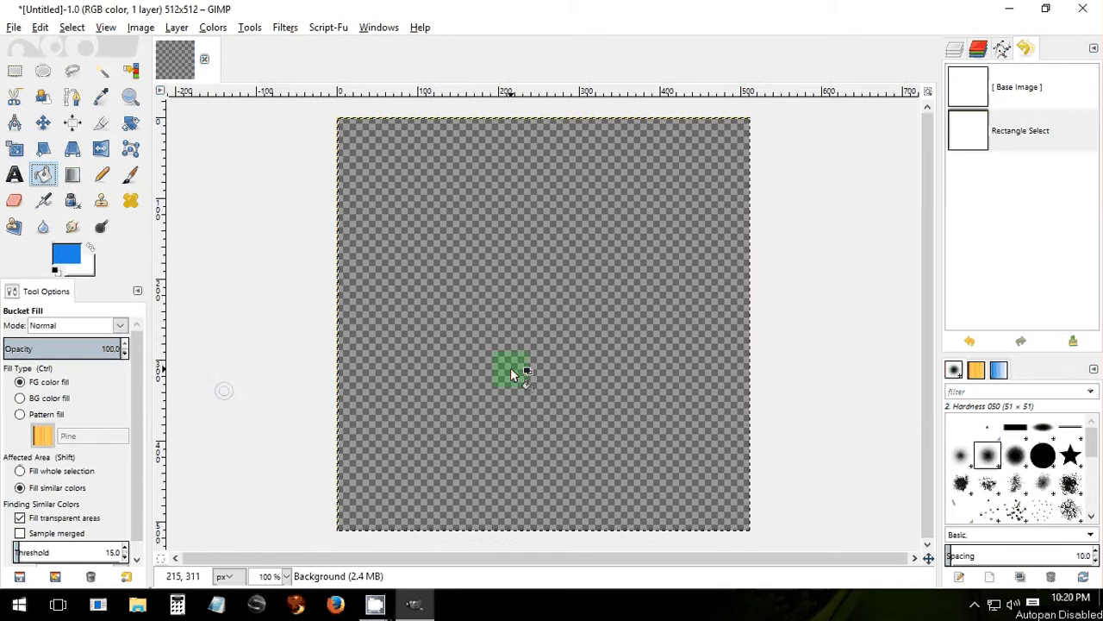
Apply a Drop Shadow to the blue square with Offset X and Offset Y set to 0.
left_click(276, 28)
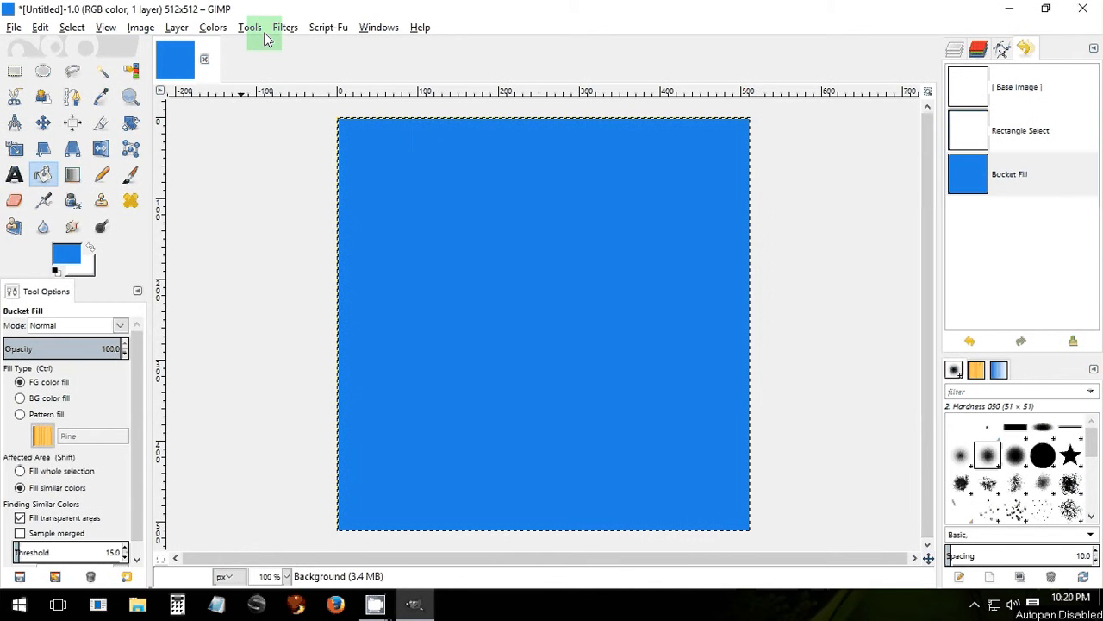
mouse_move(465, 152)
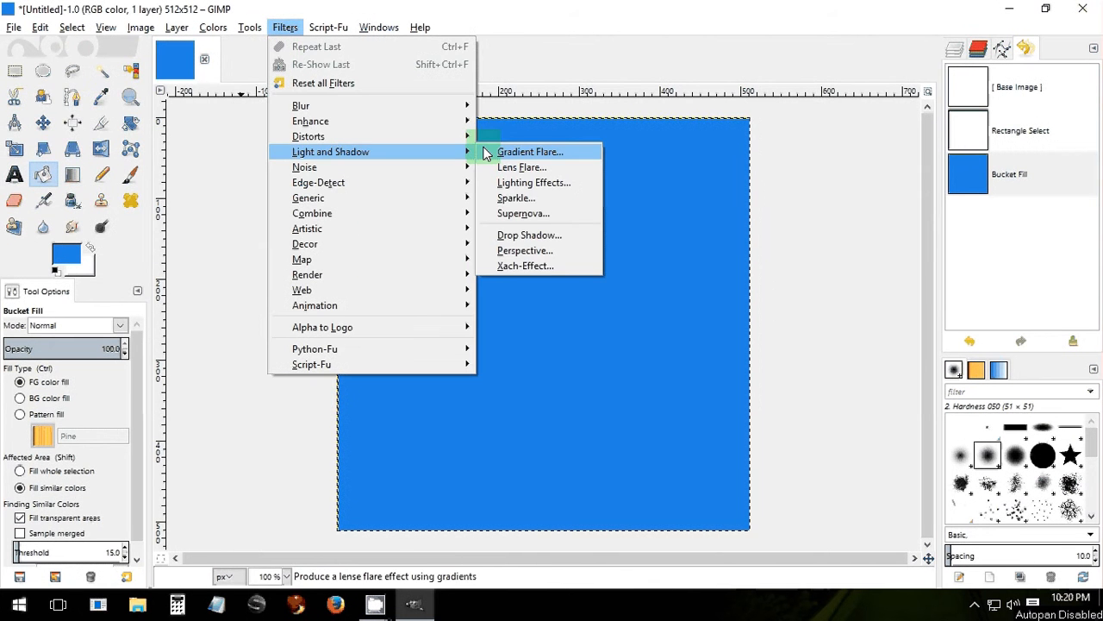
left_click(507, 236)
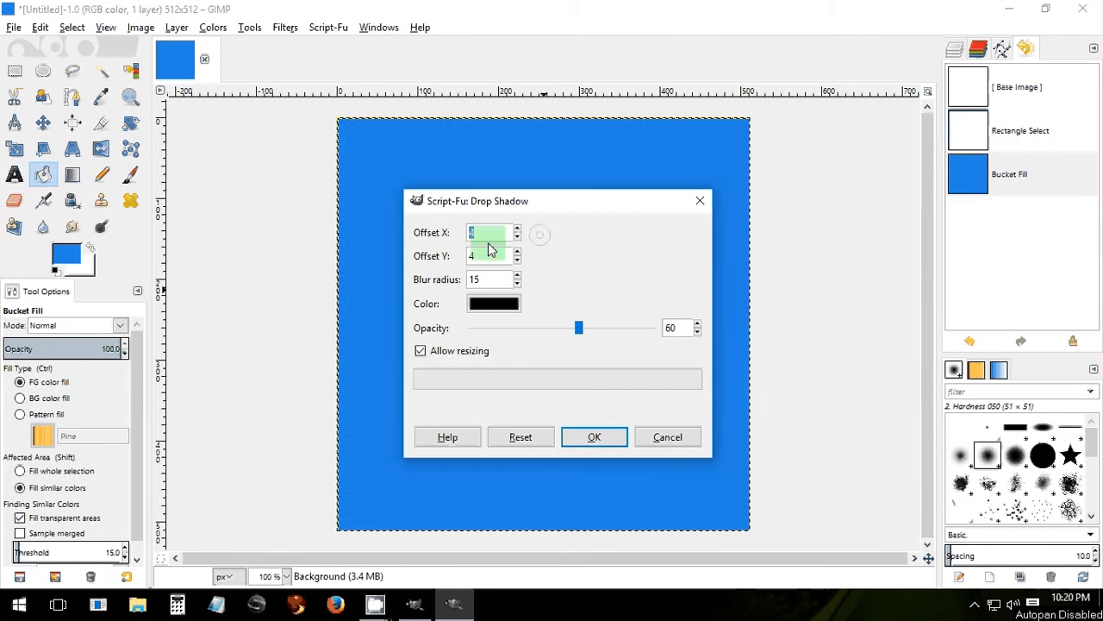
type("0")
double_click(483, 256)
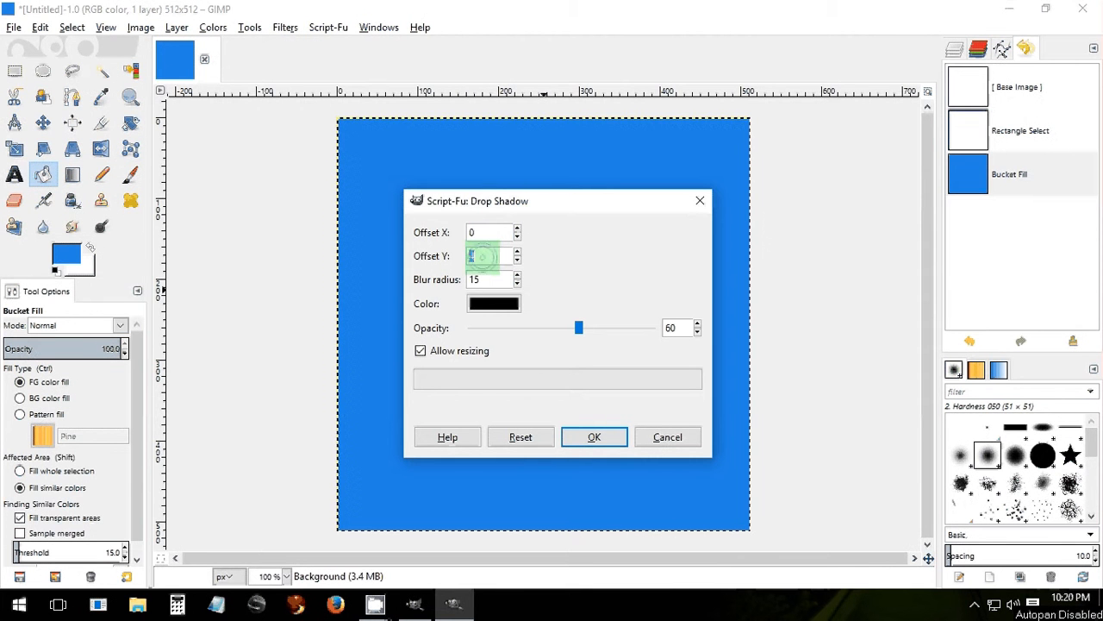
type("0")
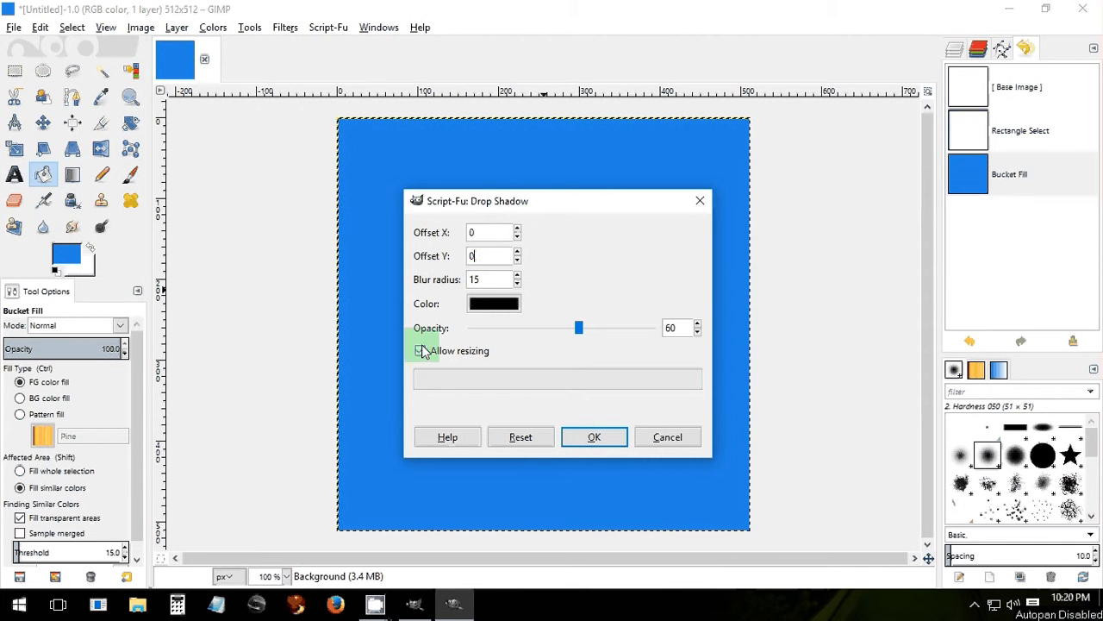
left_click(593, 445)
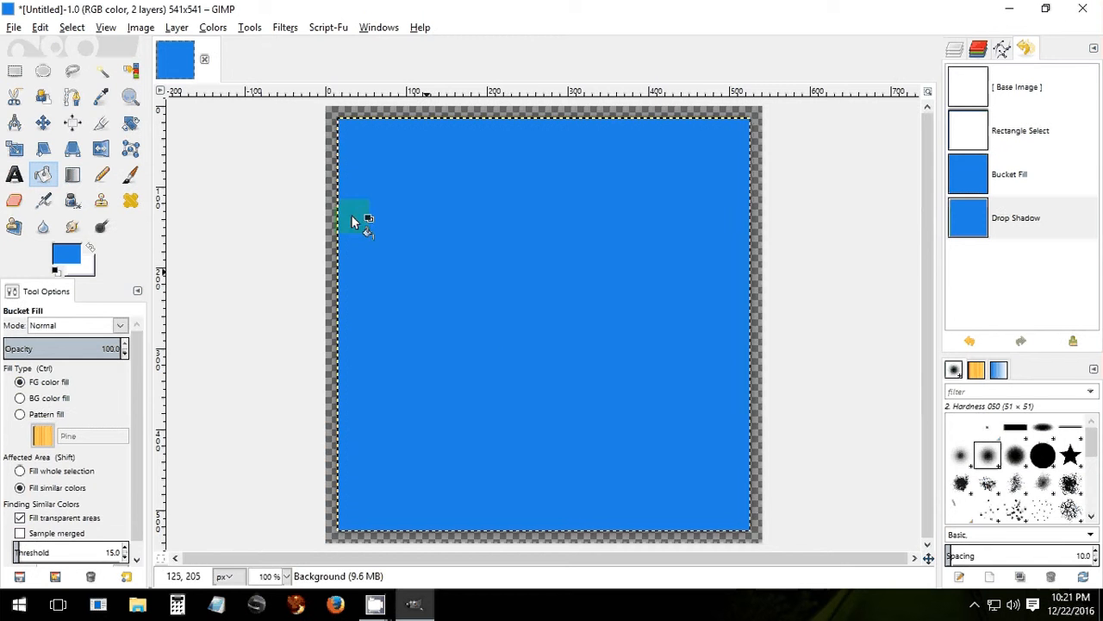
Apply an Add Bevel effect to the blue square with Work on copy disabled and an increased thickness.
left_click(287, 29)
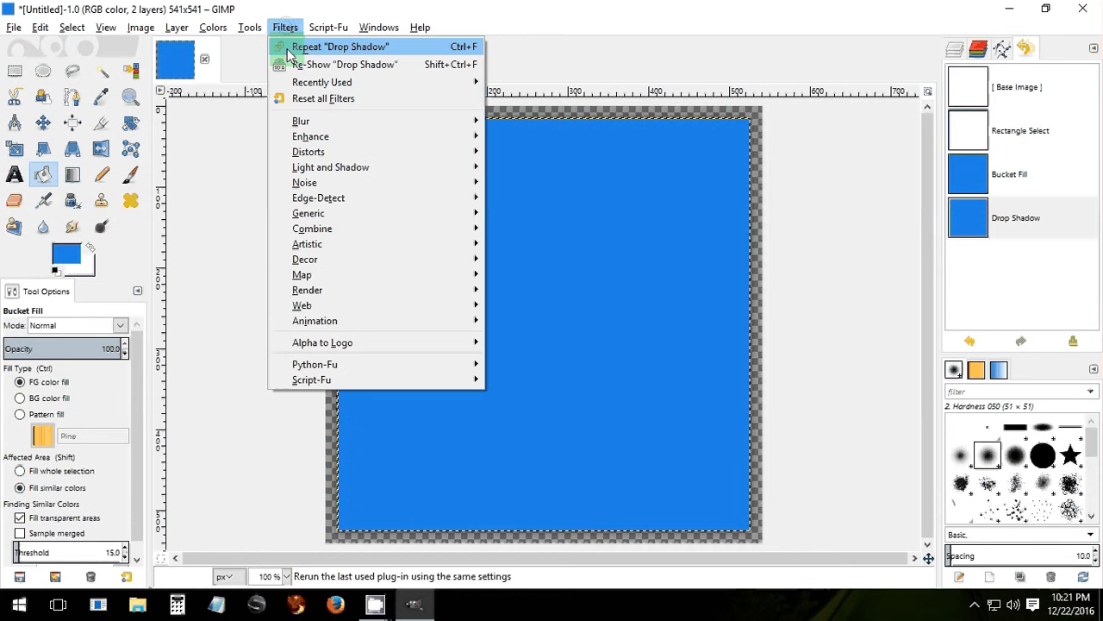
mouse_move(357, 258)
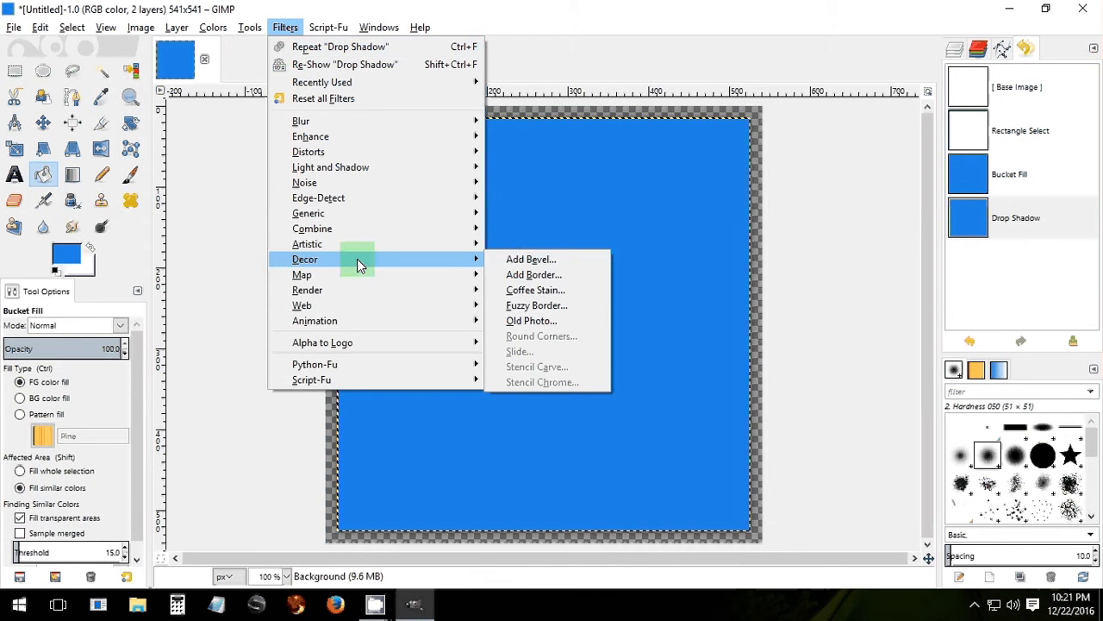
left_click(527, 260)
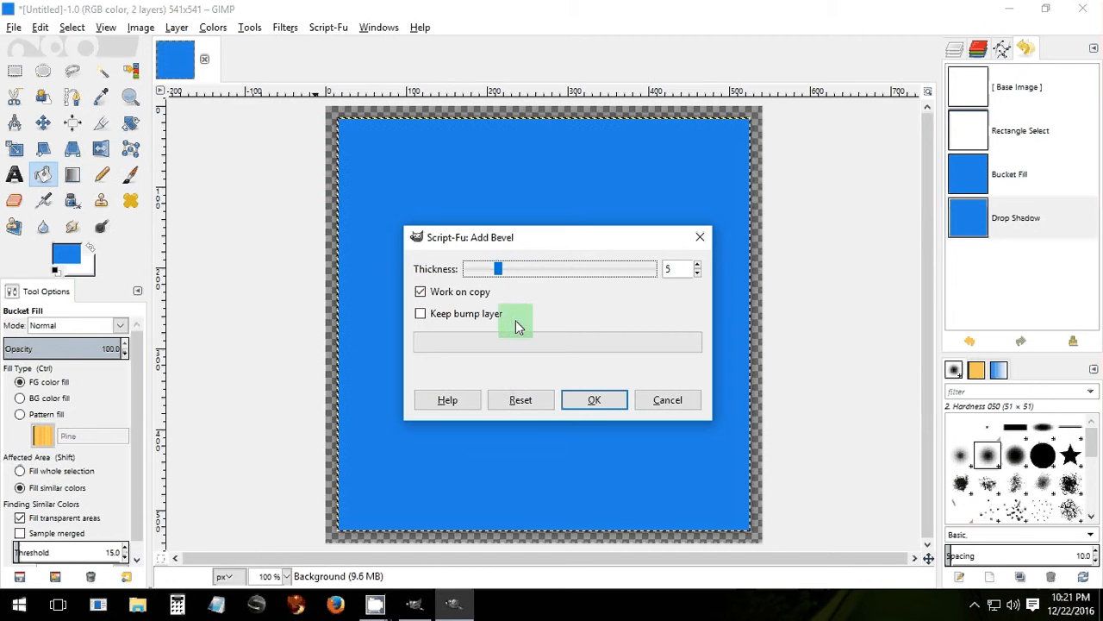
left_click(495, 292)
left_click_drag(498, 270, 606, 272)
left_click(592, 400)
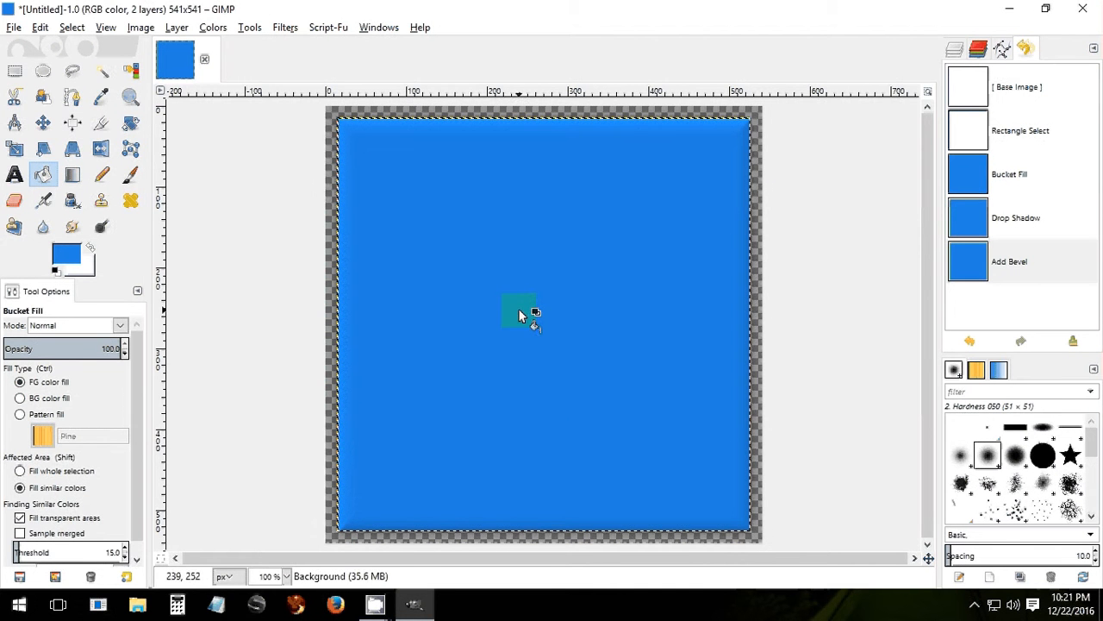
Apply a second Add Bevel effect to the blue square with a thickness of 27.
left_click(292, 29)
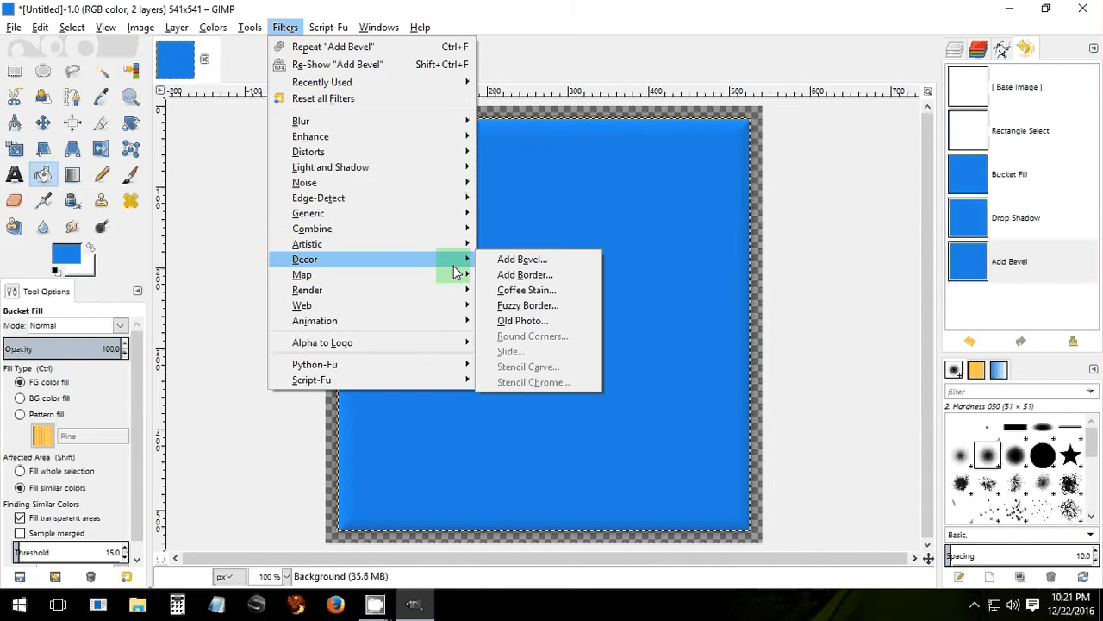
left_click(497, 258)
left_click_drag(605, 269, 636, 278)
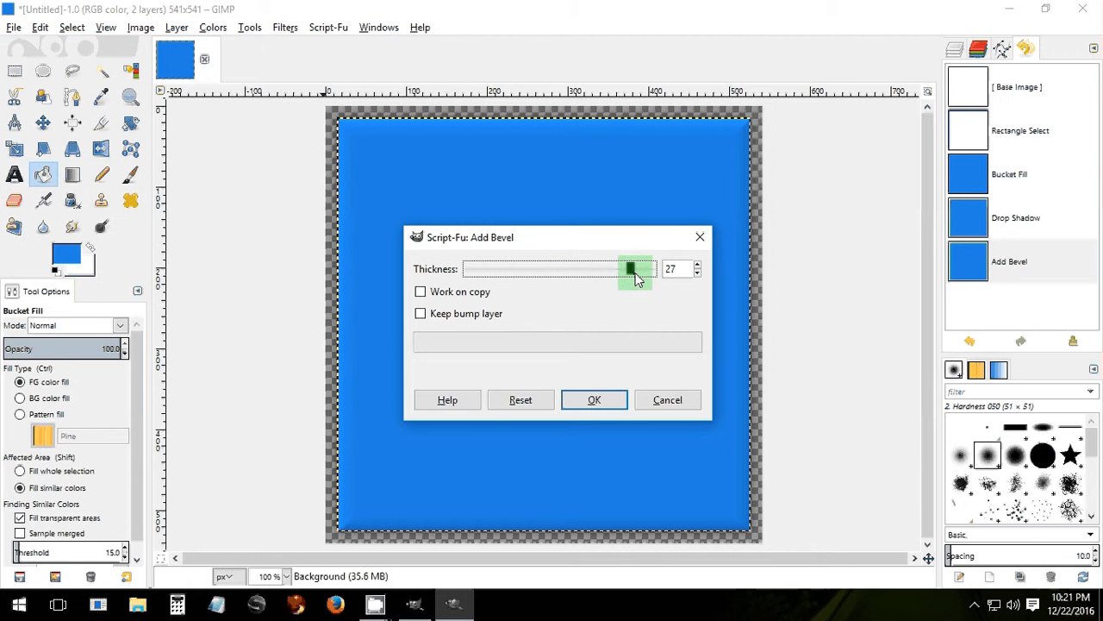
left_click(595, 401)
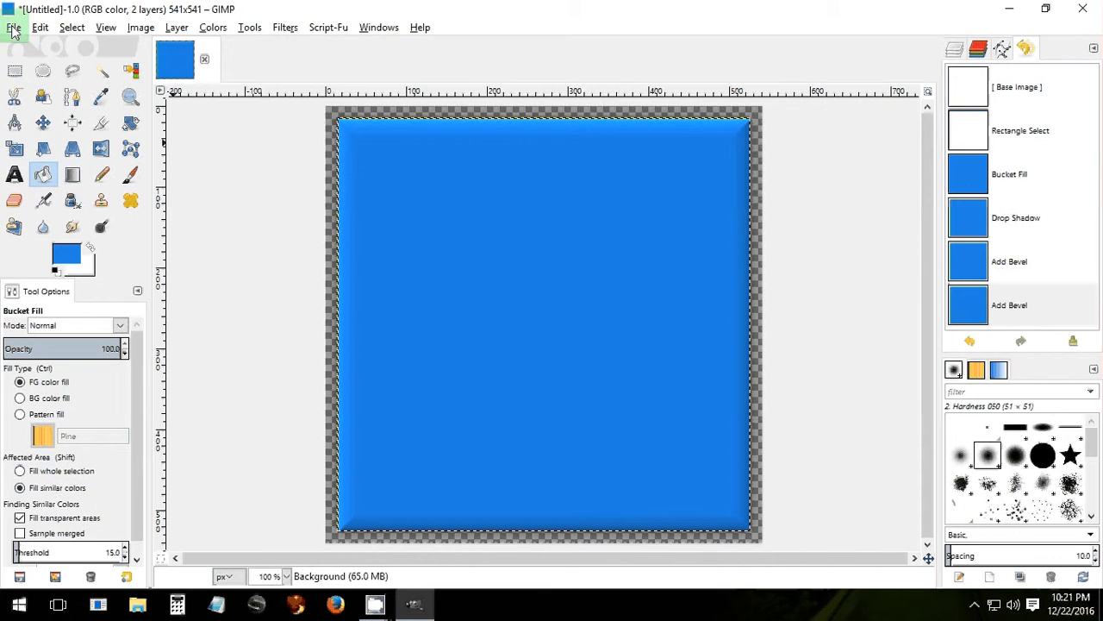
Merge the visible layers and clear the rectangular selection around the blue square.
left_click(134, 27)
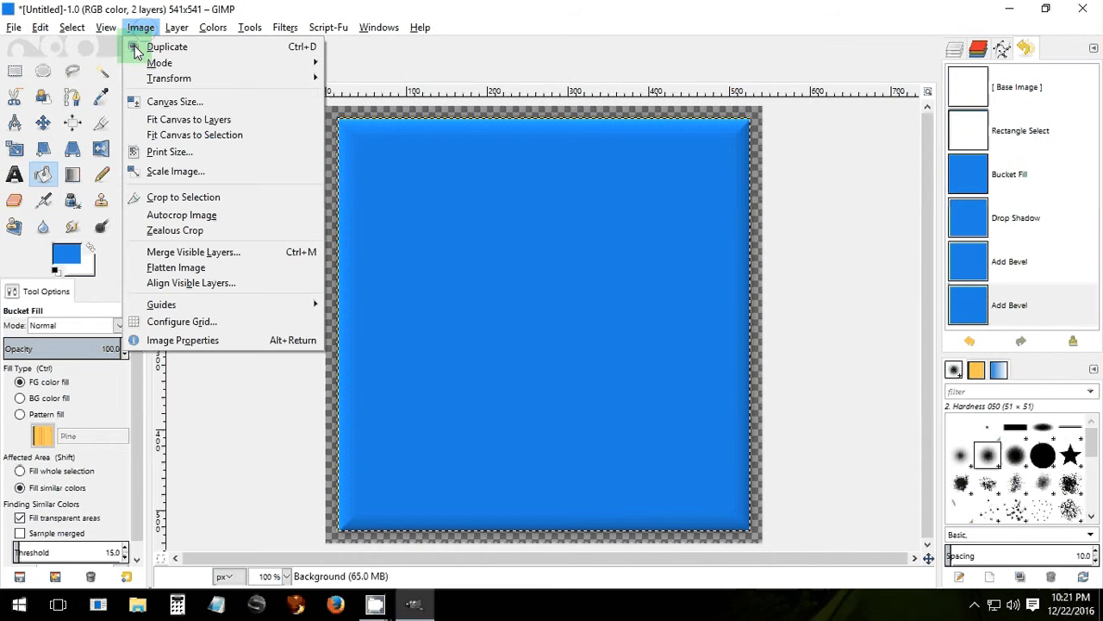
left_click(175, 253)
left_click(559, 417)
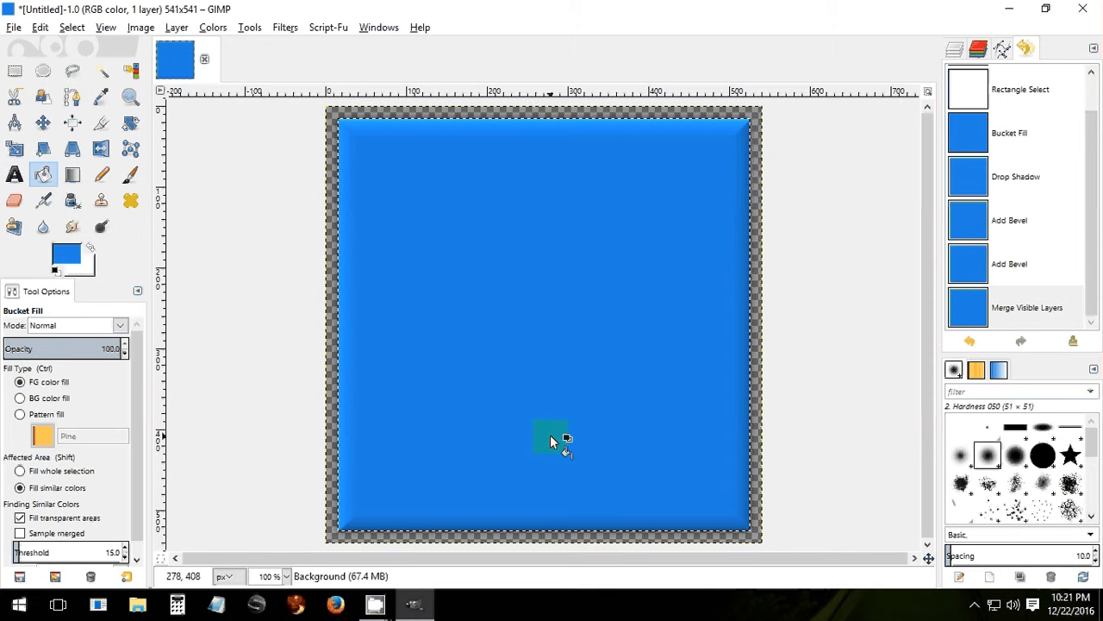
left_click(49, 106)
key("r")
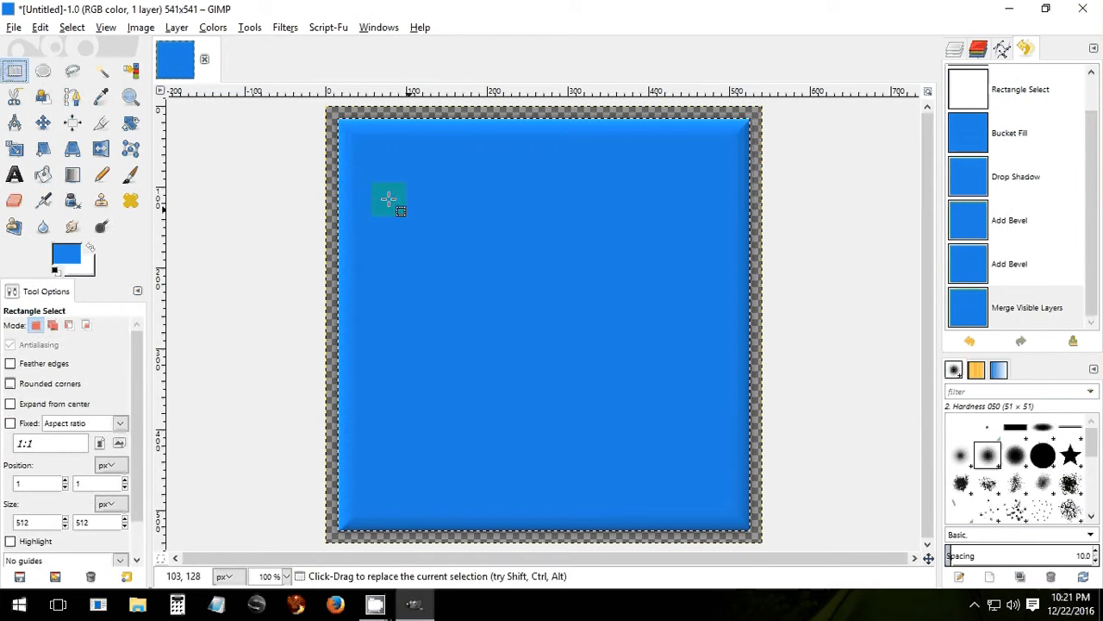
left_click(247, 158)
left_click(275, 211)
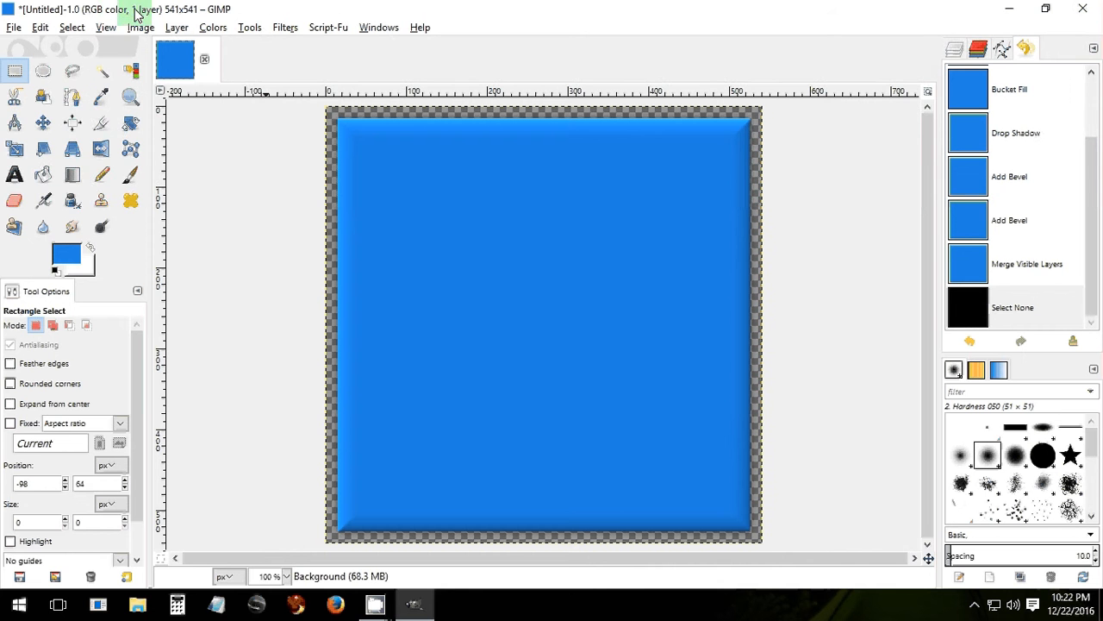
Undo the deselection and the layer merge.
left_click(953, 342)
left_click(953, 342)
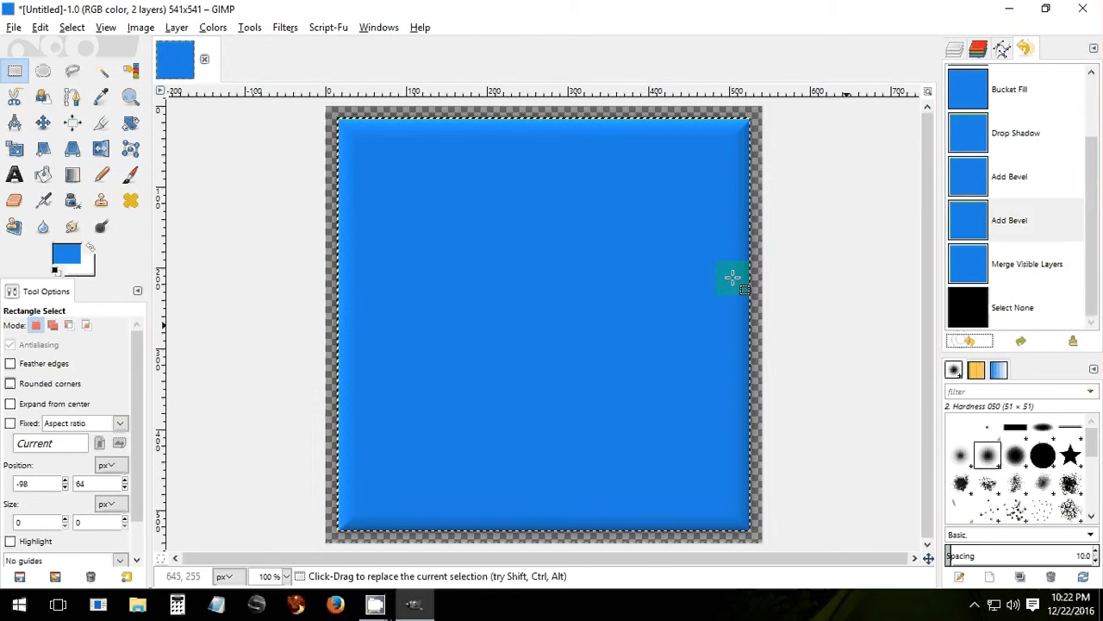
Merge the visible layers using Expanded as necessary and remove the selection from the image.
left_click(140, 27)
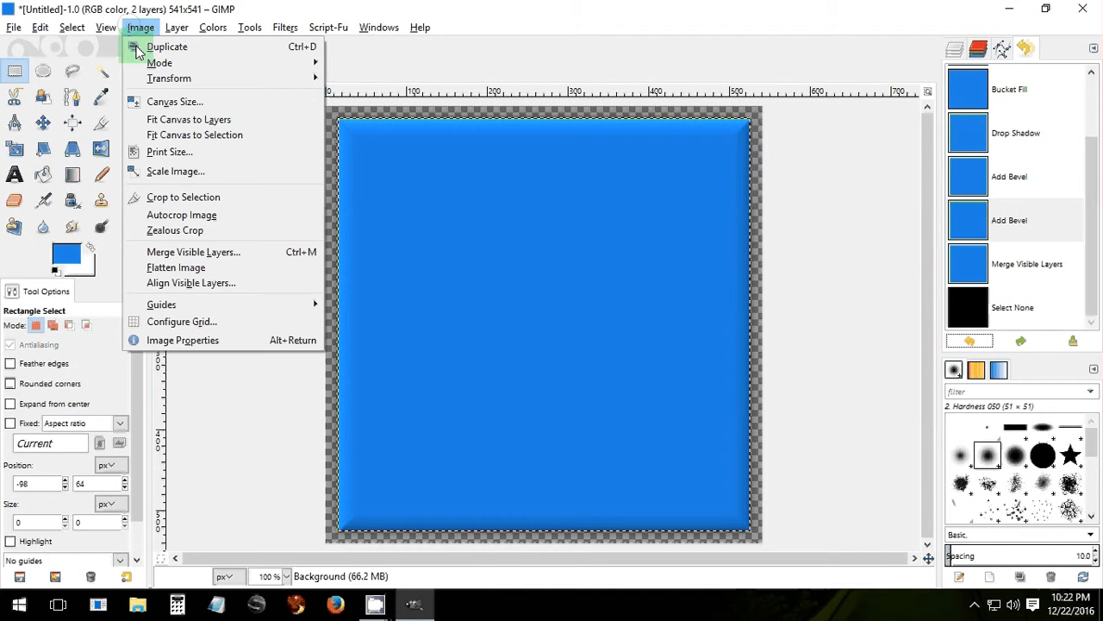
left_click(197, 252)
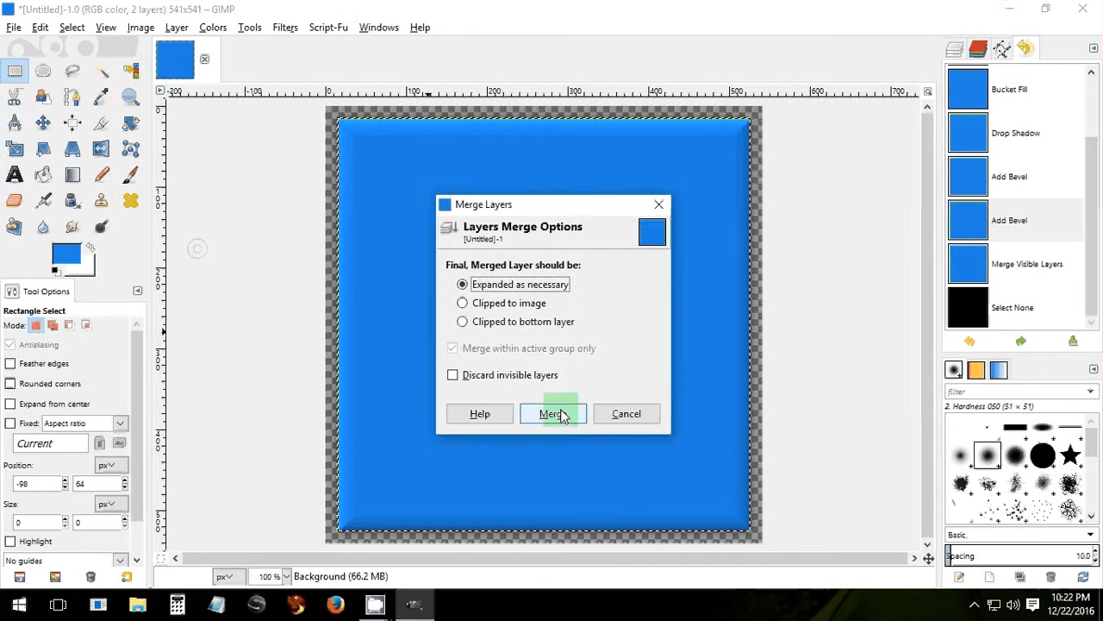
left_click(560, 414)
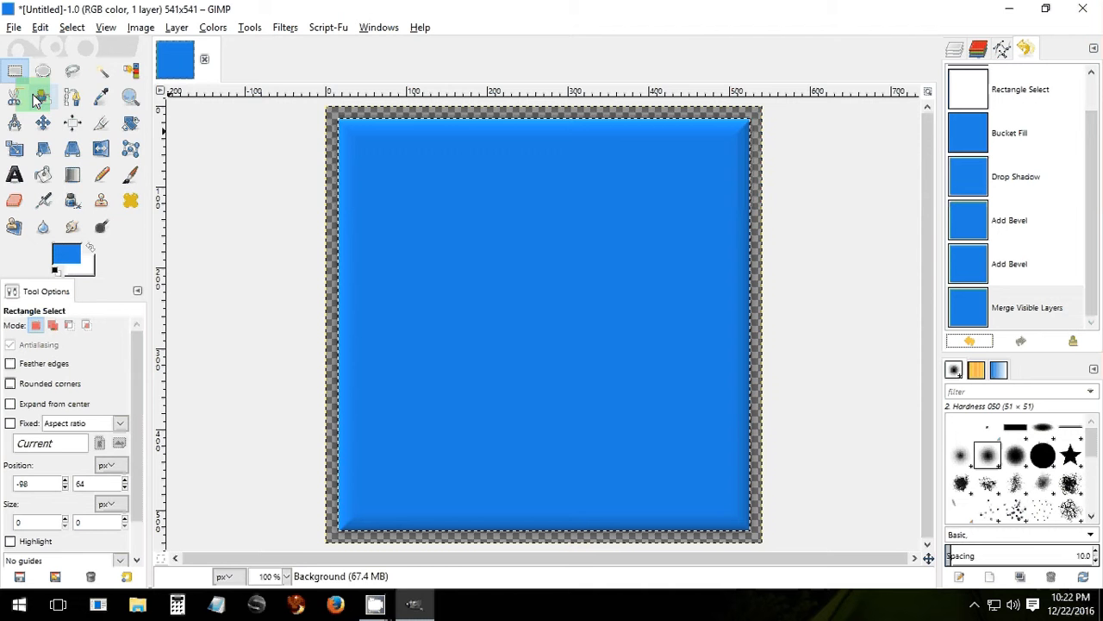
left_click(175, 117)
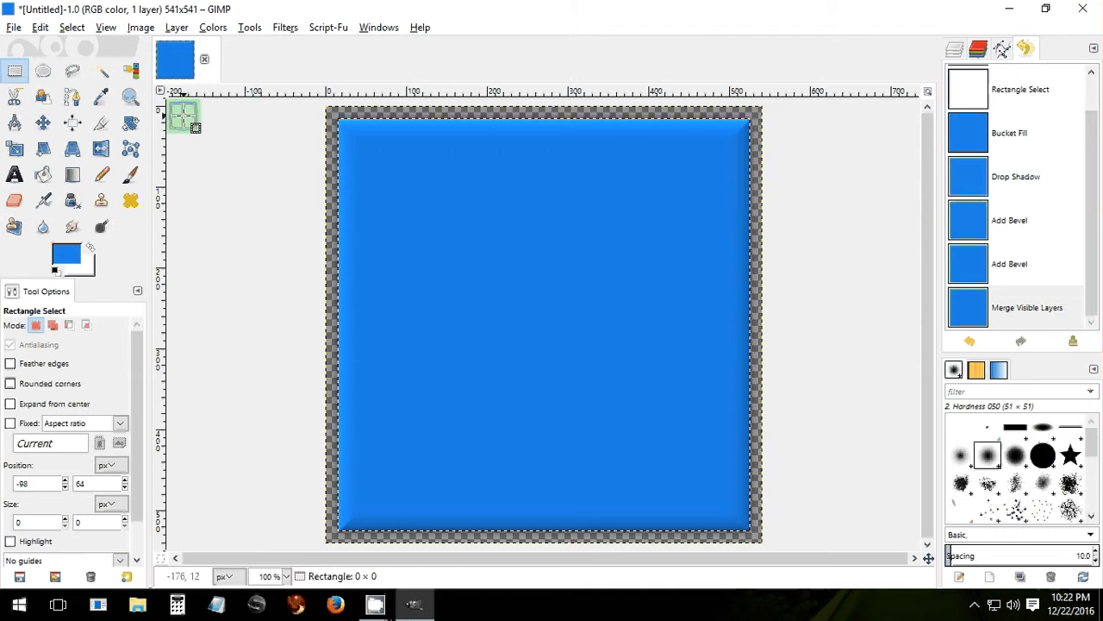
Export the image as Button.png to the Pictures folder with the PNG export options as offered.
left_click(10, 26)
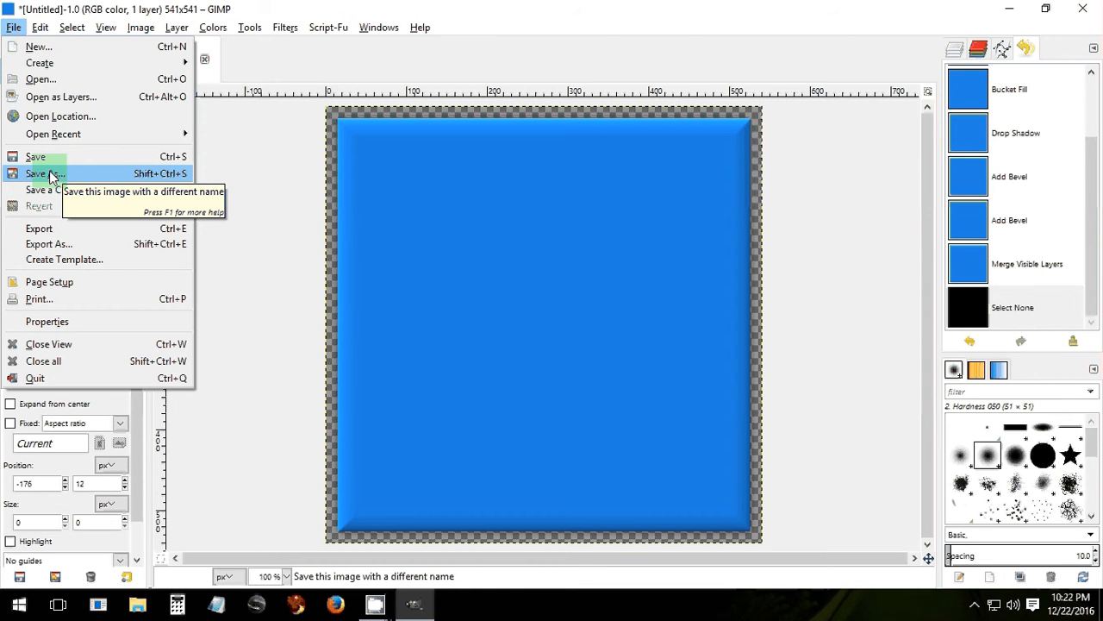
left_click(59, 247)
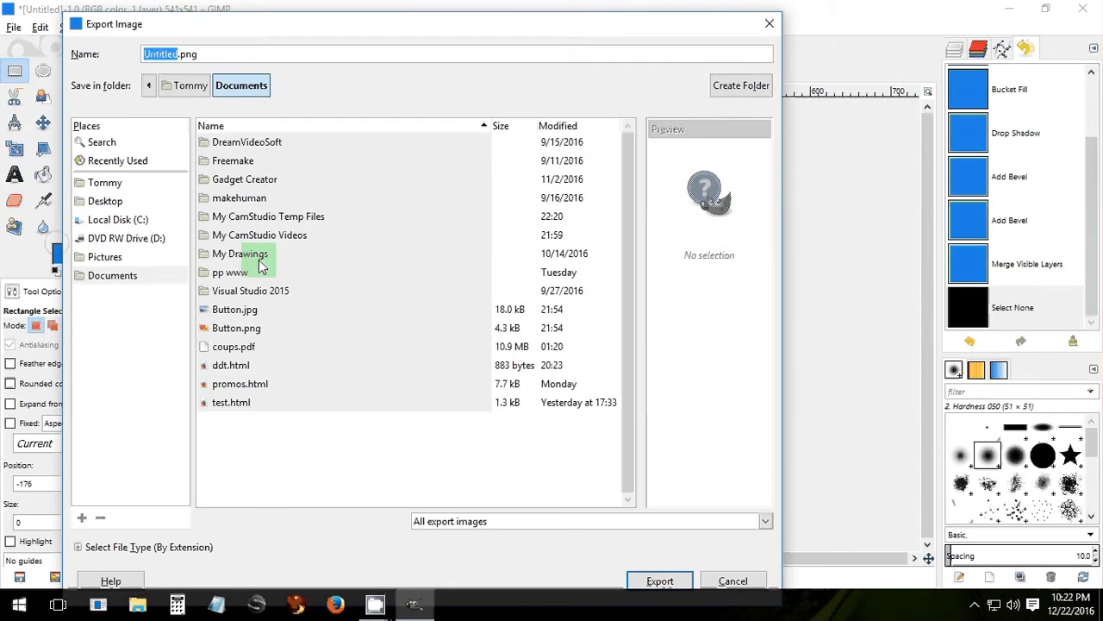
left_click(104, 256)
left_click(164, 54)
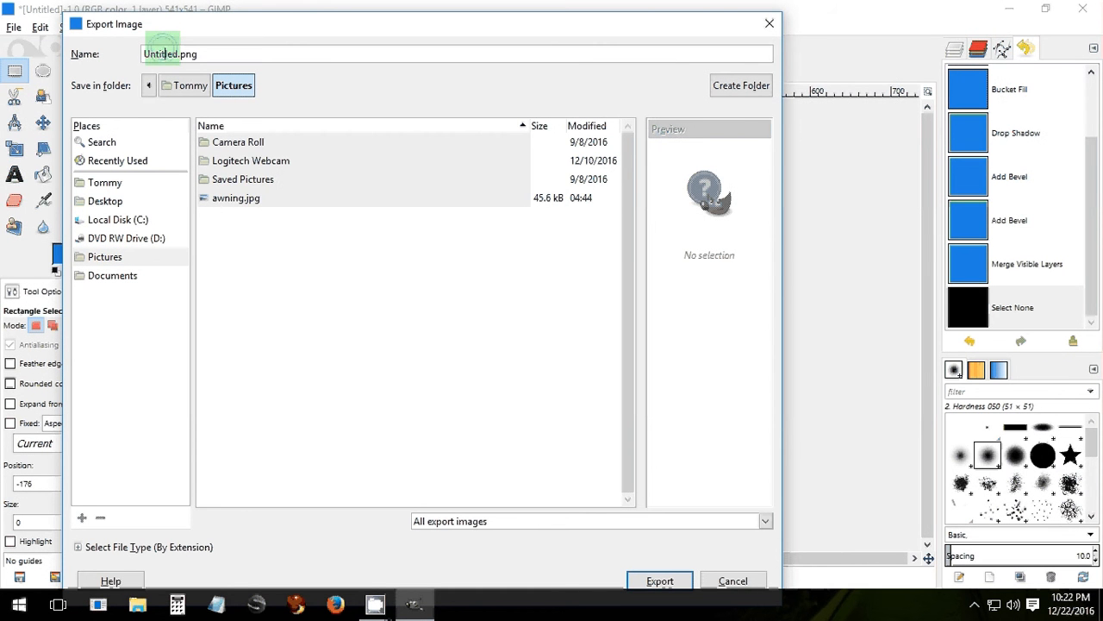
double_click(164, 54)
type("Button")
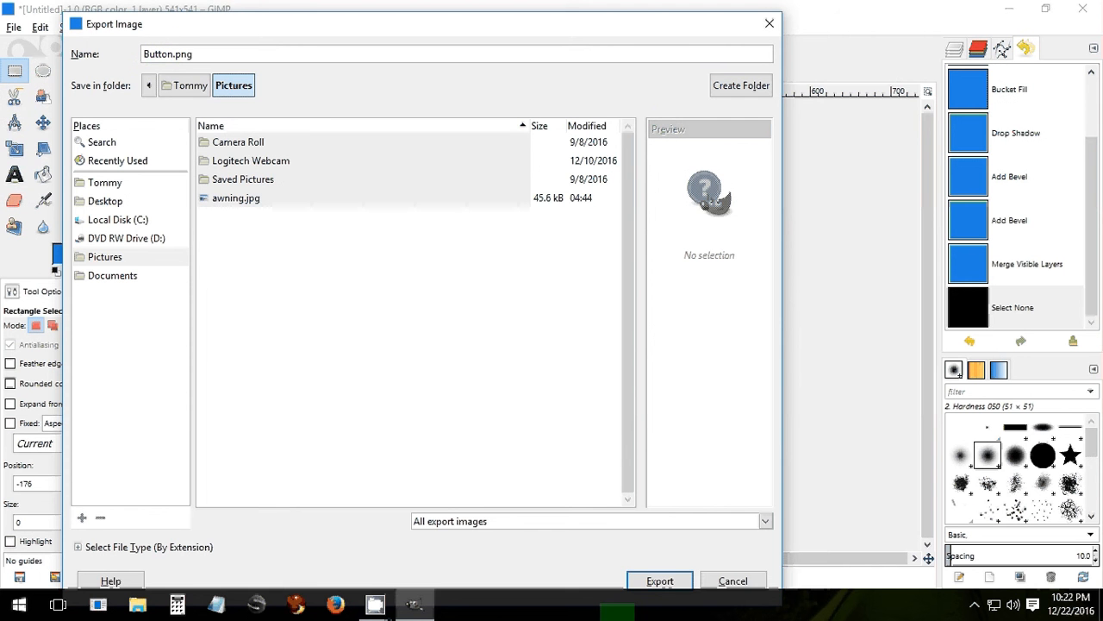
left_click(644, 579)
left_click(574, 459)
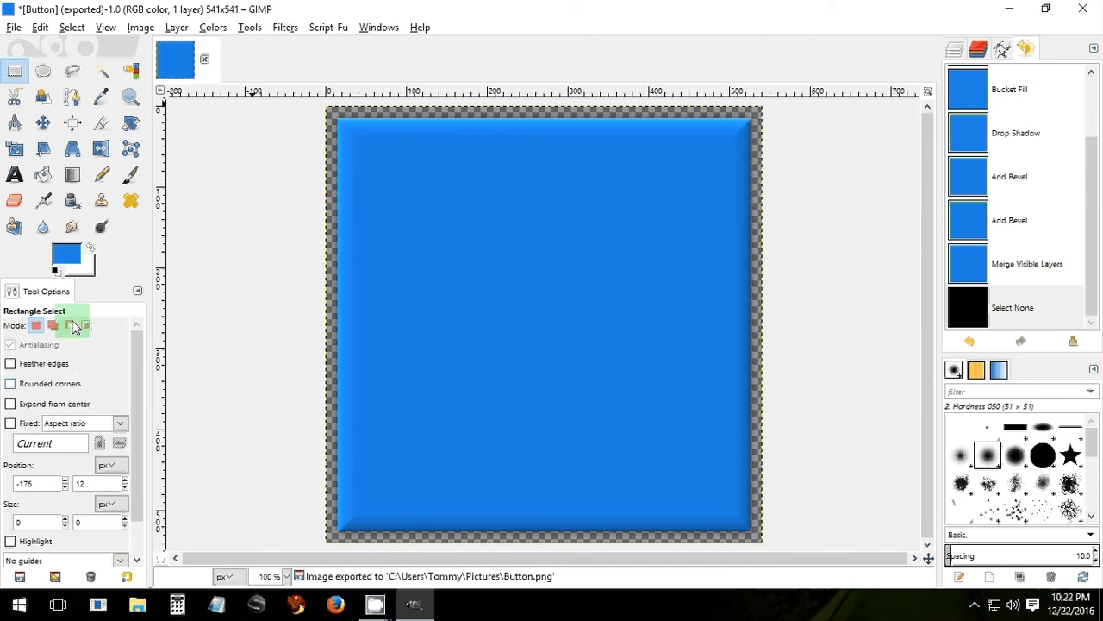
Export the image as Button.jpg to the Pictures folder with JPEG quality 90.
left_click(12, 28)
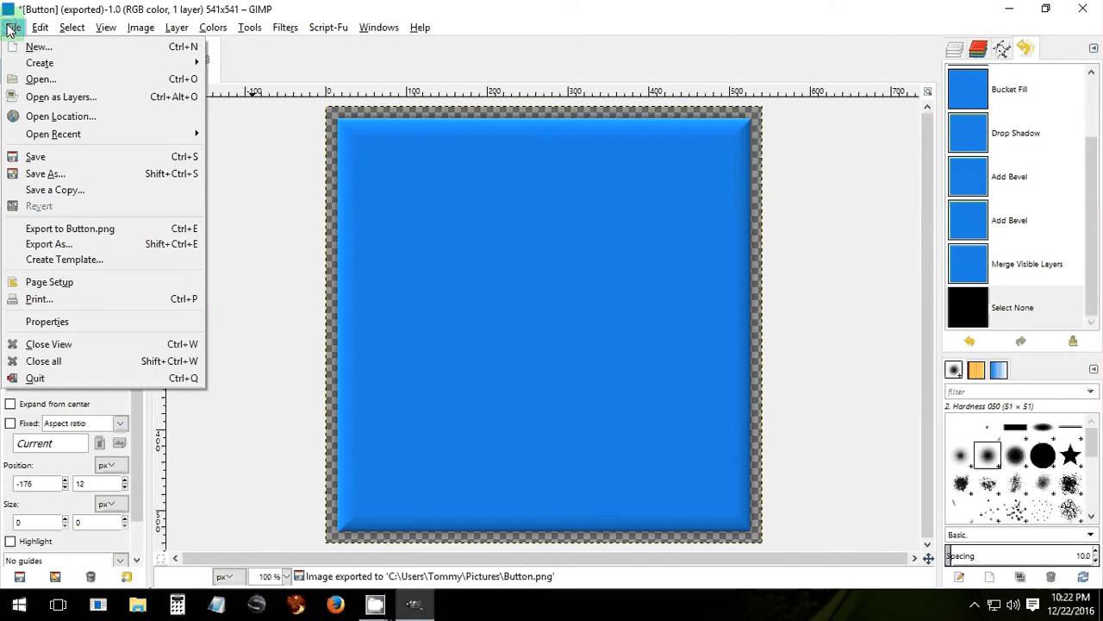
left_click(49, 243)
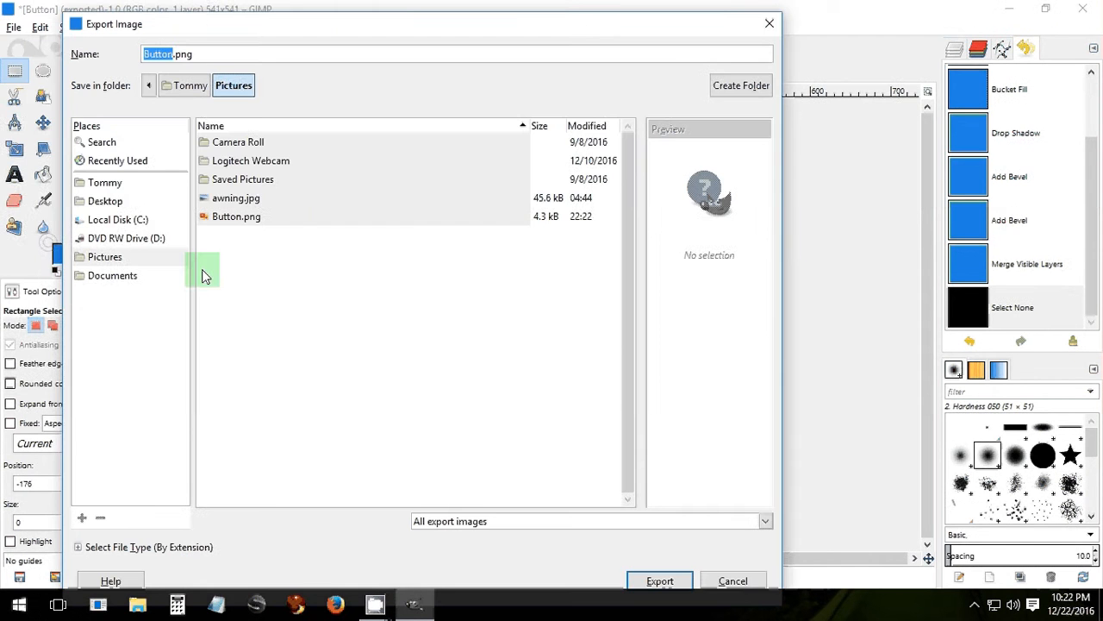
left_click(176, 53)
left_click_drag(176, 53, 199, 54)
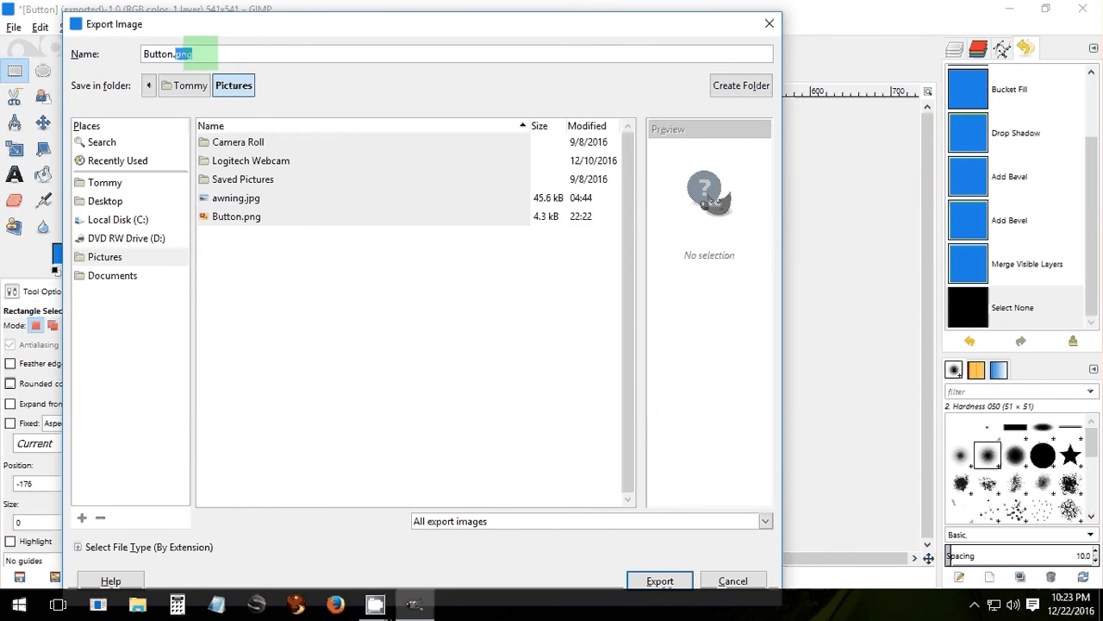
type("jp")
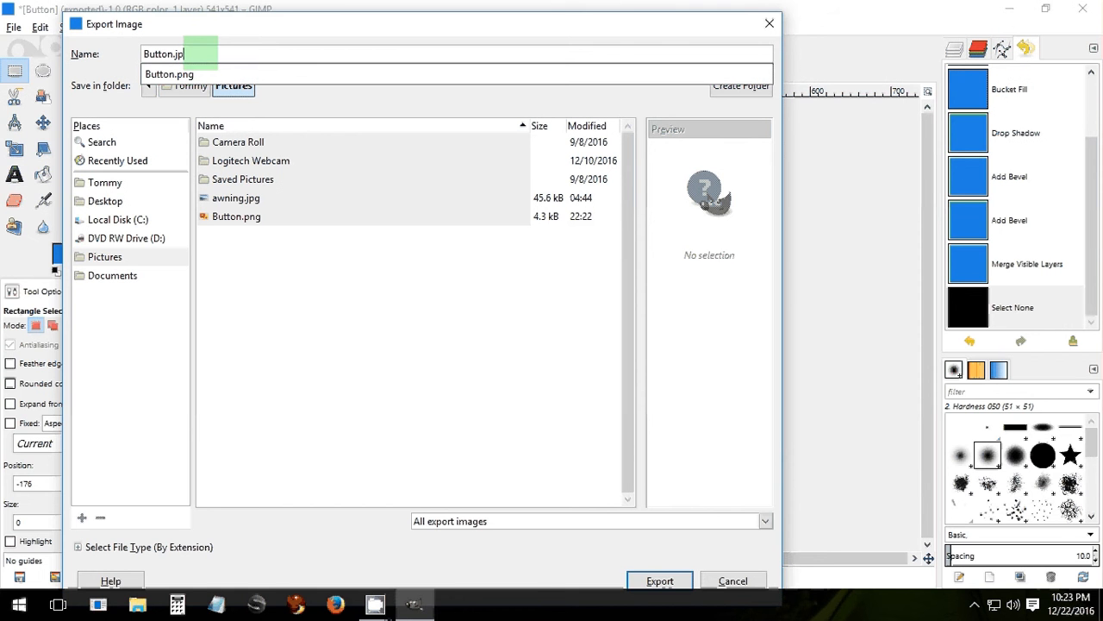
type("g")
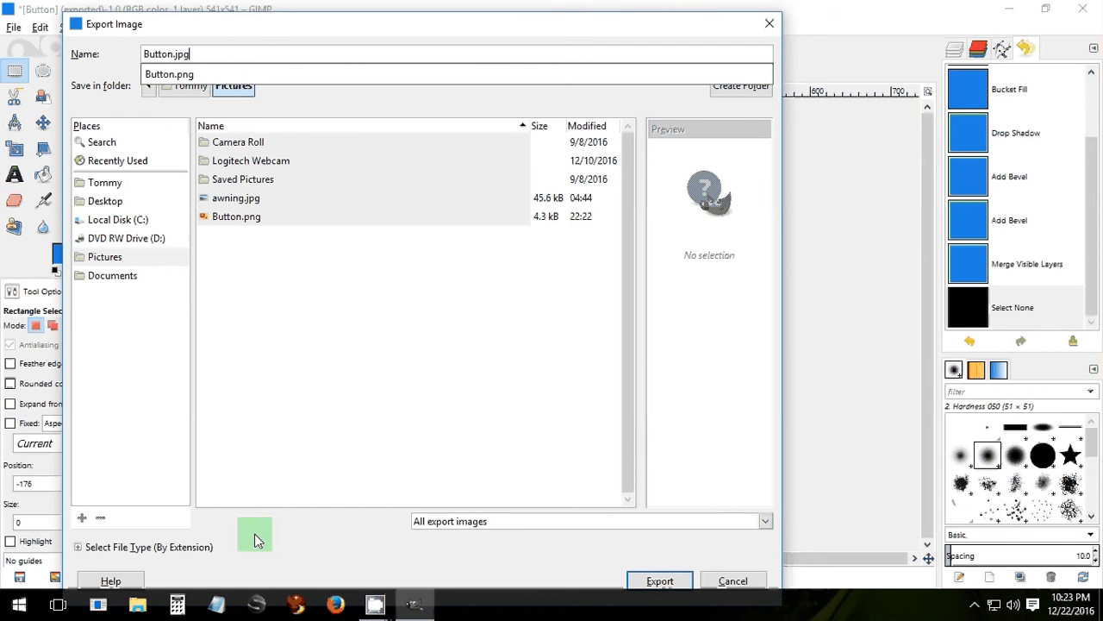
left_click(294, 540)
left_click(648, 580)
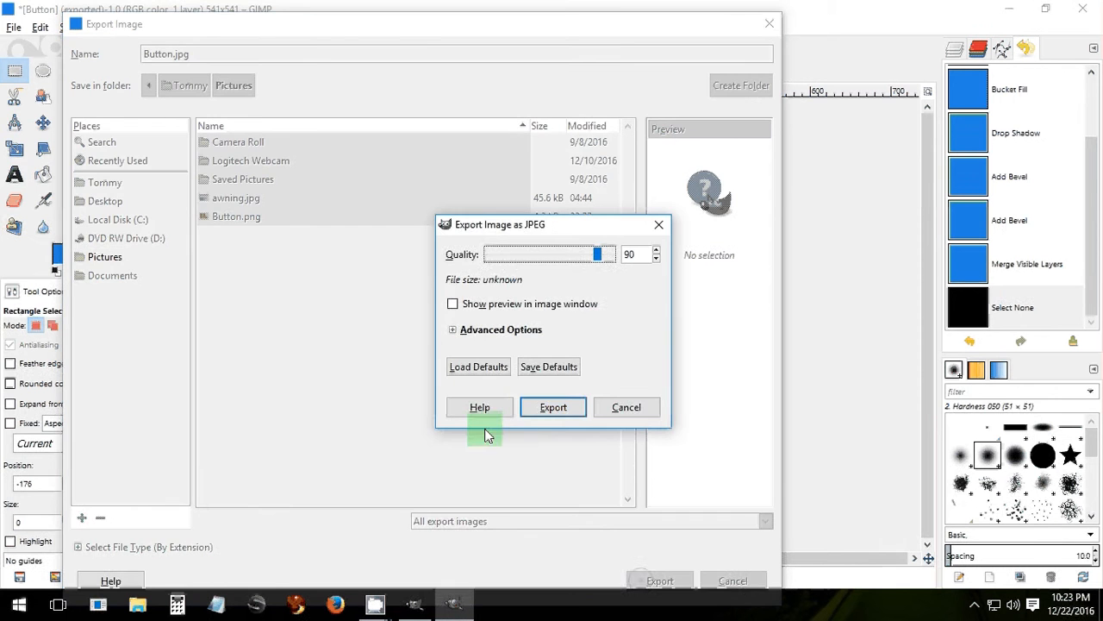
left_click(530, 415)
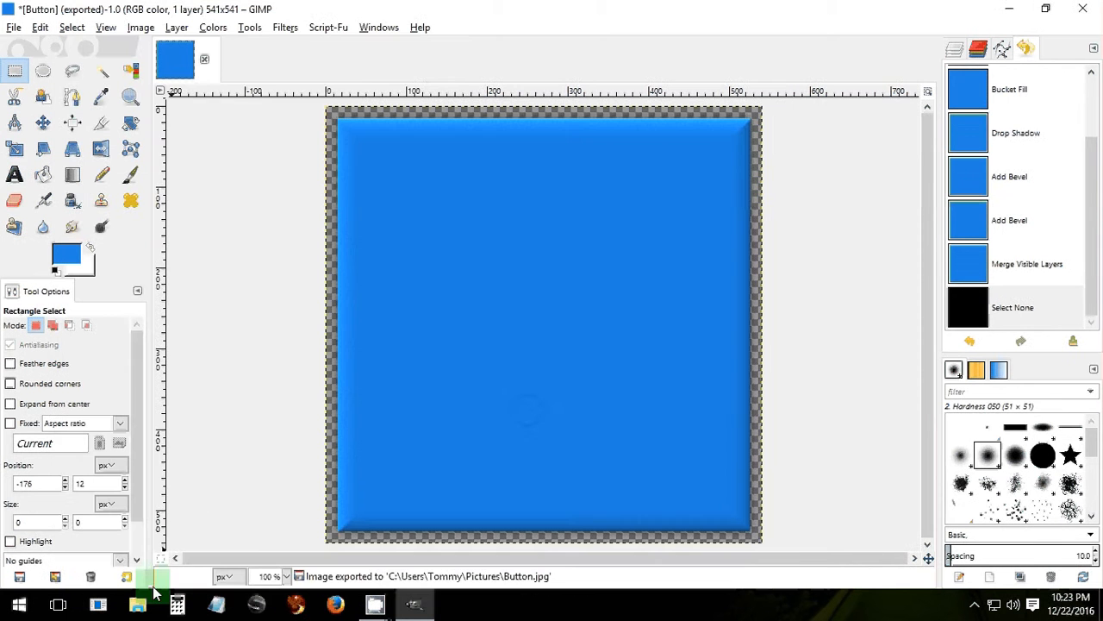
Open the Pictures folder in File Explorer, view Button.jpg in Windows Photo Viewer, and close the viewer.
key("super+e")
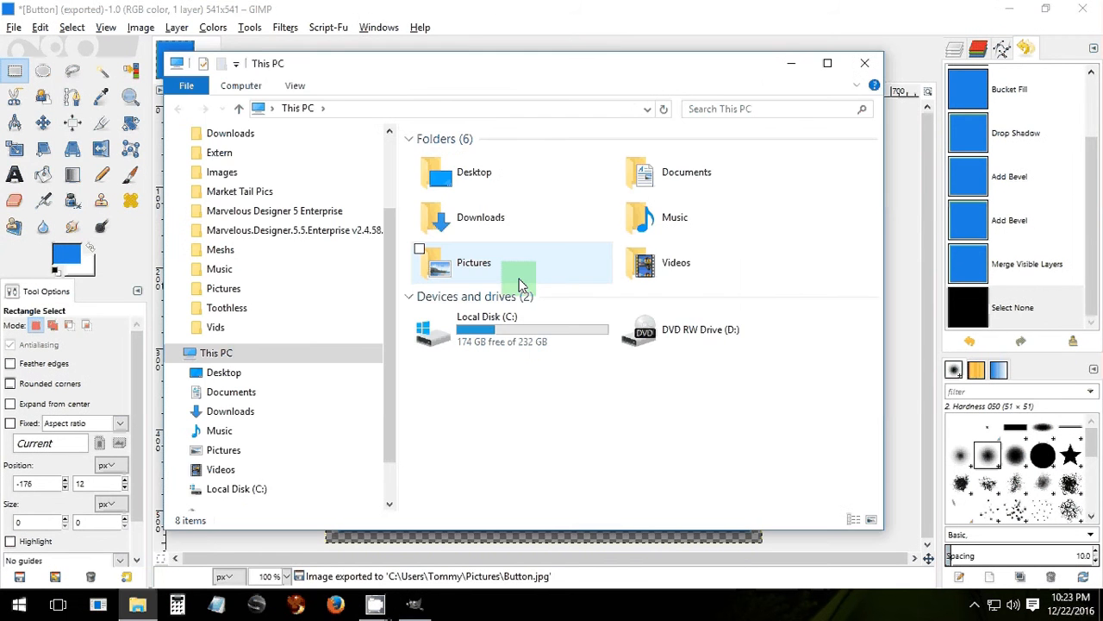
double_click(519, 279)
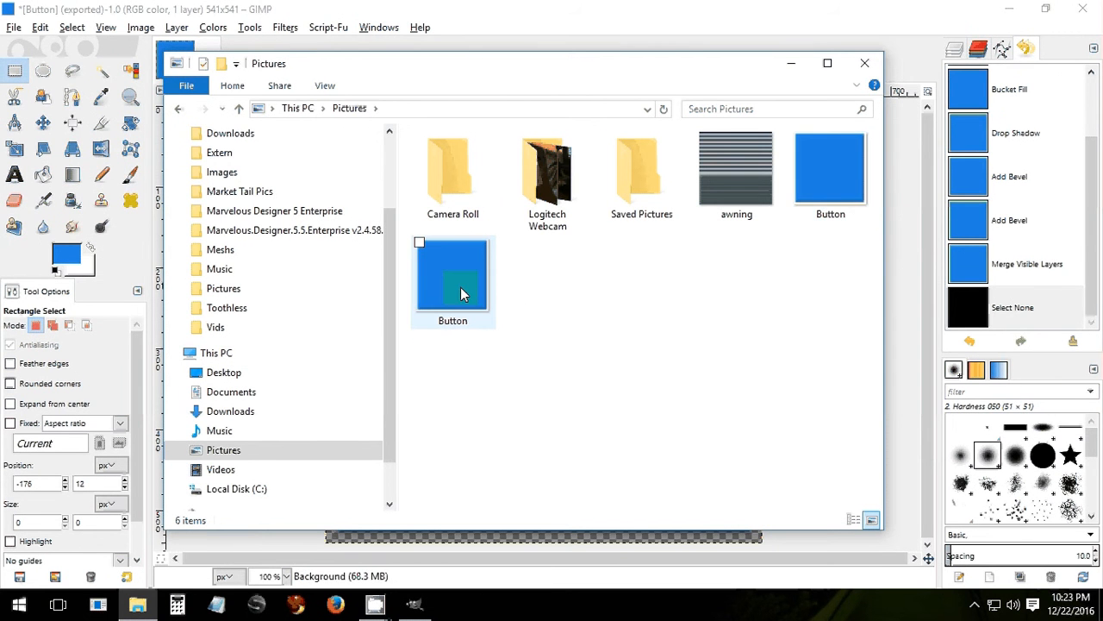
left_click_drag(461, 293, 856, 194)
left_click(856, 193)
double_click(856, 194)
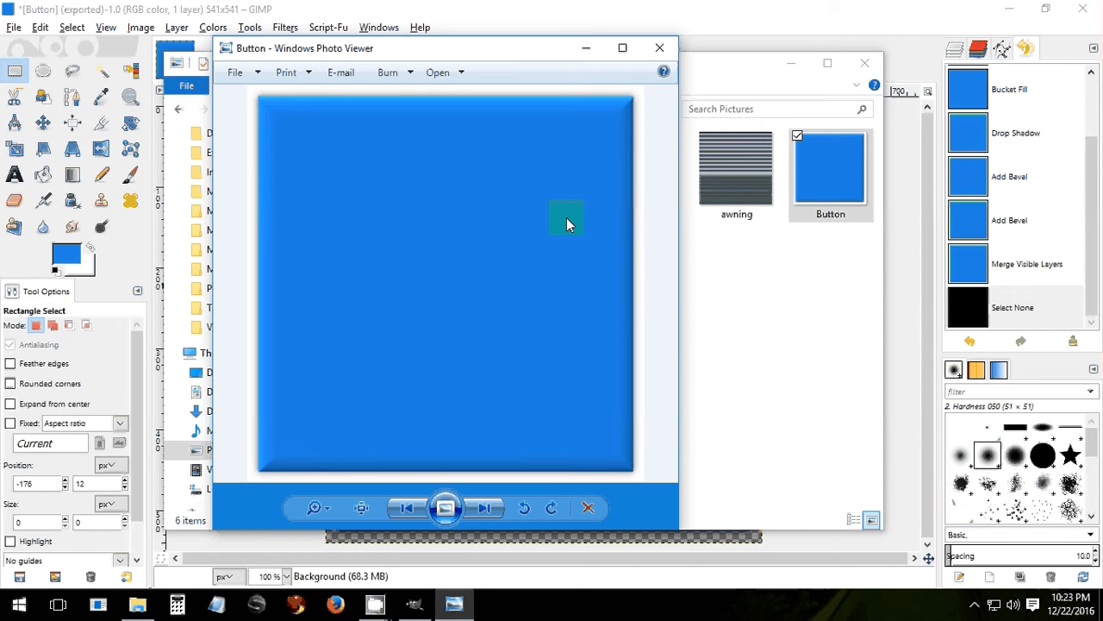
left_click(659, 47)
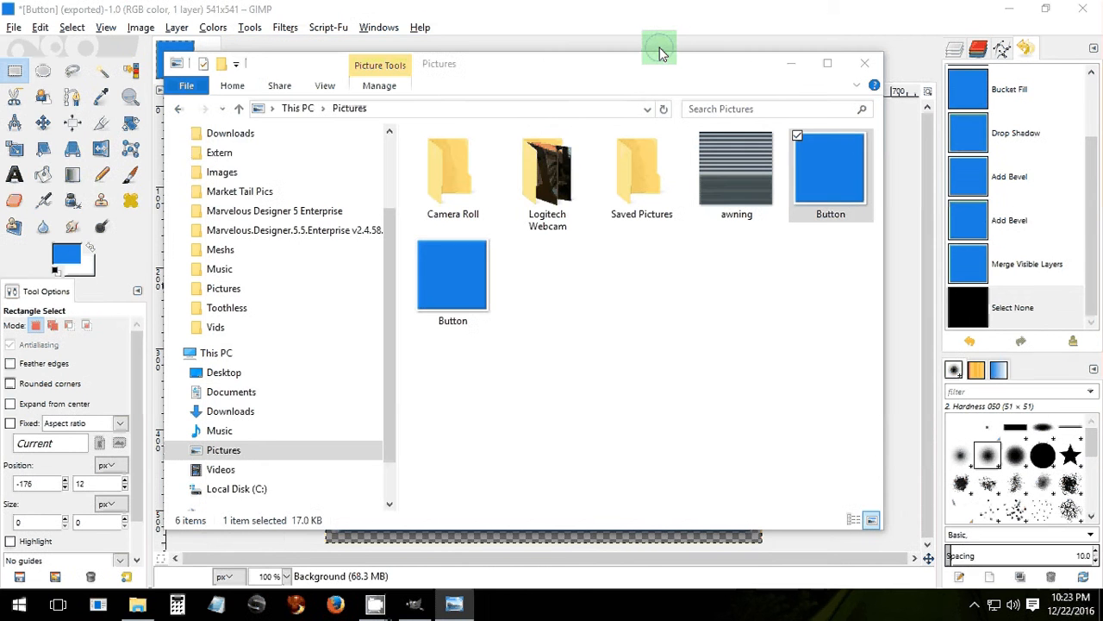
View Button.png from the Pictures folder in the Photos app and close it.
left_click(469, 281)
double_click(469, 281)
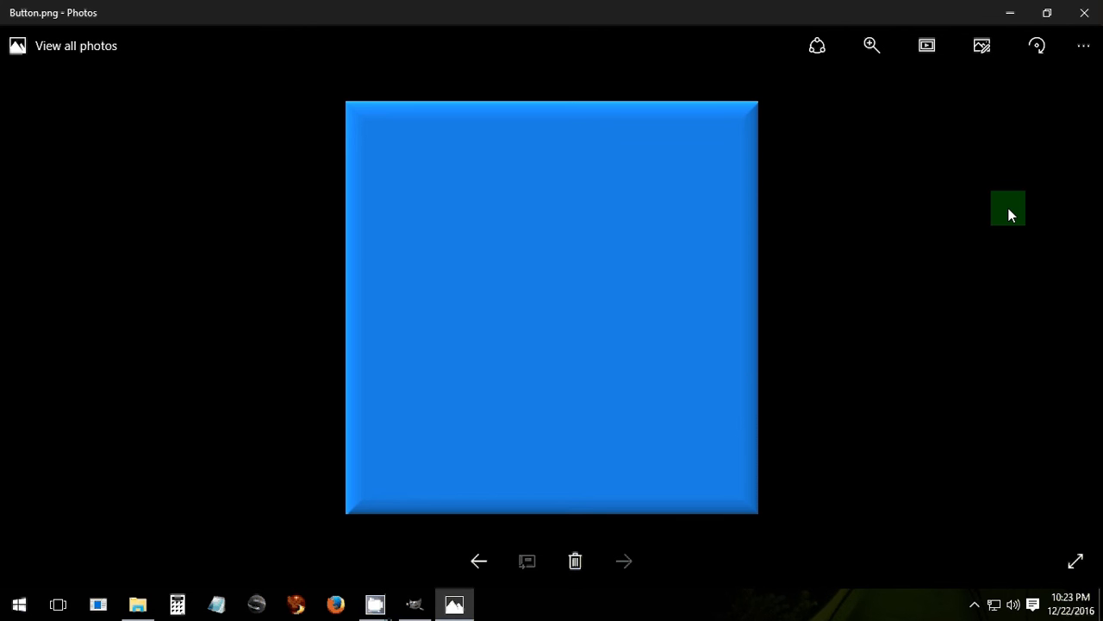
left_click(1082, 14)
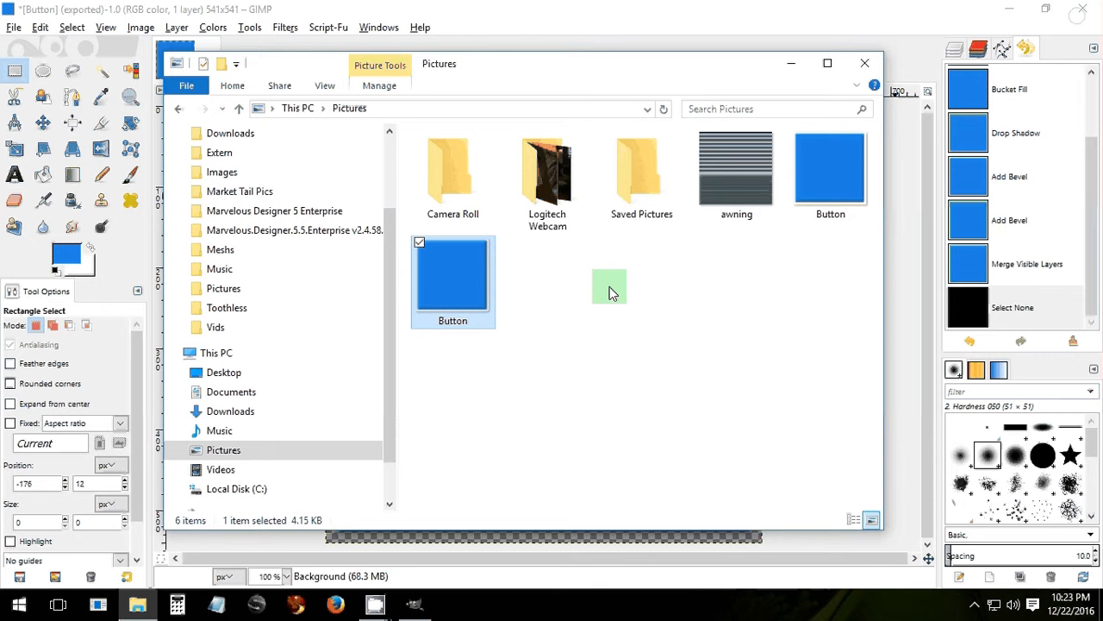
View Button.png in Firefox, close the browser, and minimize the Pictures folder window to return to GIMP.
right_click(475, 292)
mouse_move(530, 373)
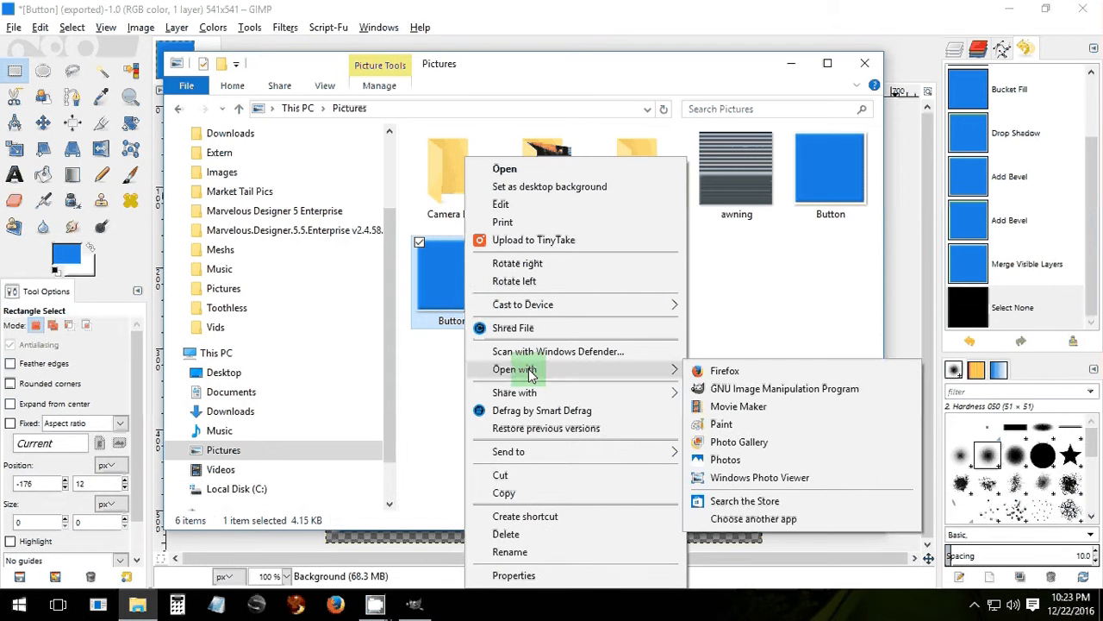
left_click(733, 382)
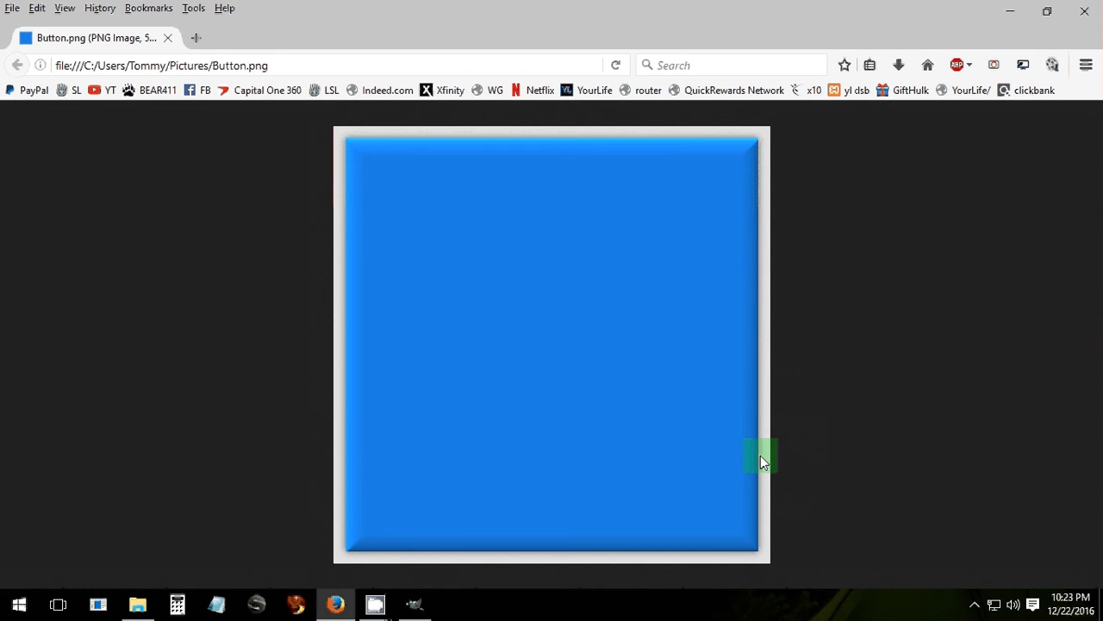
left_click(1085, 16)
left_click(600, 320)
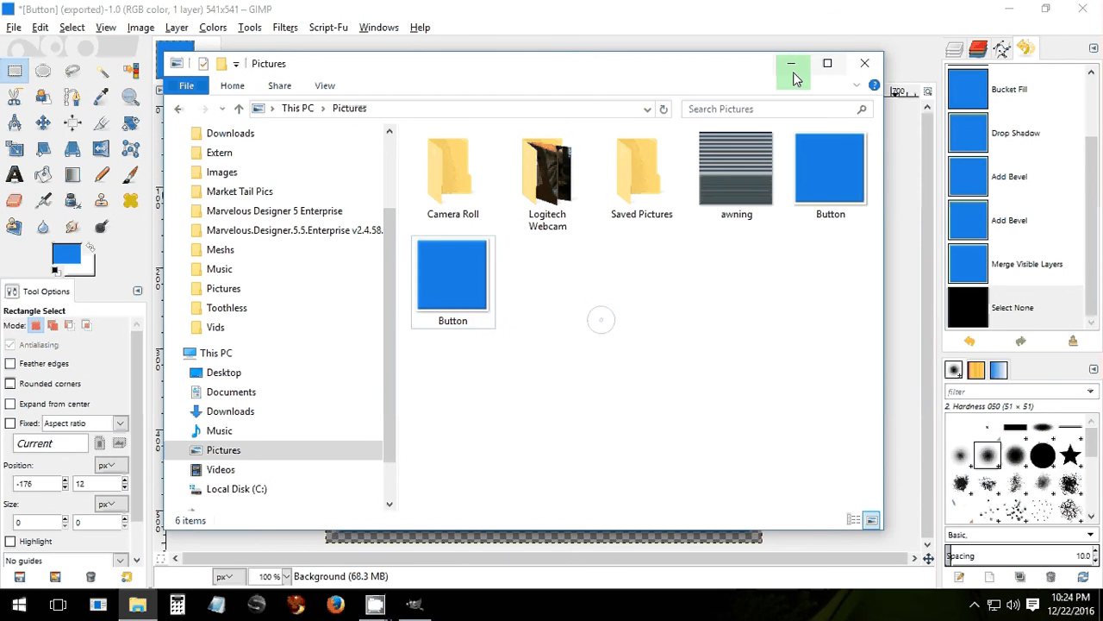
left_click(793, 69)
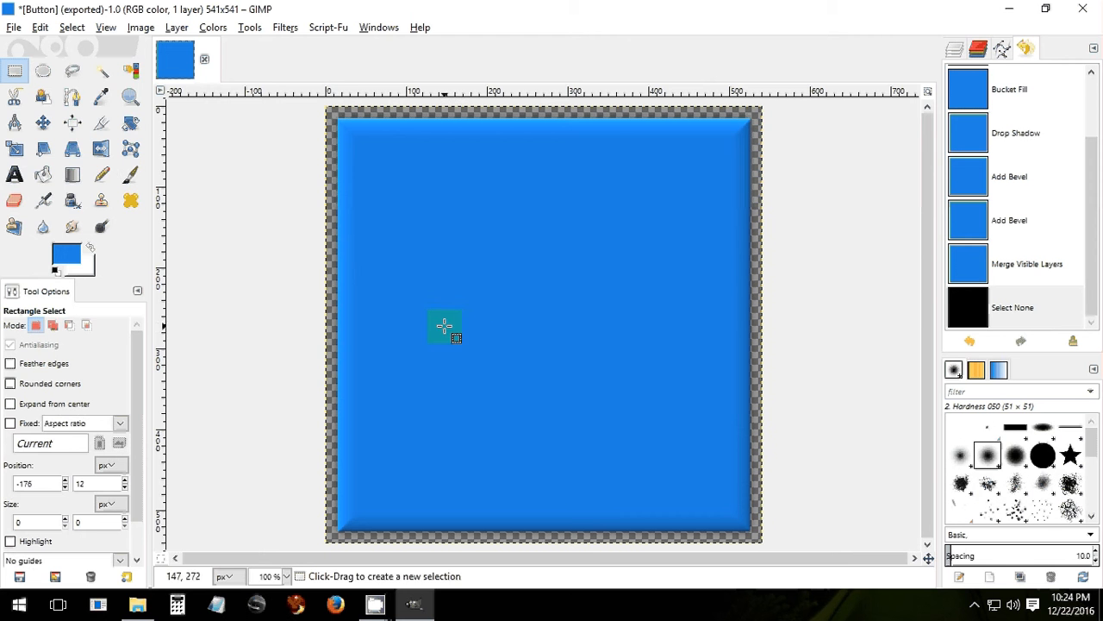
Scale the image to 140 px wide and 30 px high with width and height unlinked.
left_click(138, 28)
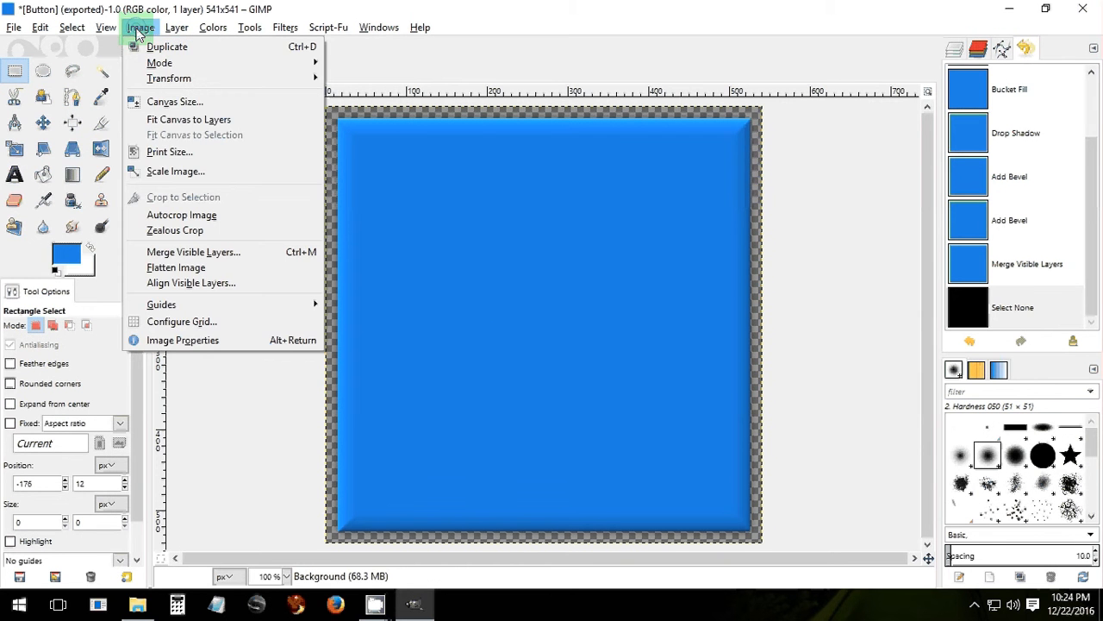
left_click(155, 171)
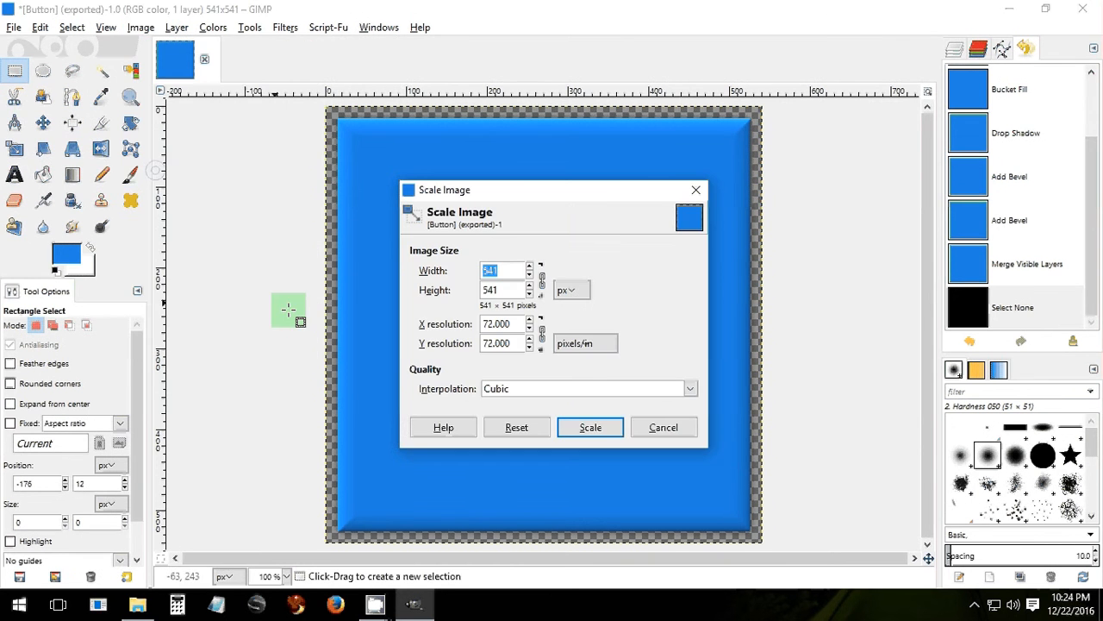
left_click(545, 282)
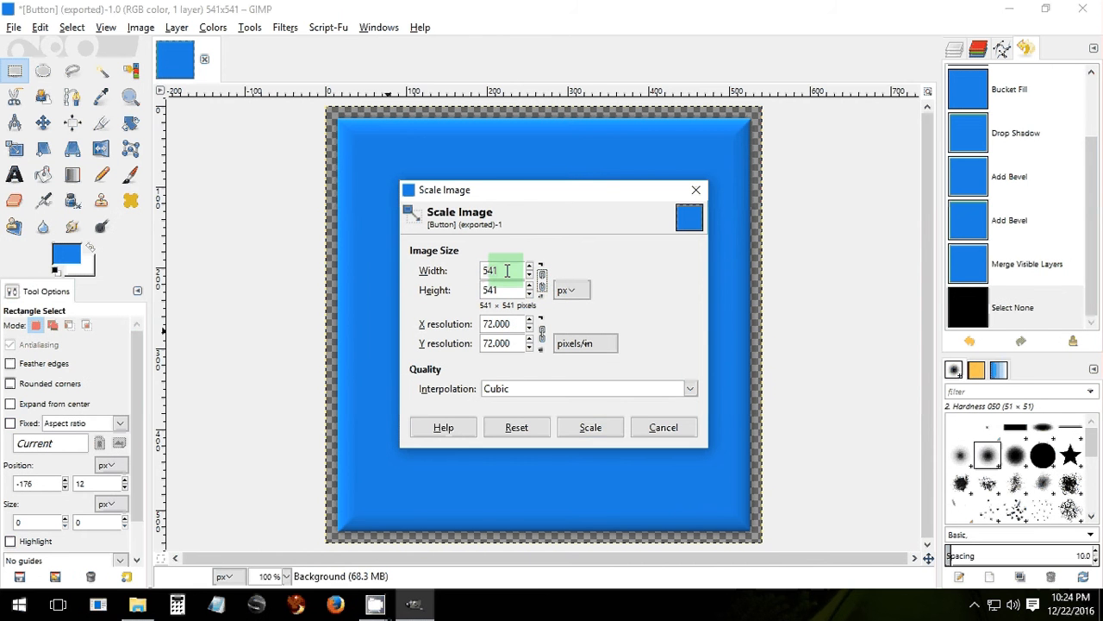
double_click(507, 270)
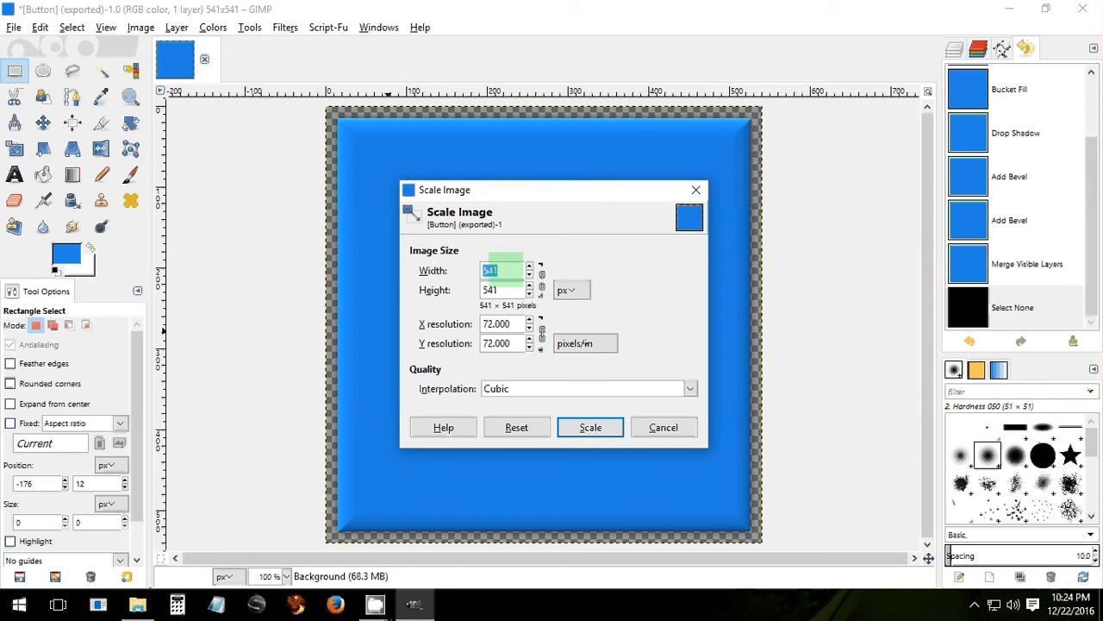
type("140")
double_click(490, 292)
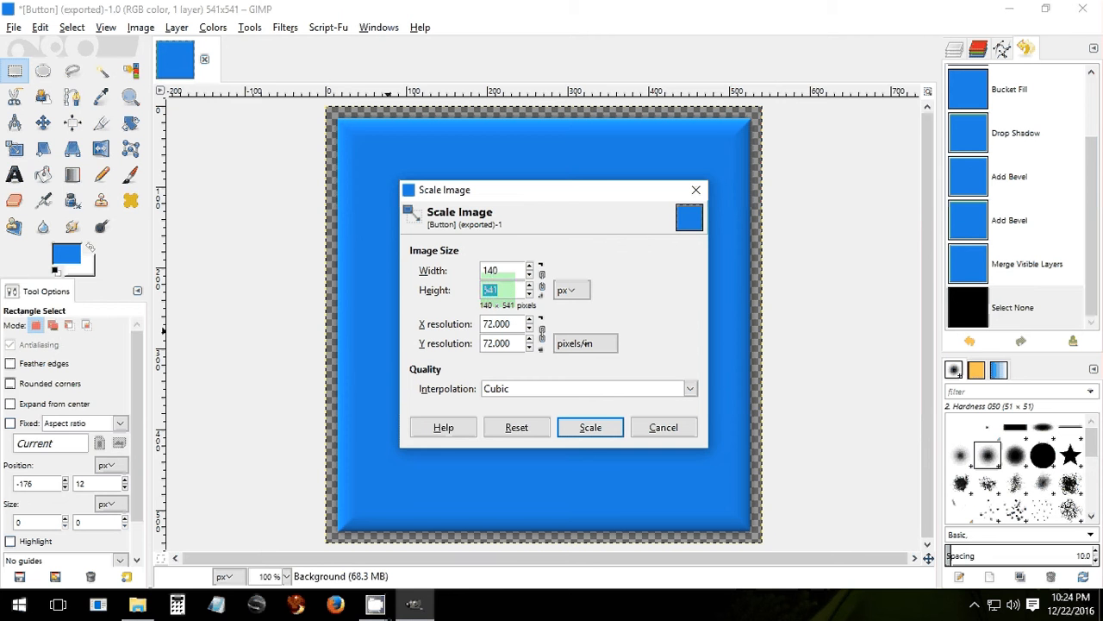
type("30")
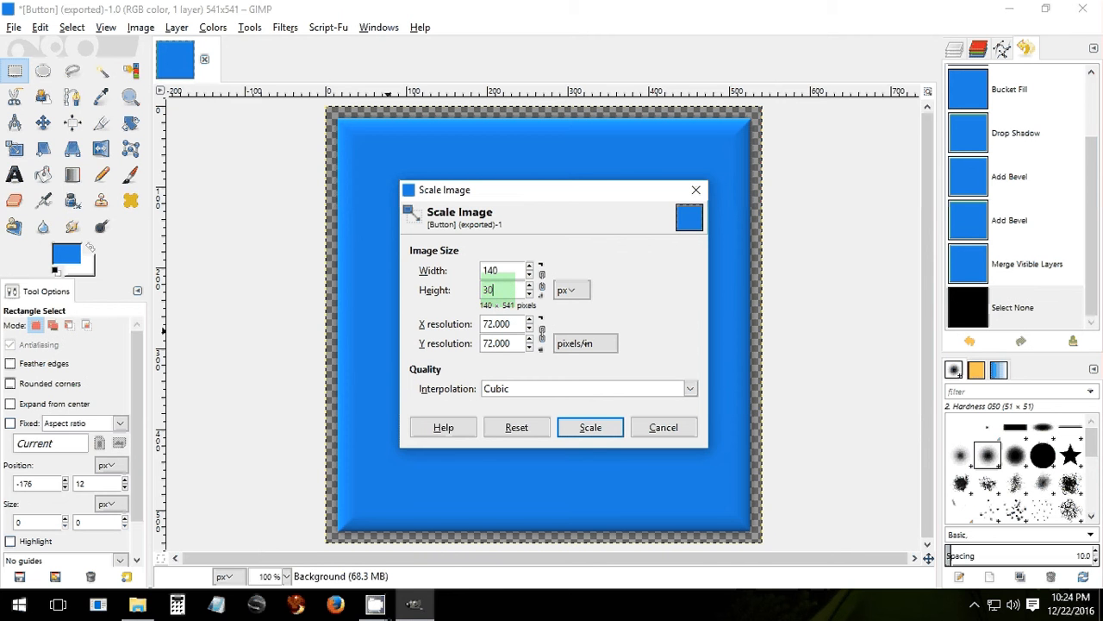
left_click(586, 428)
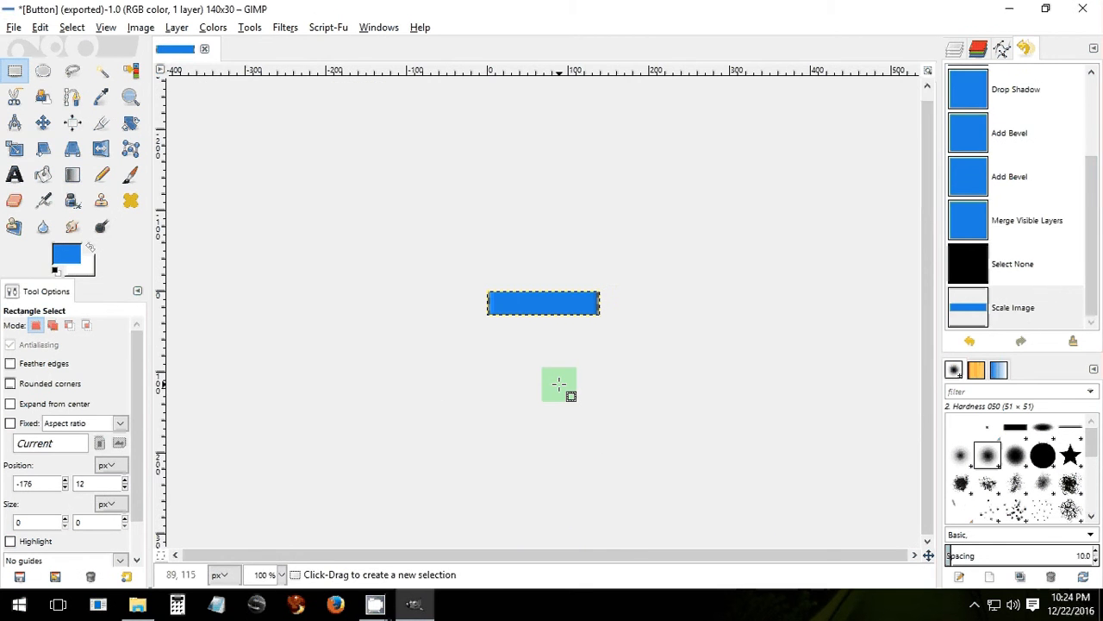
Export the scaled button as Button sm.jpg to the Pictures folder with the JPEG options as offered.
key("plus")
key("plus")
key("plus")
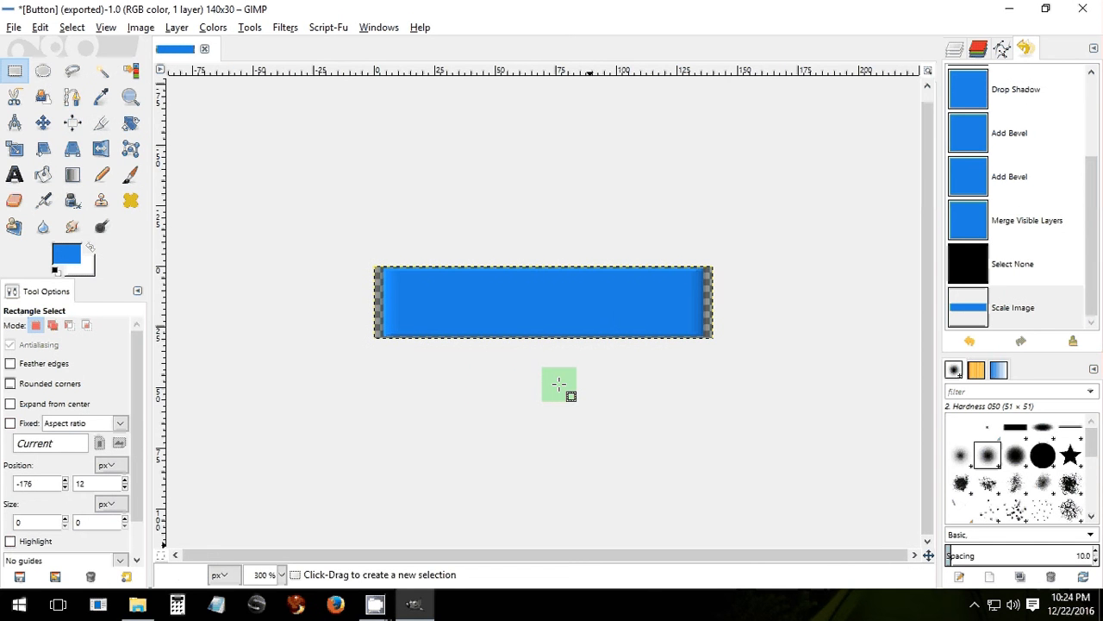
left_click(14, 26)
left_click(44, 241)
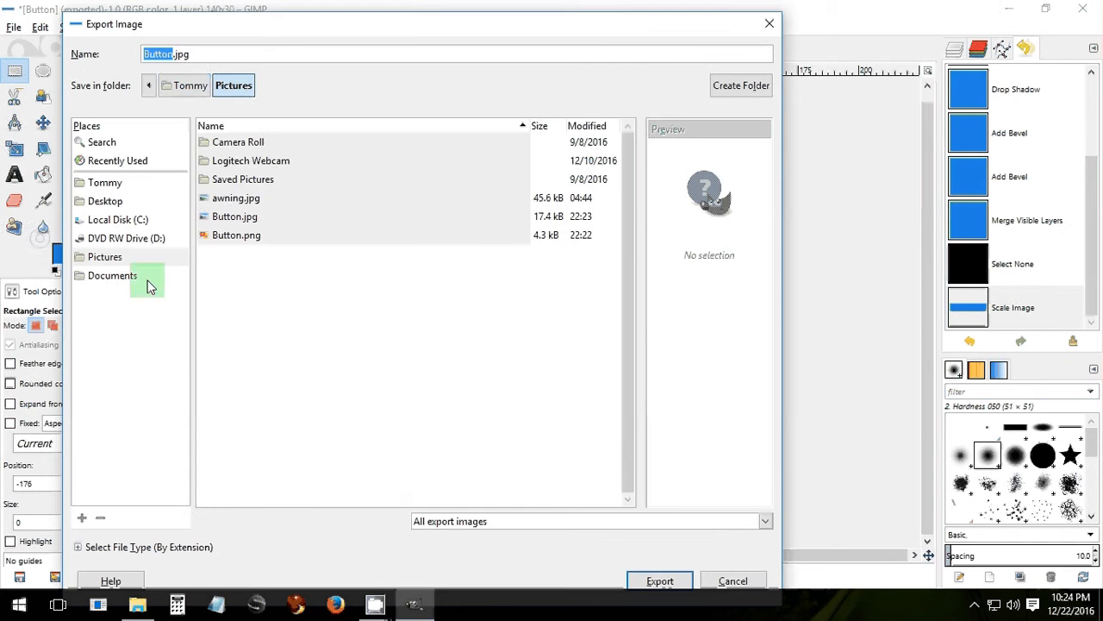
left_click(175, 54)
type("sm")
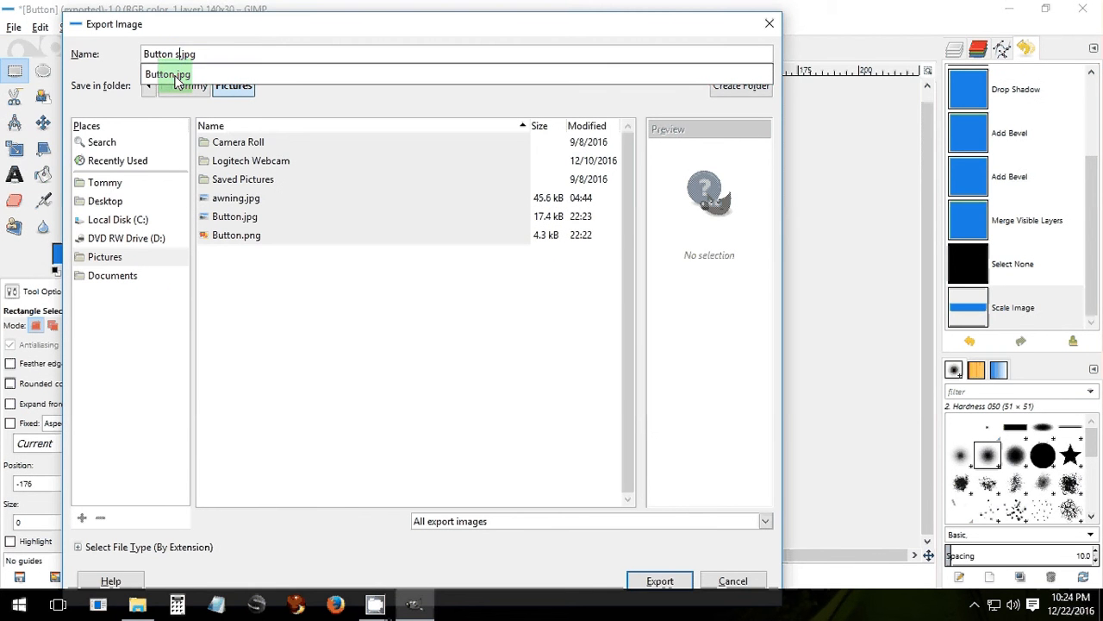
left_click(679, 583)
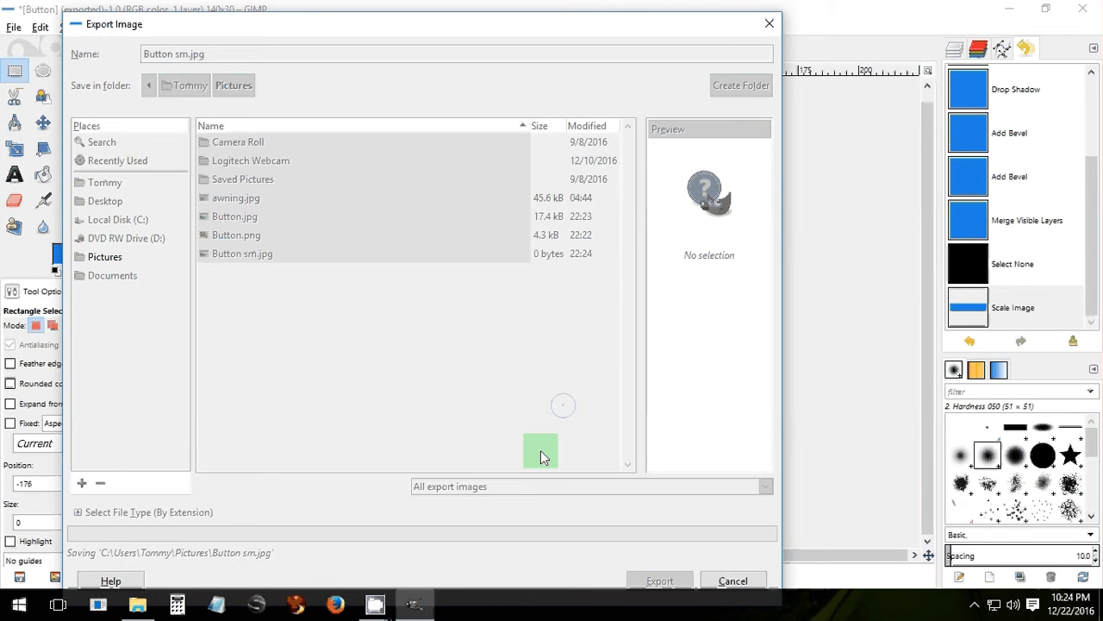
Draw a text box about 121 × 20 px across the button and set the text color to green.
key("t")
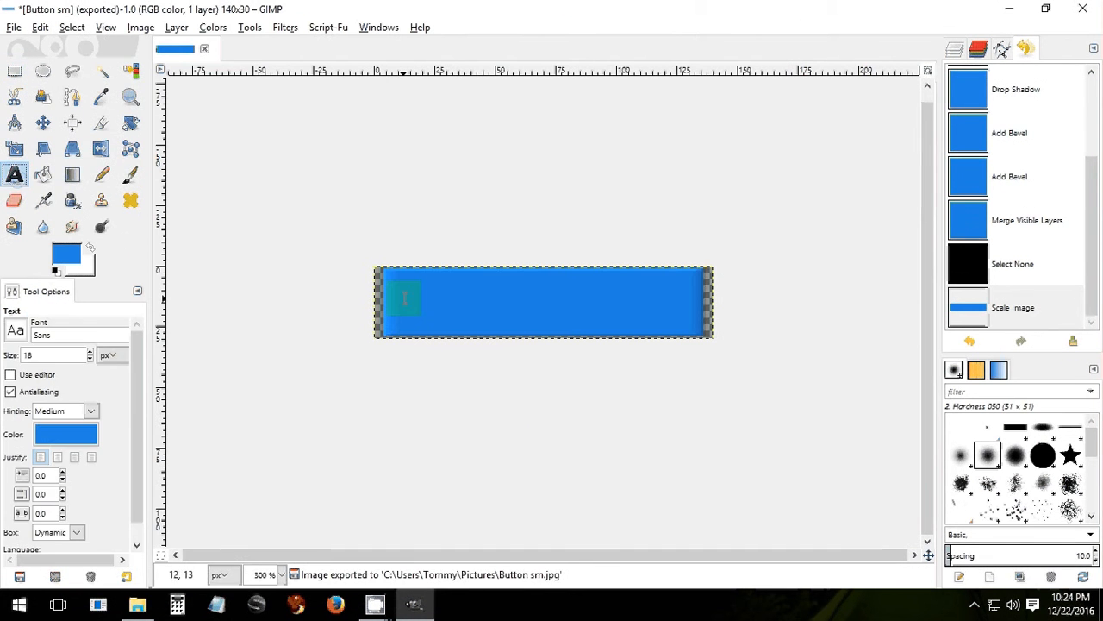
mouse_move(396, 278)
left_mouse_down()
mouse_move(401, 294)
mouse_move(688, 327)
left_mouse_up()
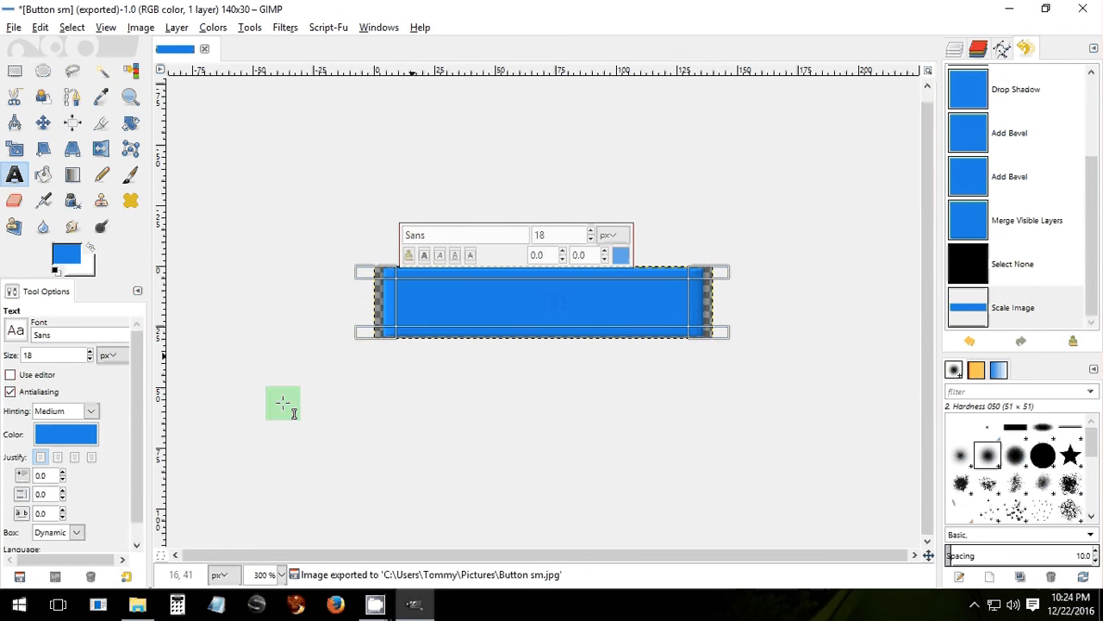
left_click(70, 434)
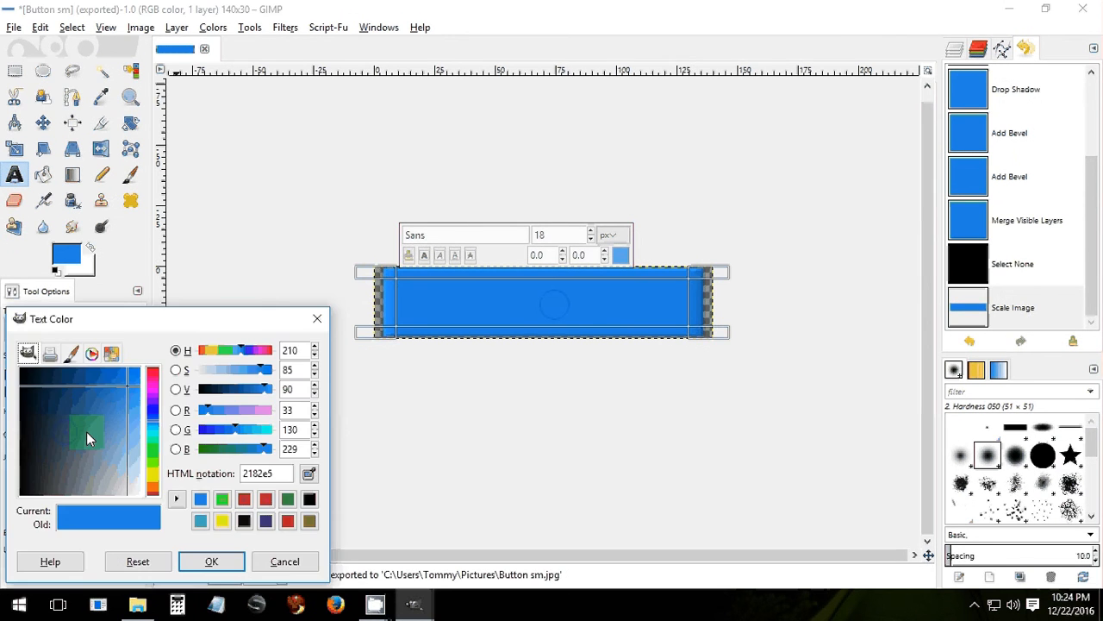
left_click(226, 502)
left_click(215, 561)
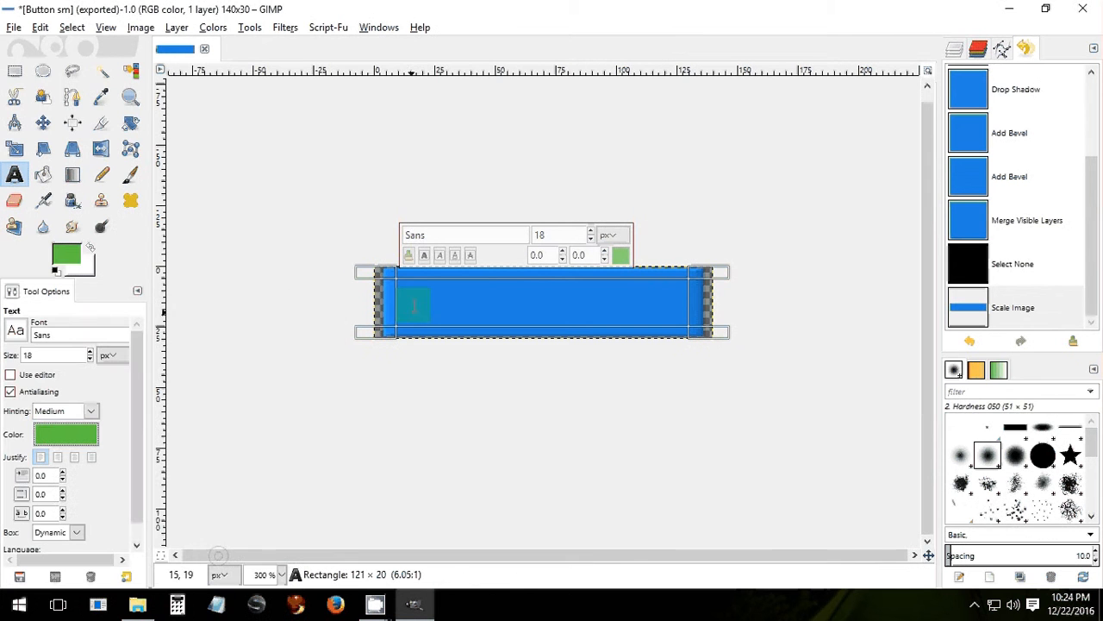
Enter "Click Me!" in the text box and center-justify it.
type("Cli")
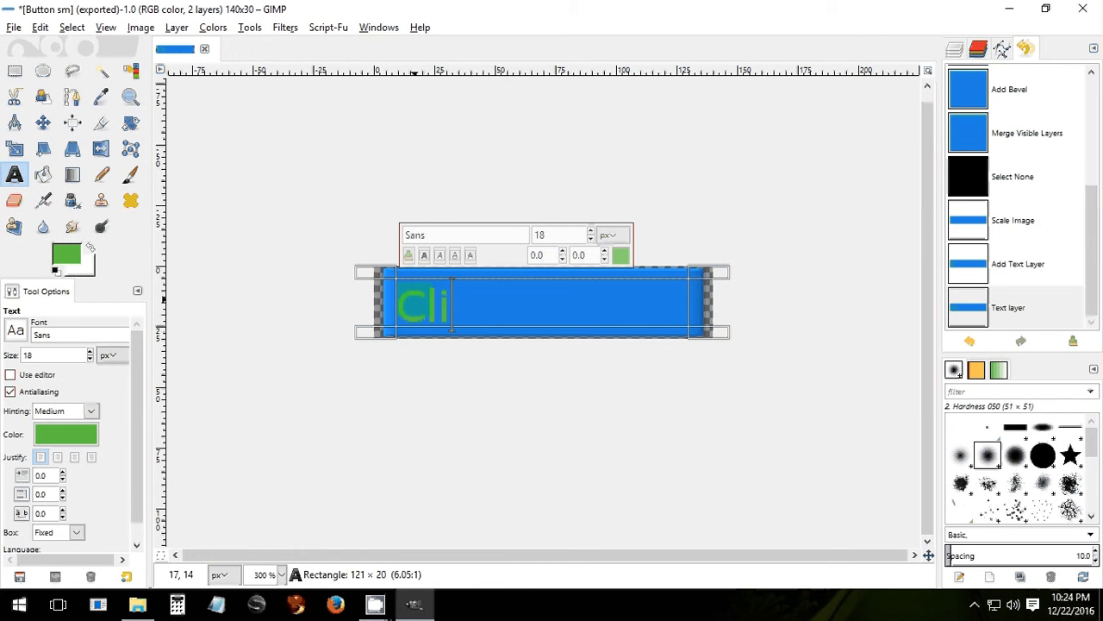
type("ck Me!")
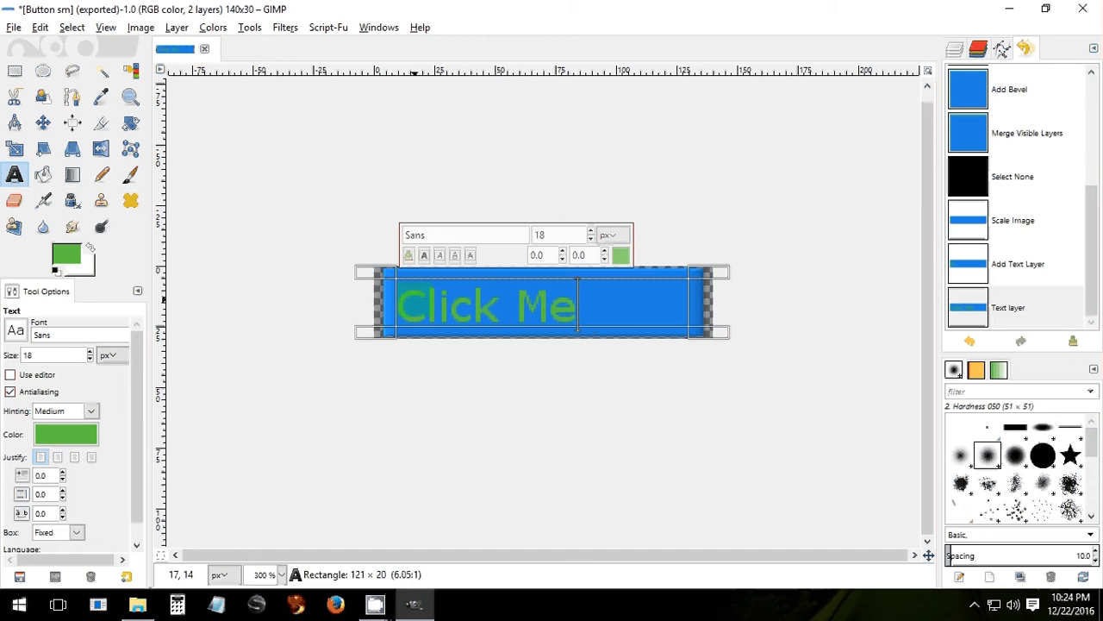
left_click(74, 457)
Set the "Click Me!" label's font to Scurlock and apply the Emboss filter to the text with the settings as offered.
left_click(16, 331)
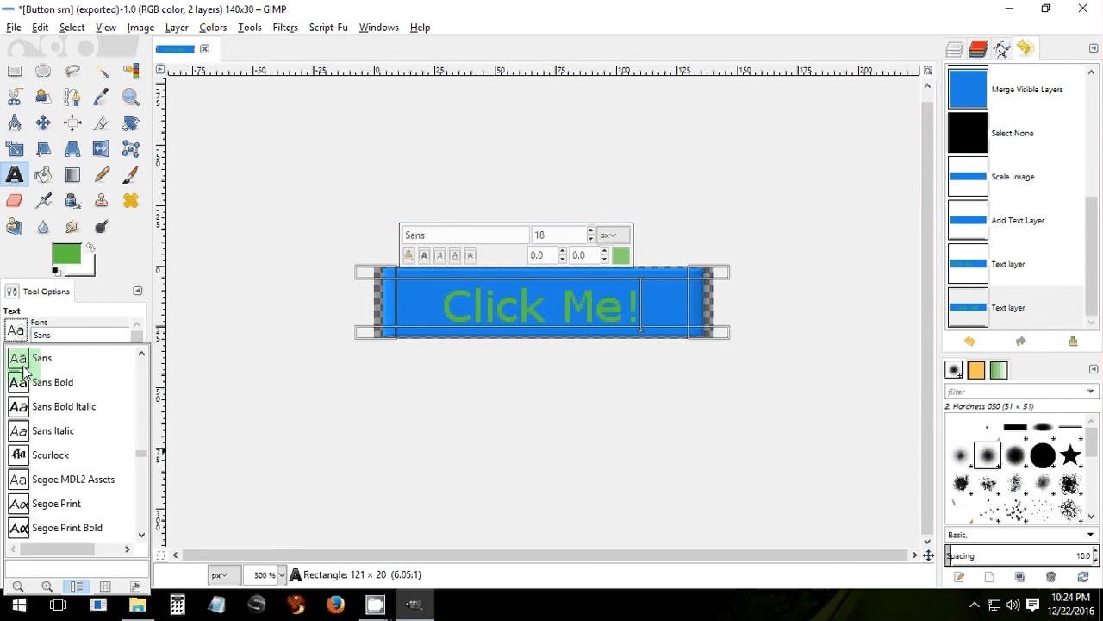
left_click(19, 454)
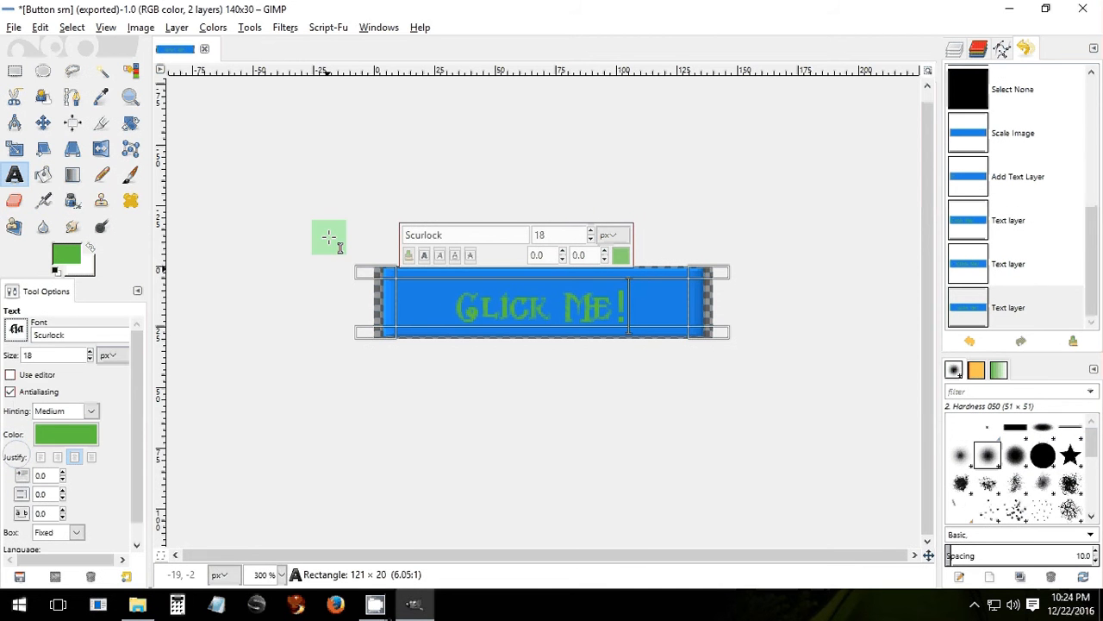
left_click(290, 29)
mouse_move(324, 155)
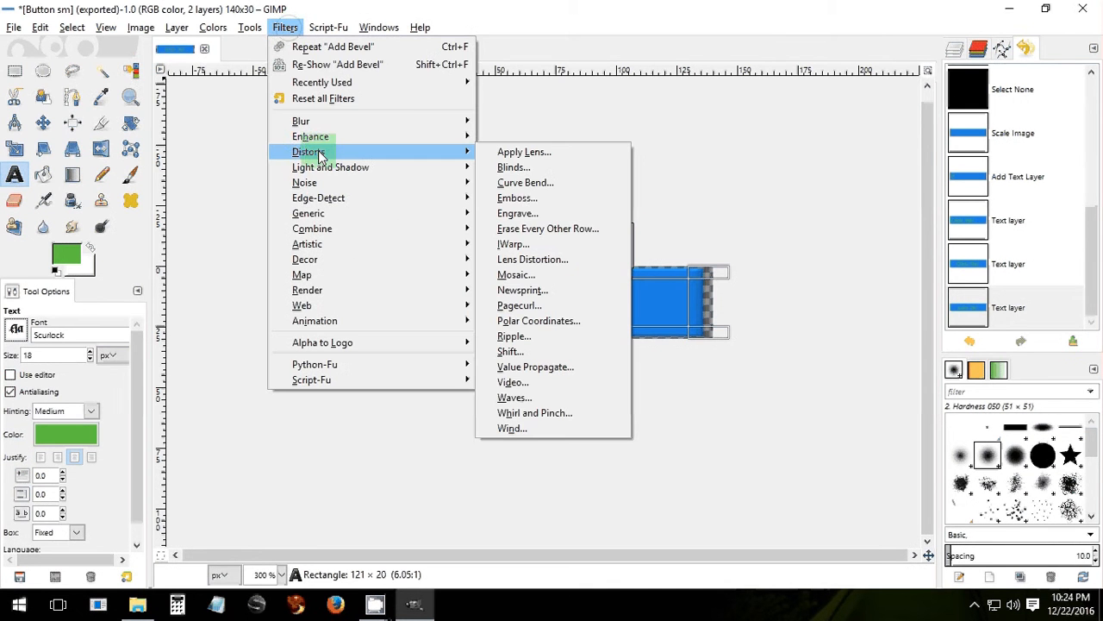
left_click(526, 182)
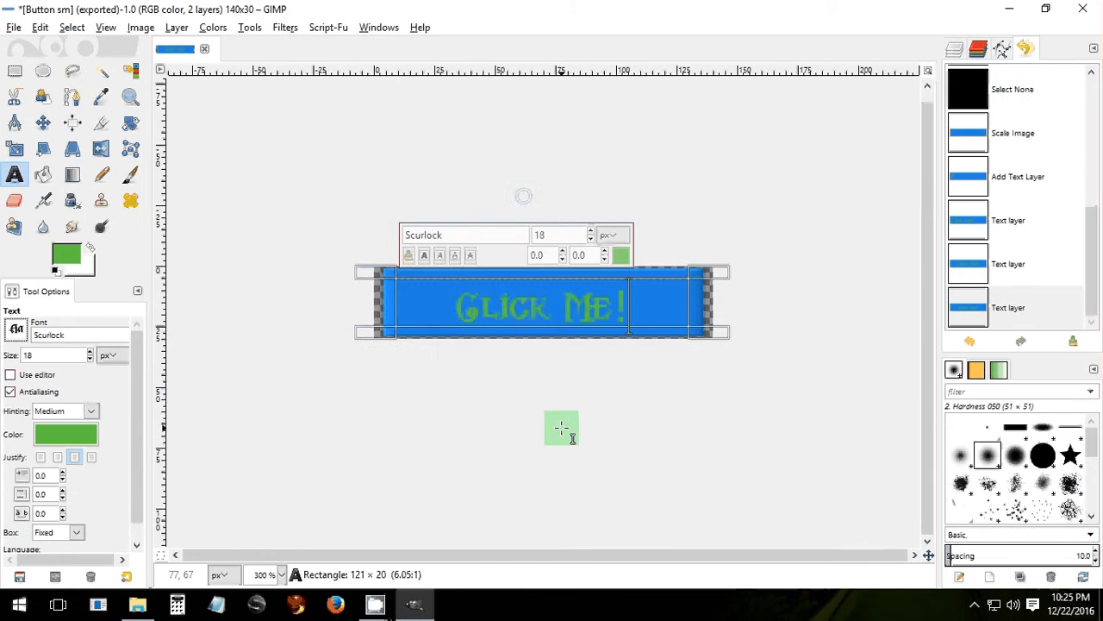
left_click(557, 435)
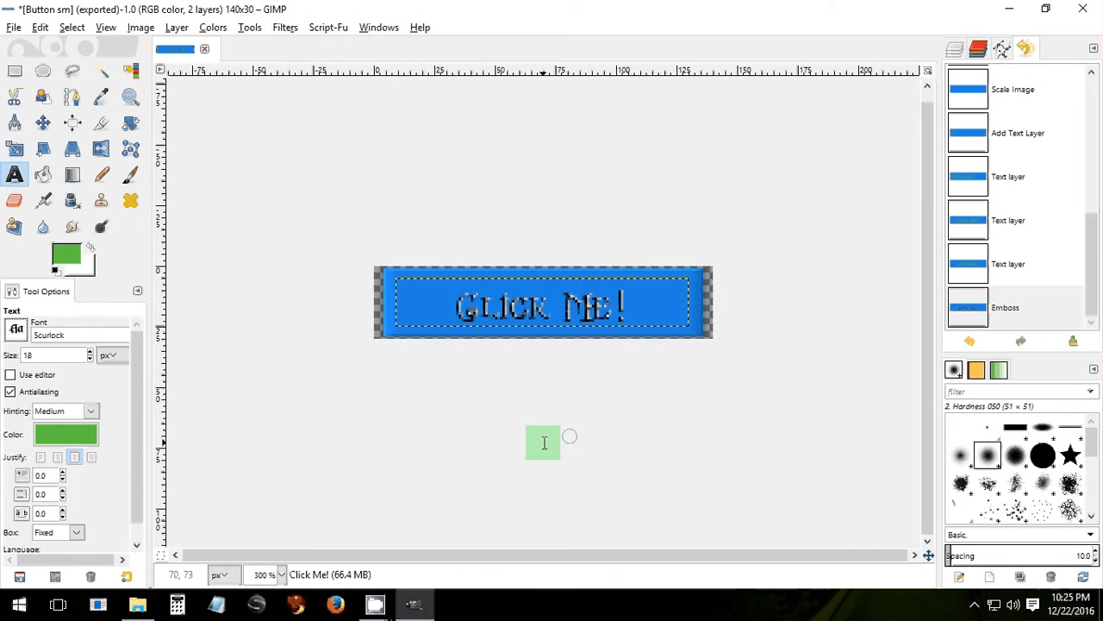
Add a black drop shadow to the embossed label with offset Y 0, blur radius 15, opacity 60 and resizing allowed.
left_click(285, 28)
mouse_move(353, 167)
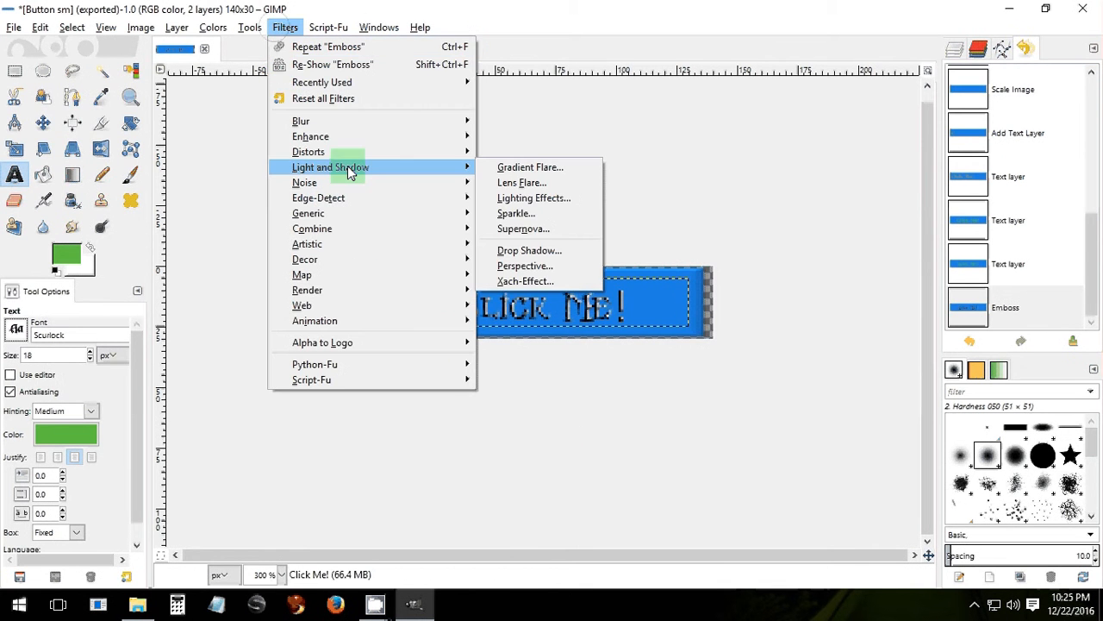
left_click(520, 251)
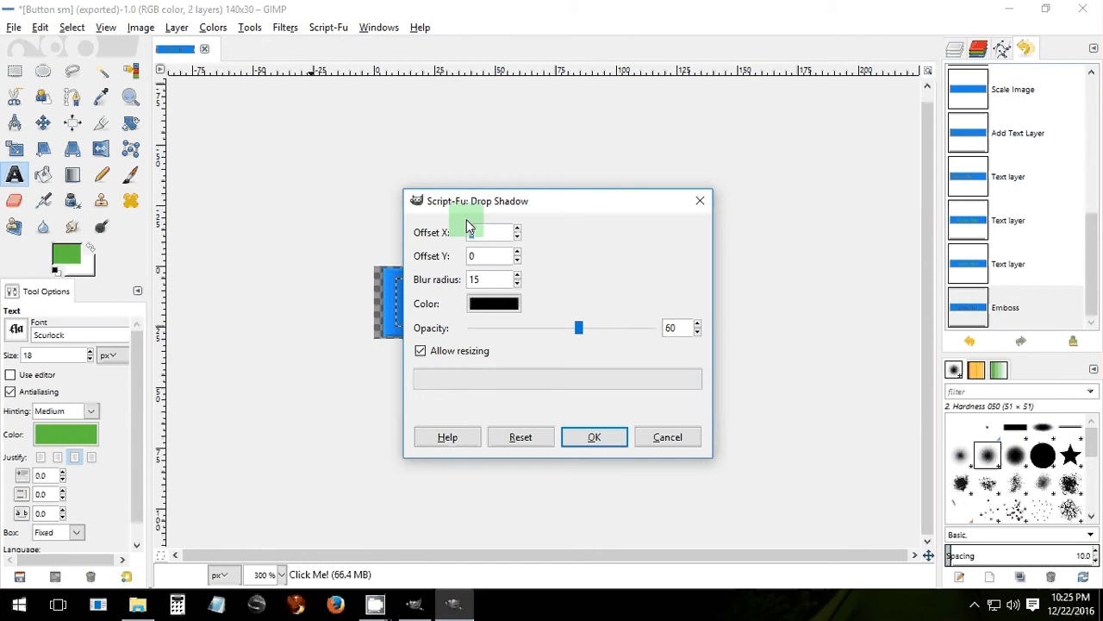
left_click(578, 437)
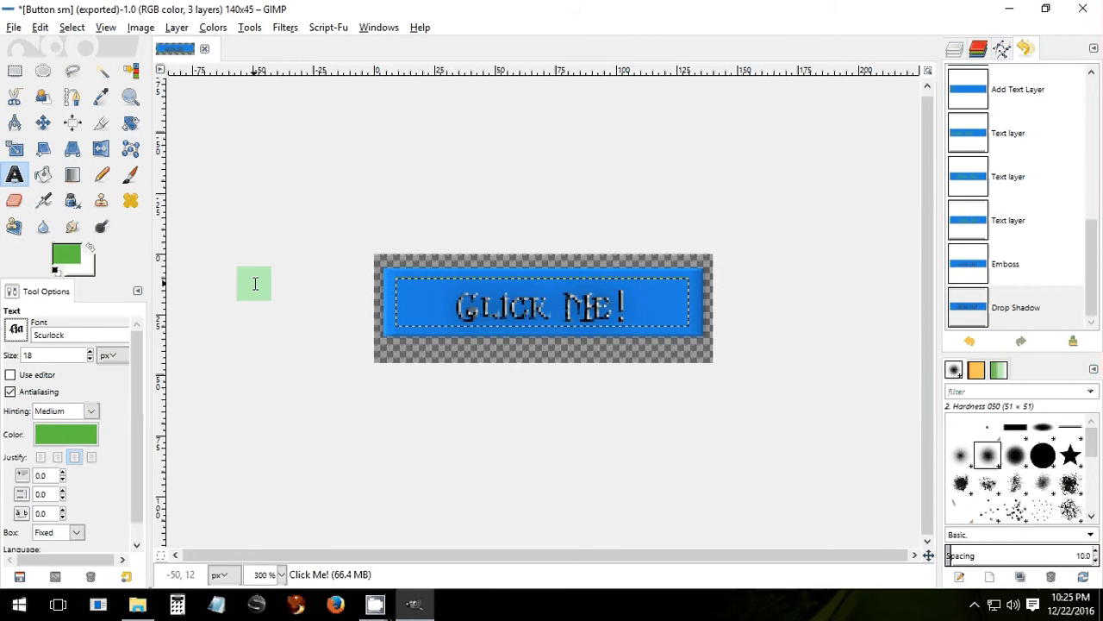
Merge all visible layers of the button image with the merge options as offered.
left_click(141, 27)
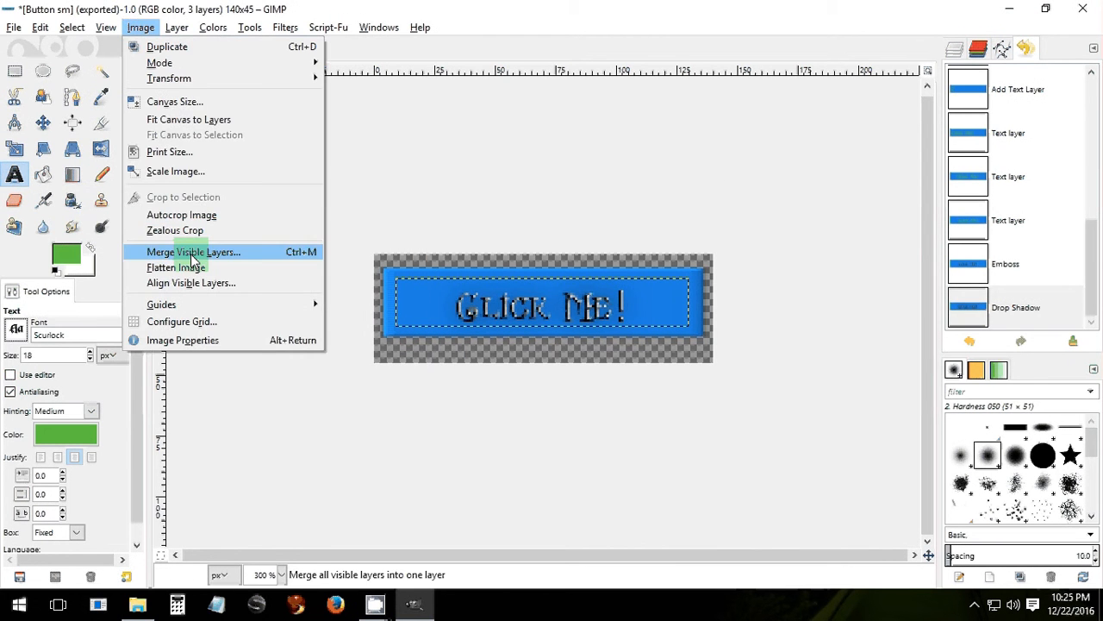
left_click(193, 252)
left_click(550, 412)
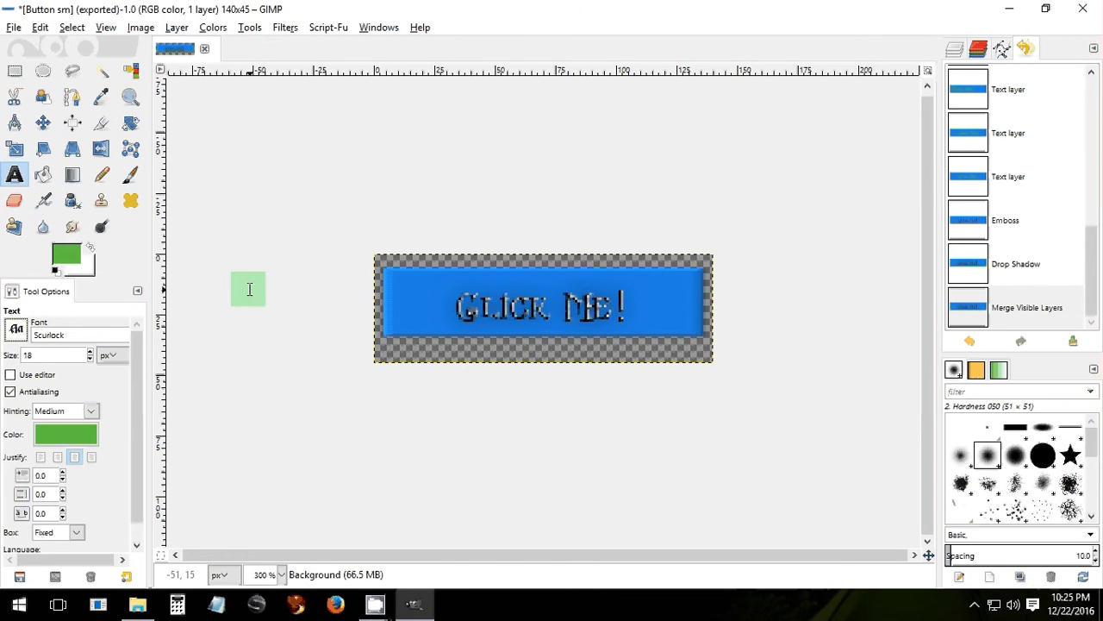
Export the labeled button as Button sm.png to the Pictures folder with the PNG options as offered, including compression level 9.
left_click(14, 28)
left_click(49, 242)
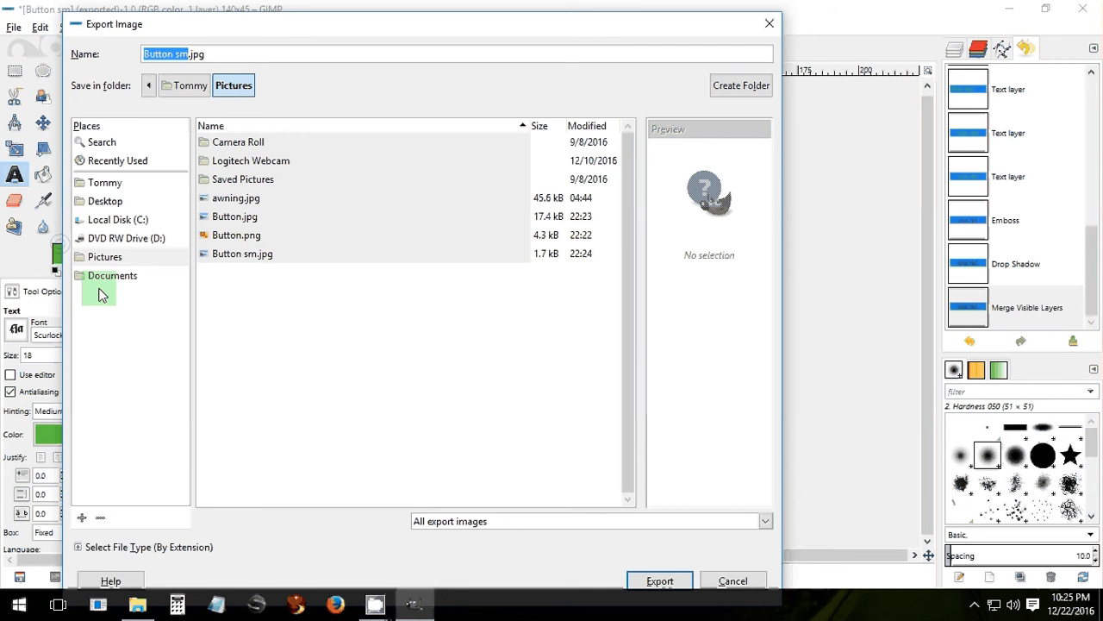
left_click(188, 53)
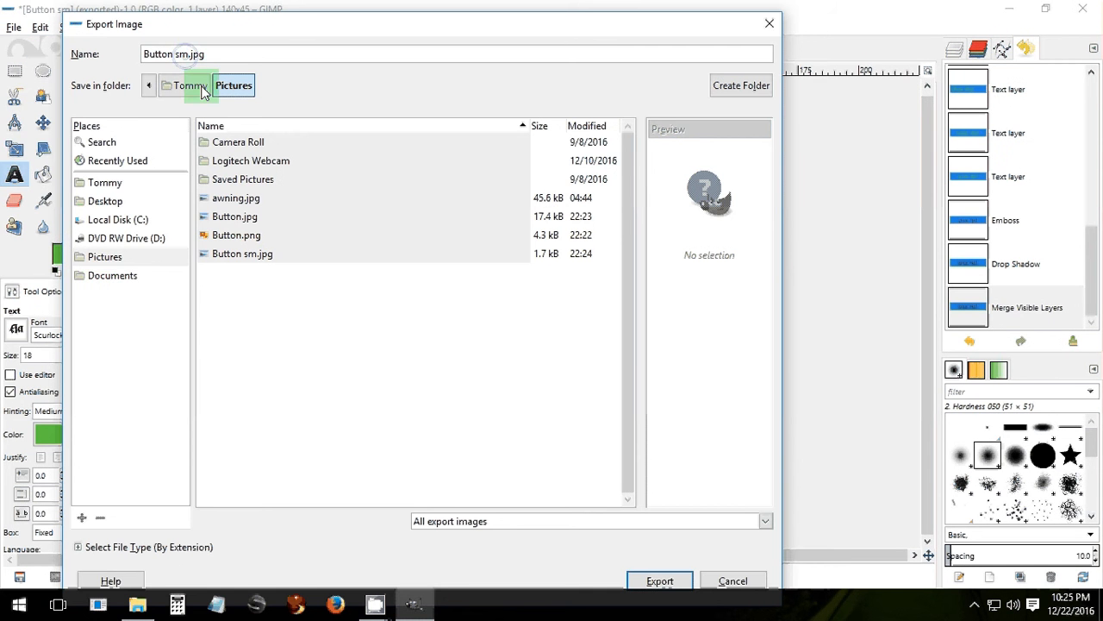
left_click(190, 54)
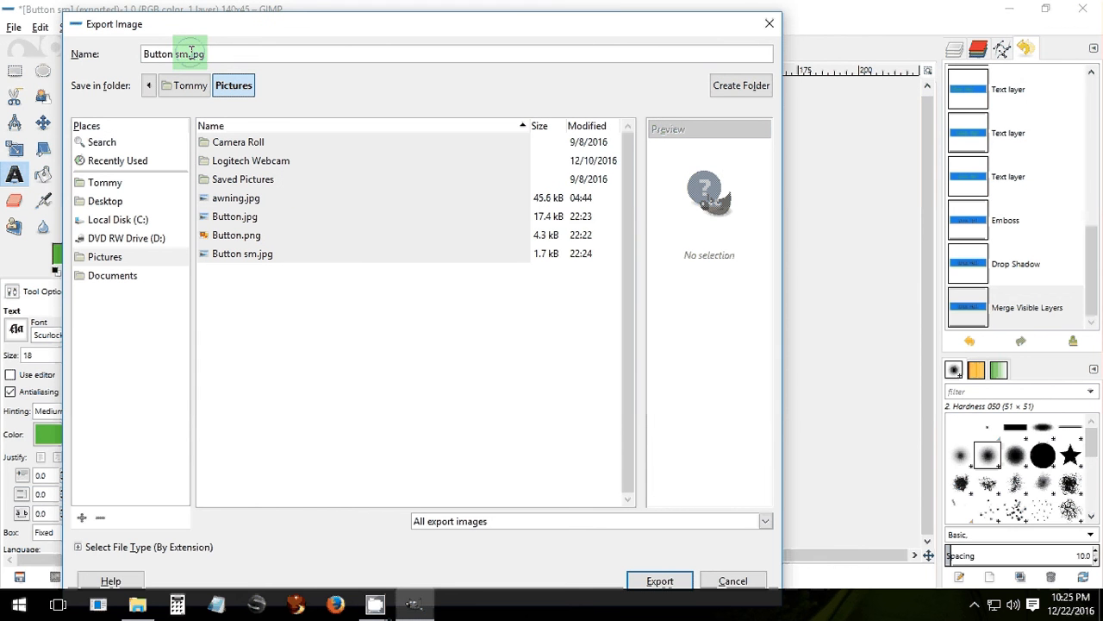
left_click_drag(191, 53, 214, 53)
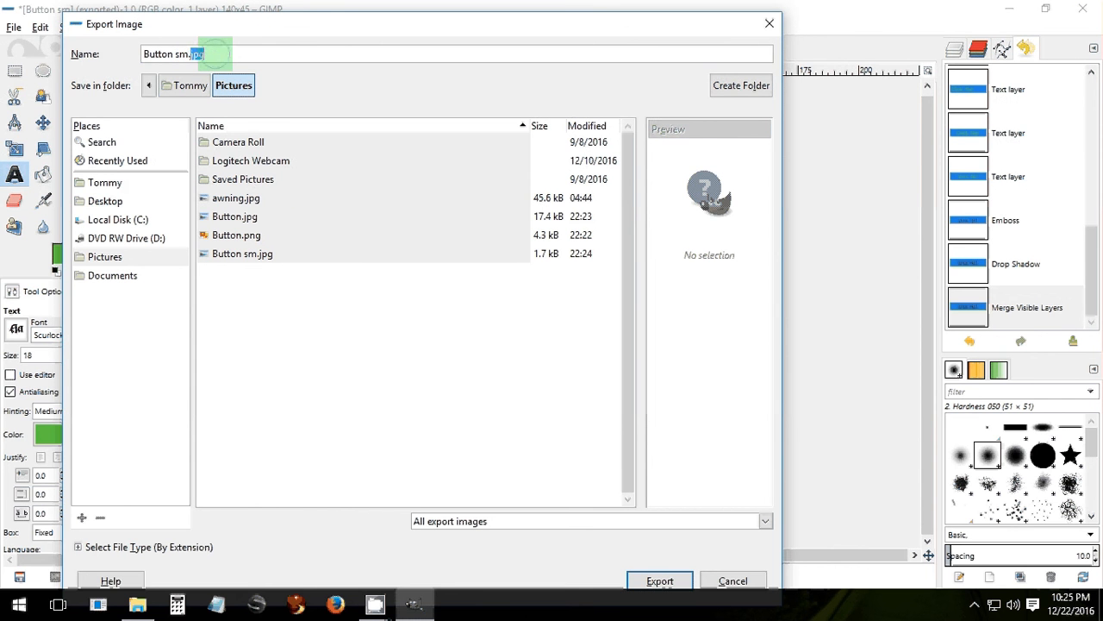
type("png")
left_click(509, 479)
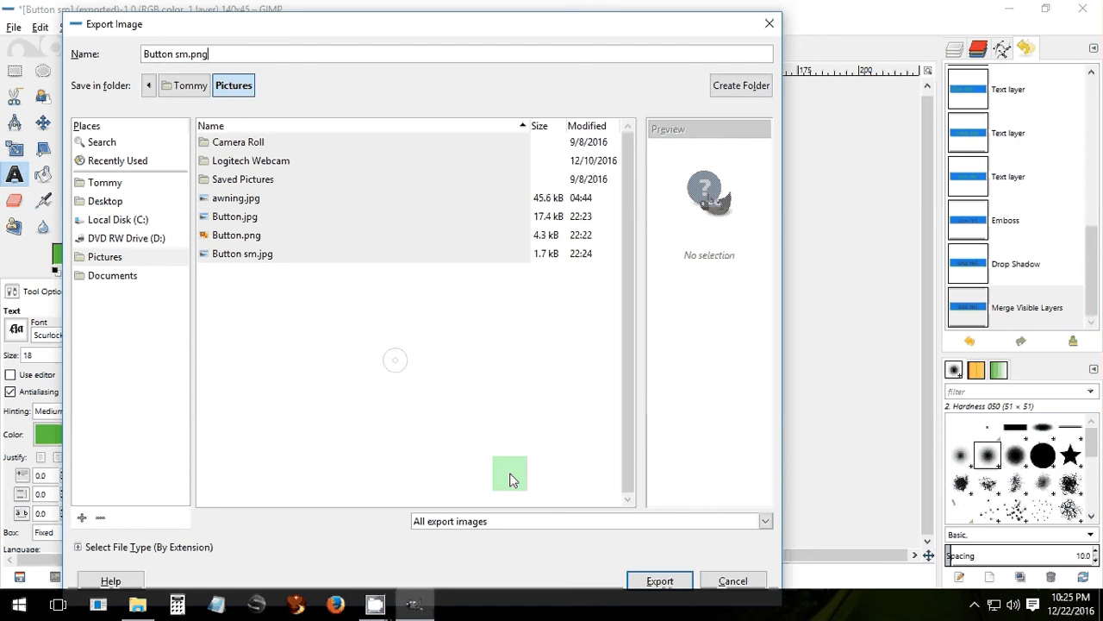
left_click(660, 580)
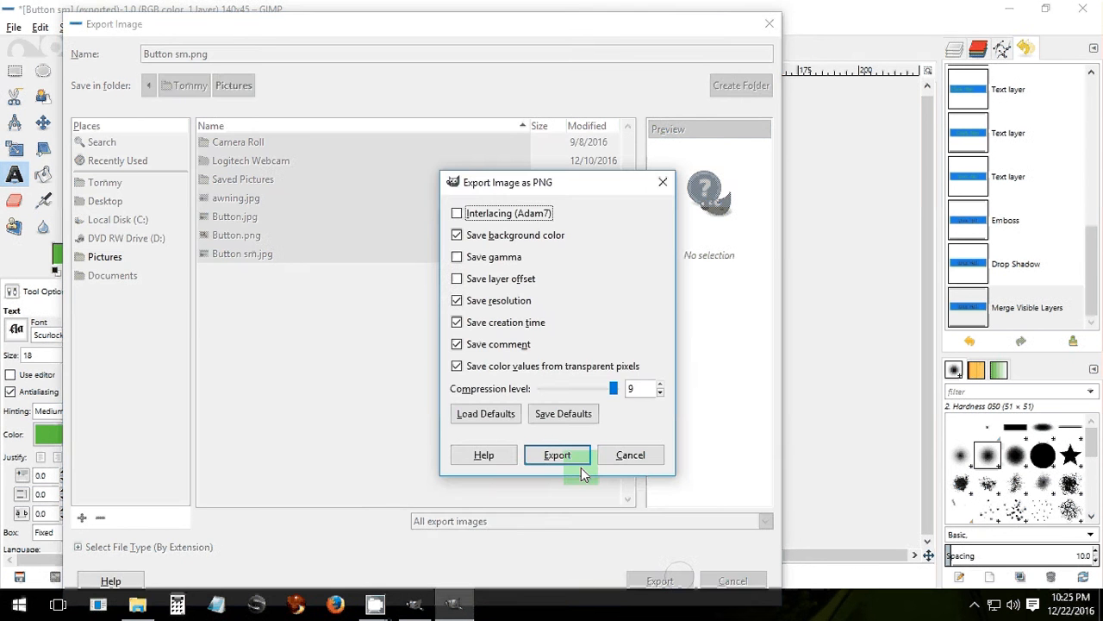
left_click(581, 465)
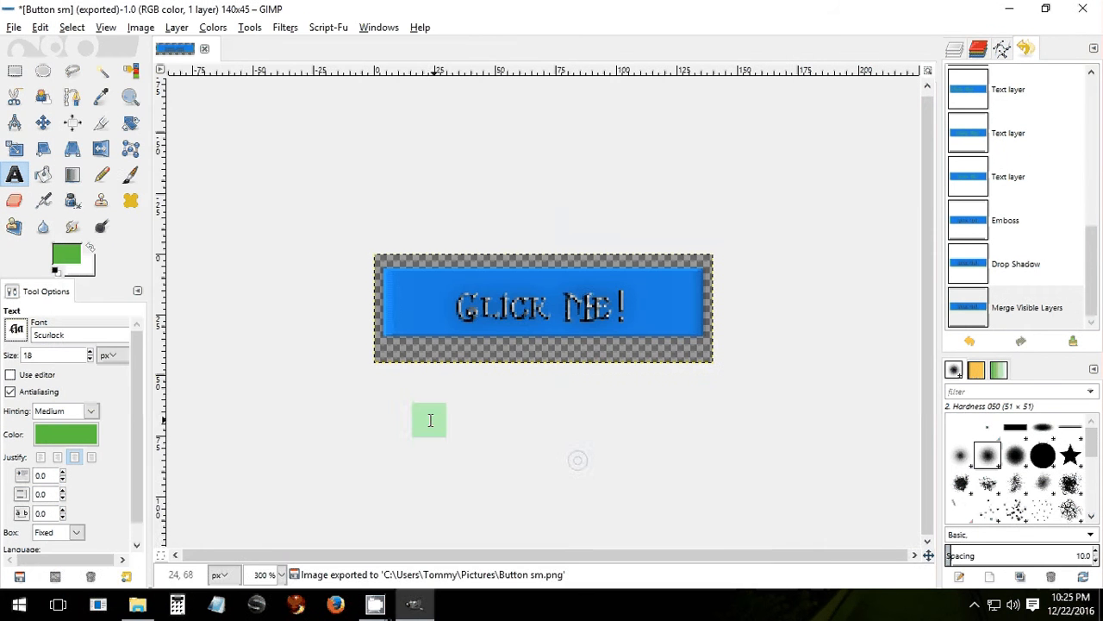
Switch to File Explorer and open Button sm.png from the Pictures folder in Photos.
left_click(138, 605)
left_click(656, 294)
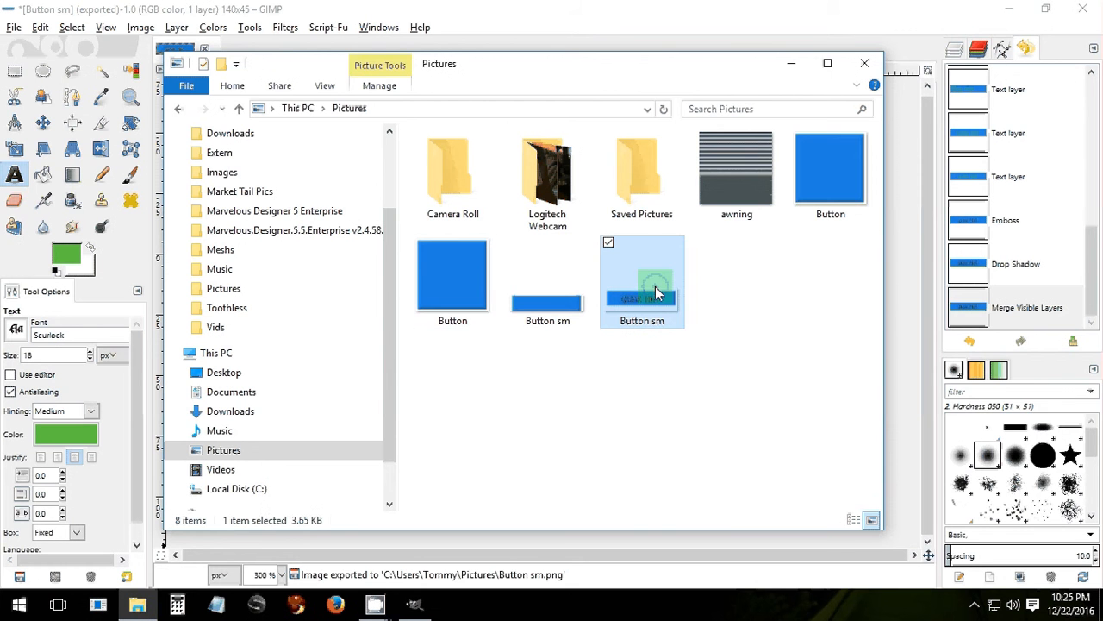
right_click(656, 294)
left_click(720, 398)
left_click(701, 379)
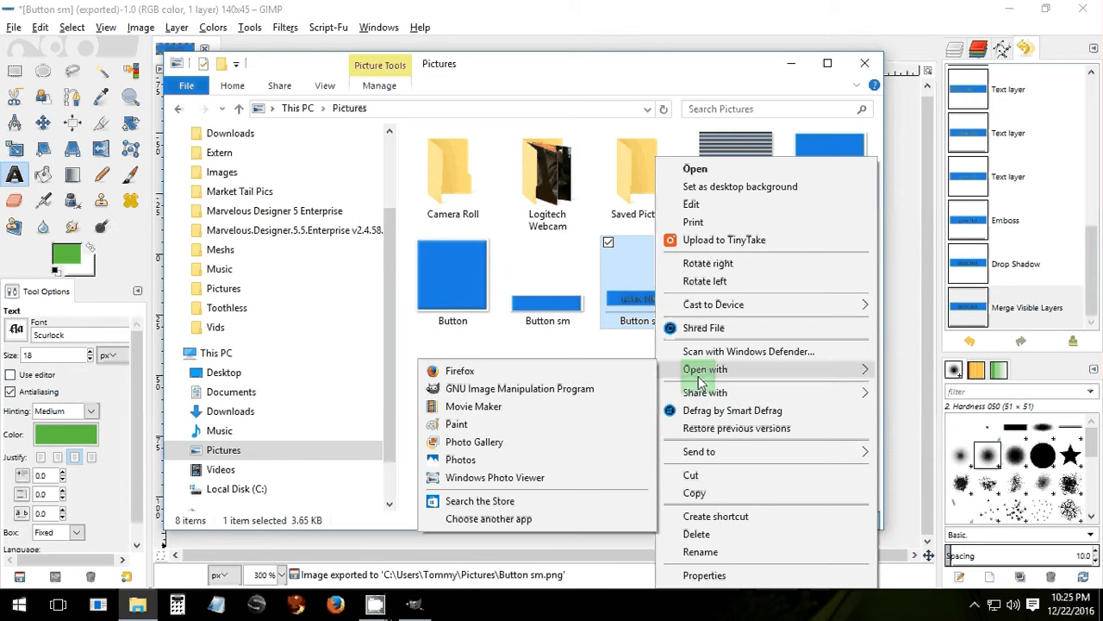
left_click(580, 371)
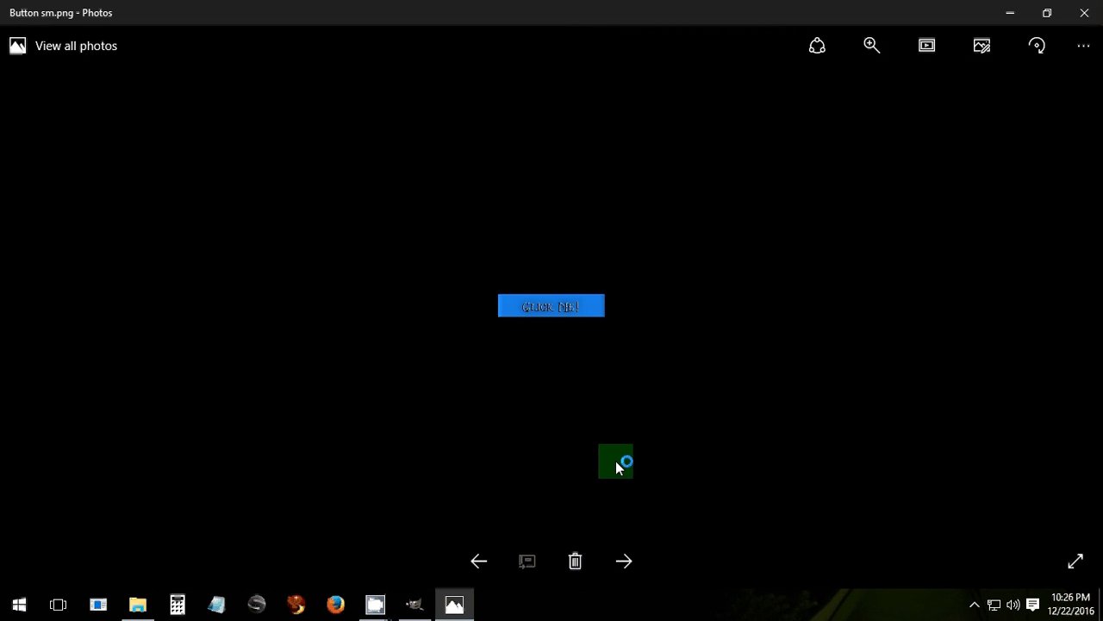
Examine the exported button and its "Click Me!" label at different magnifications, and close the Photos viewer.
scroll(616, 460, "up", 3)
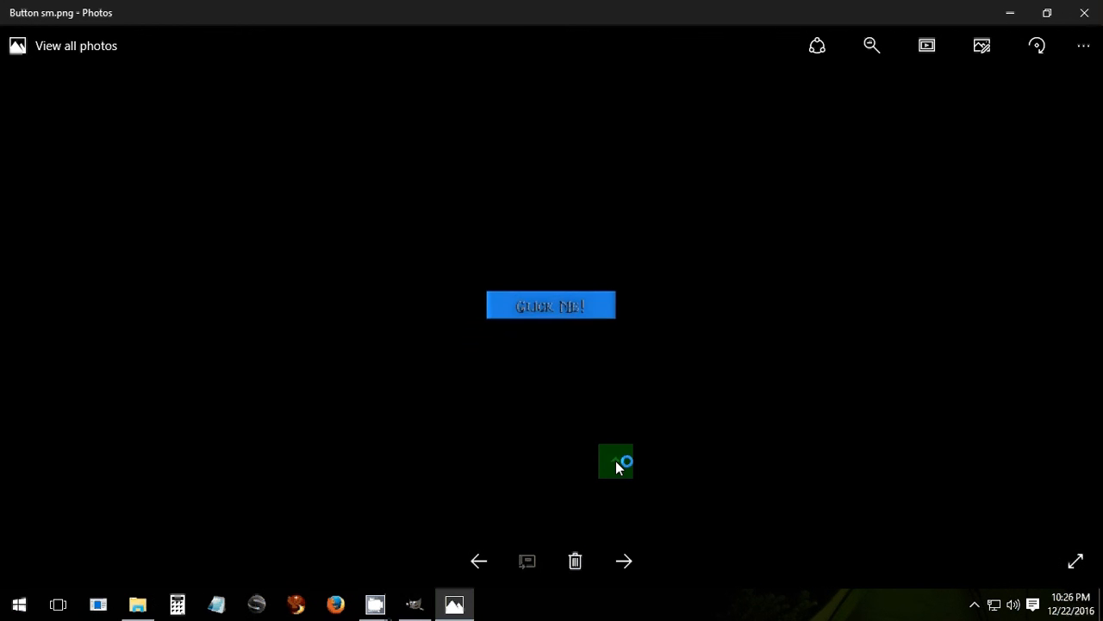
scroll(617, 465, "down", 3)
scroll(617, 466, "up", 4)
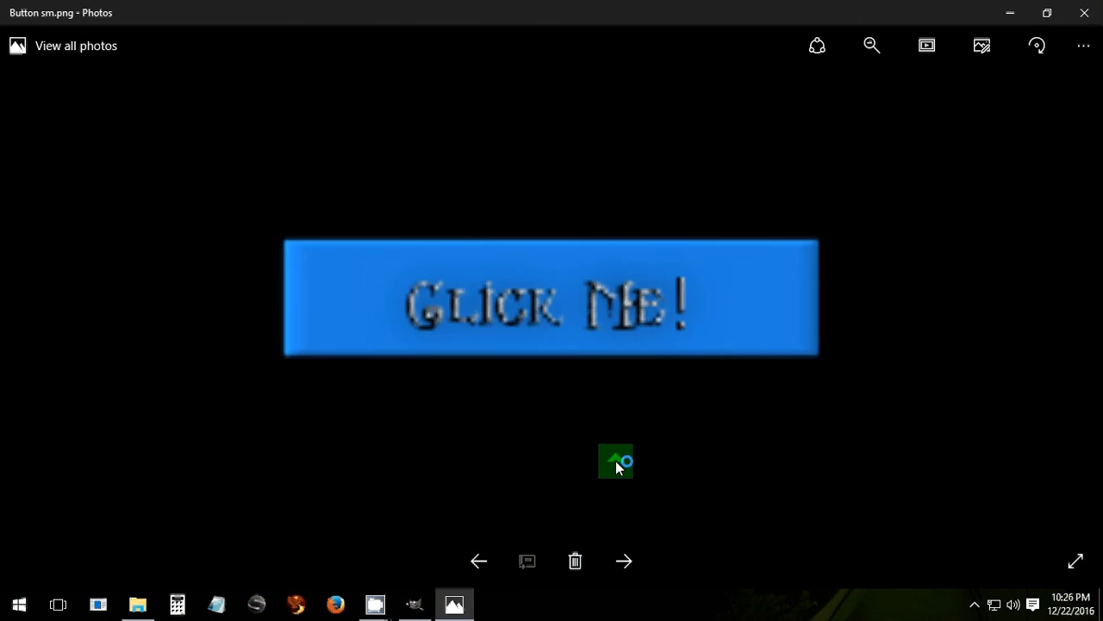
scroll(617, 467, "down", 4)
scroll(616, 466, "up", 4)
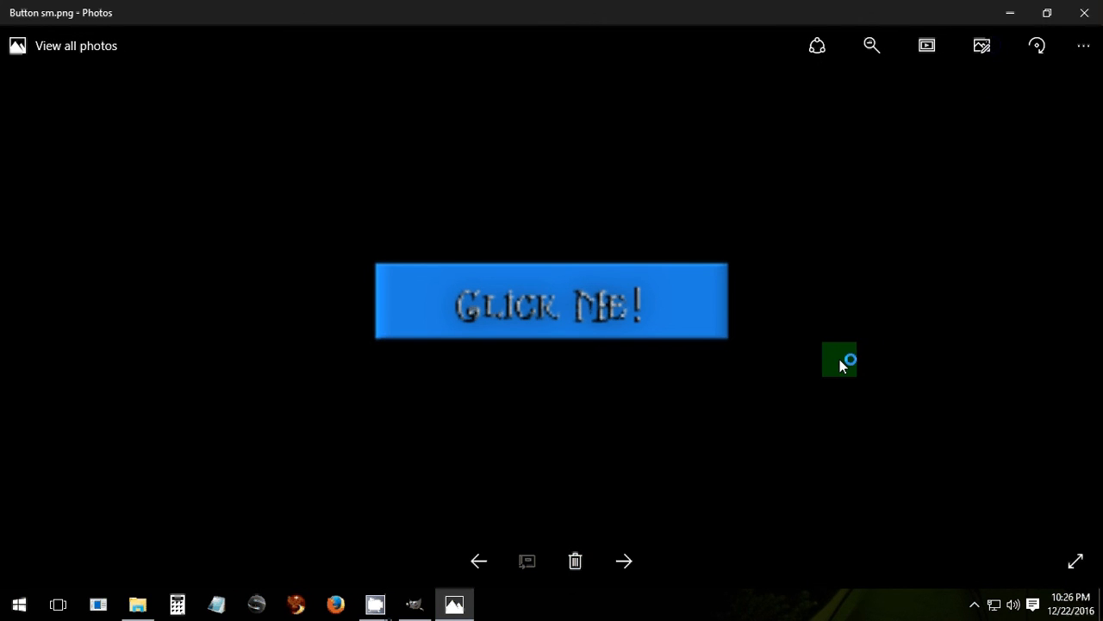
left_click(983, 52)
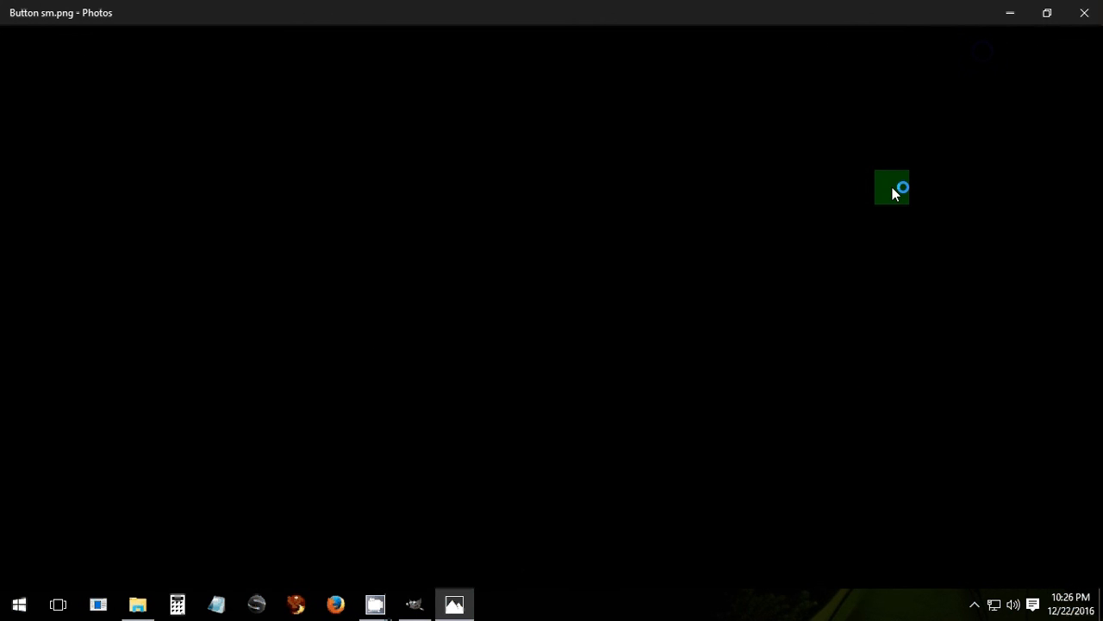
left_click(614, 364)
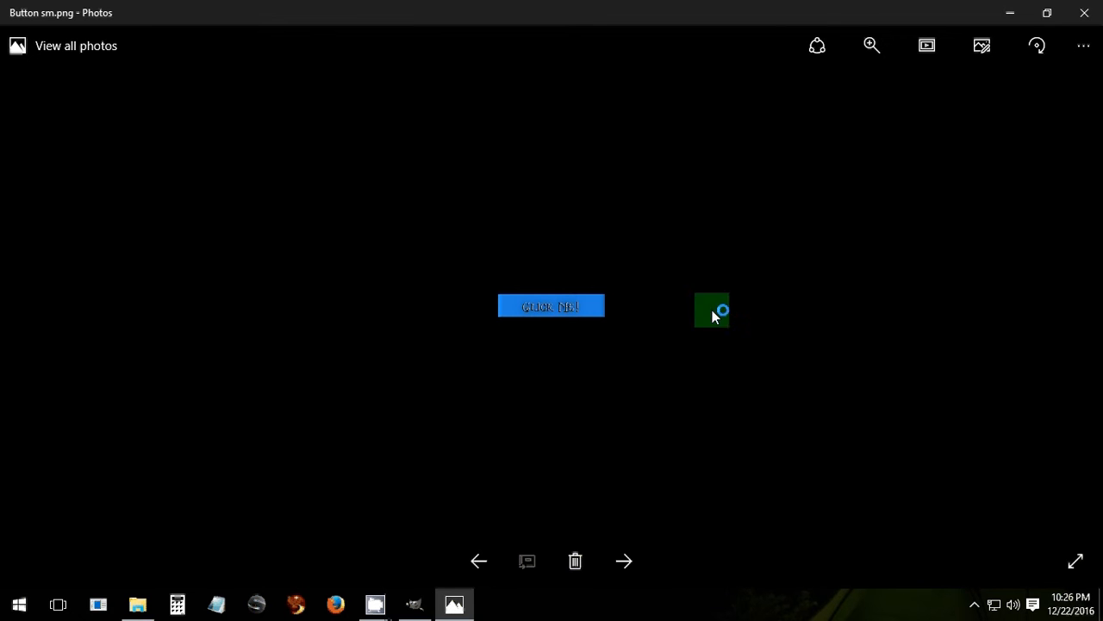
left_click(1086, 12)
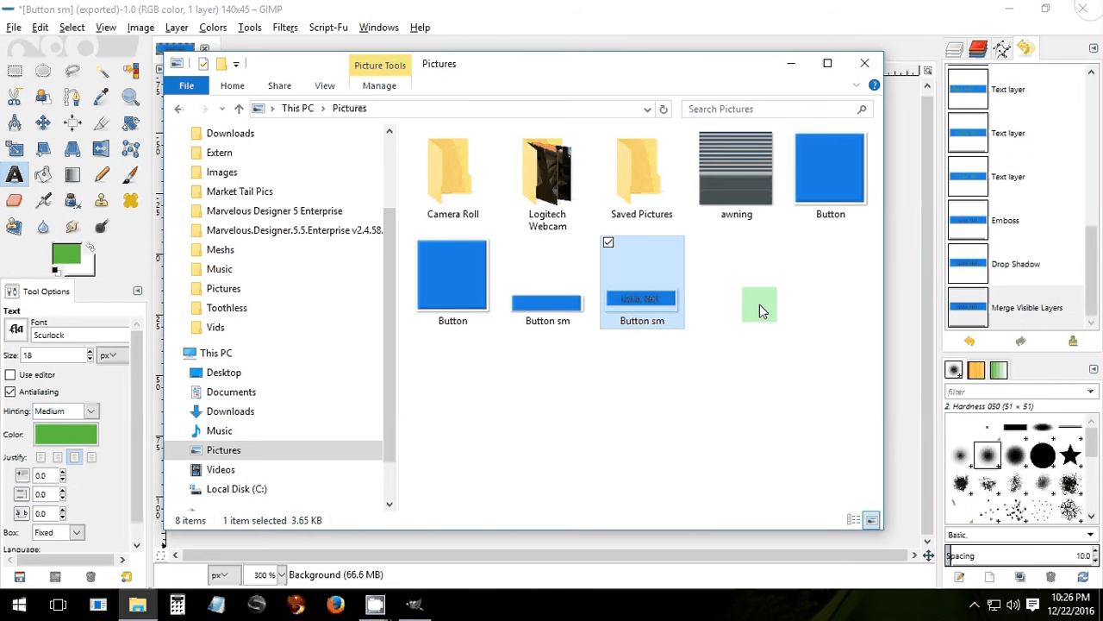
Close the Pictures folder window and close the button image in GIMP without saving it.
left_click(575, 427)
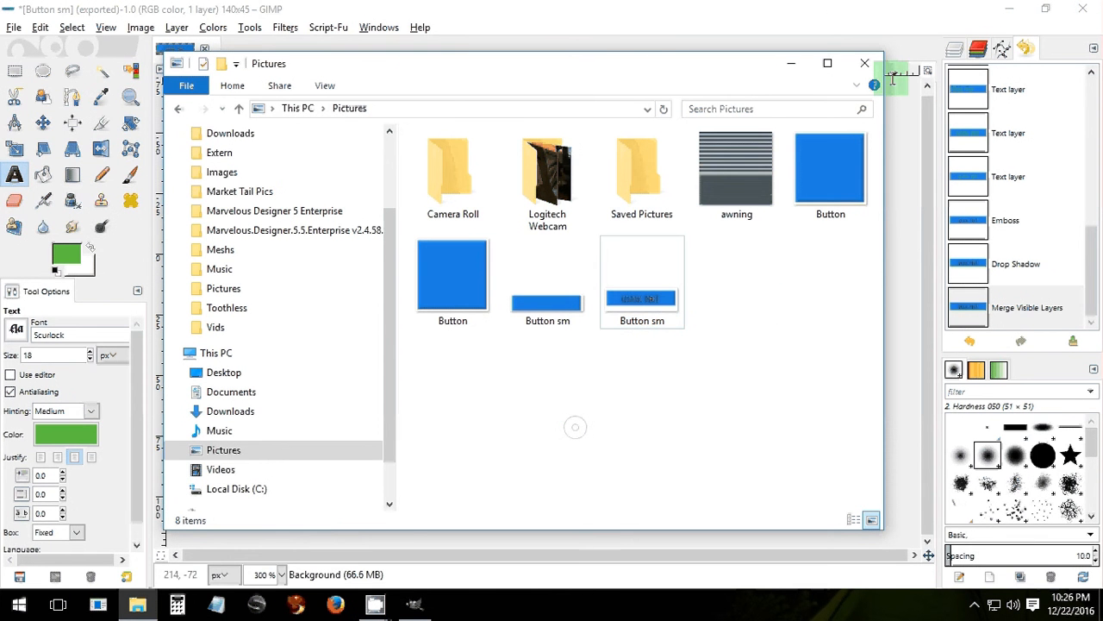
left_click(893, 76)
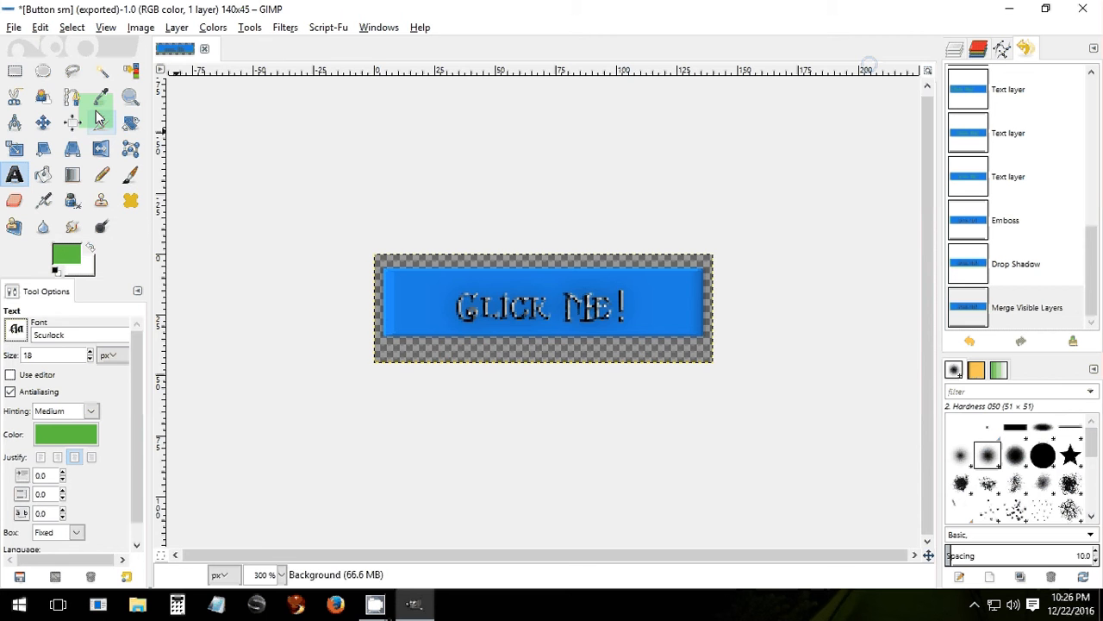
left_click(205, 49)
left_click(553, 406)
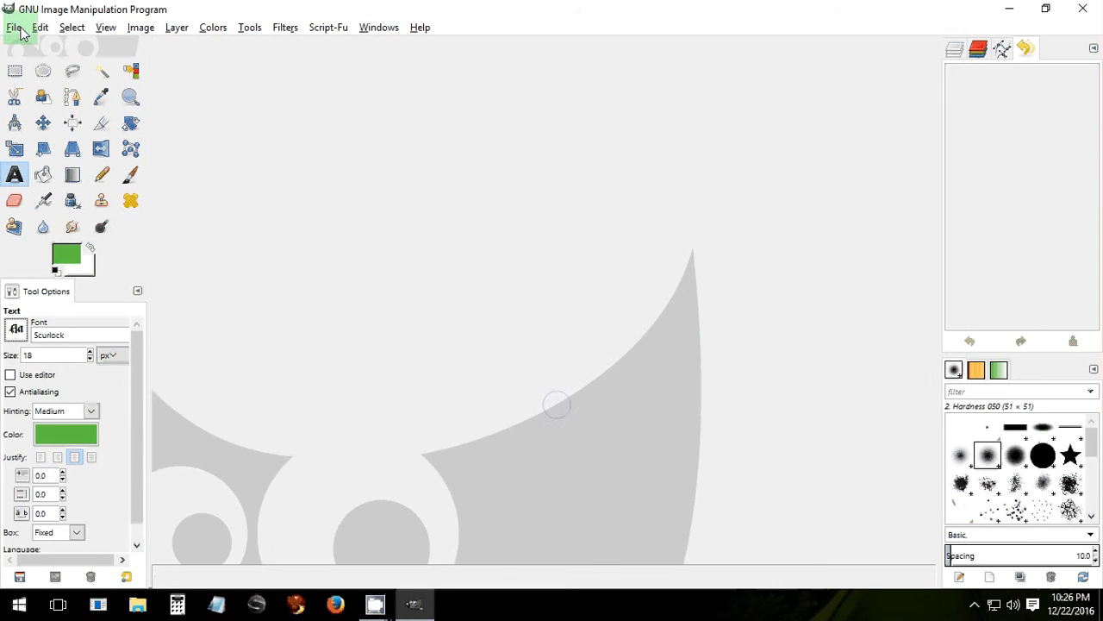
Create a new image 512 px wide and 512 px high.
left_click(14, 27)
left_click(24, 54)
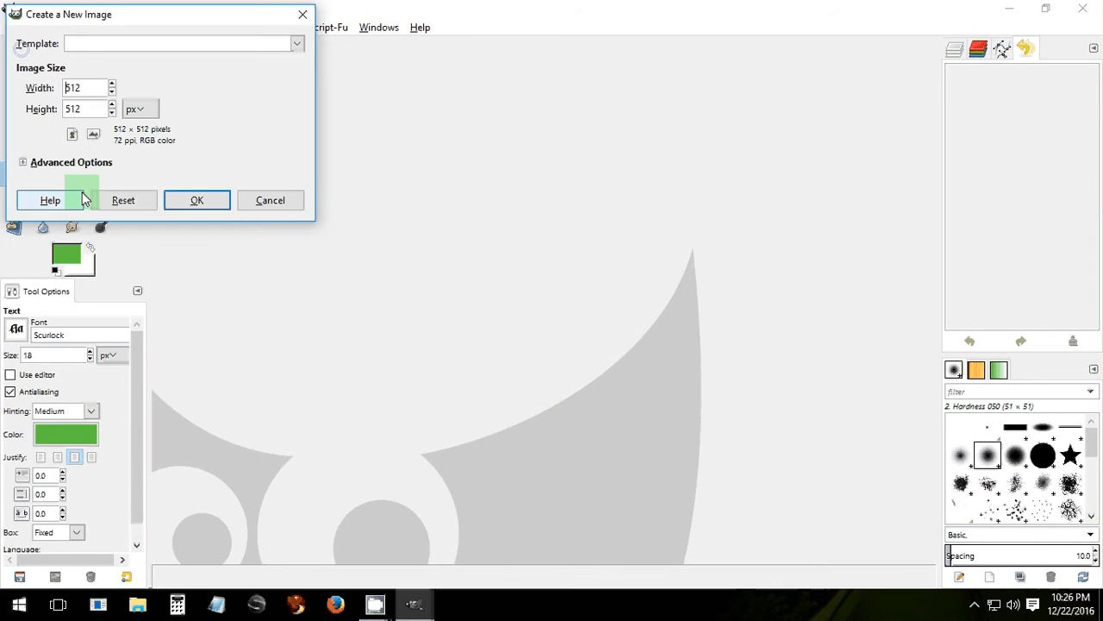
left_click(197, 199)
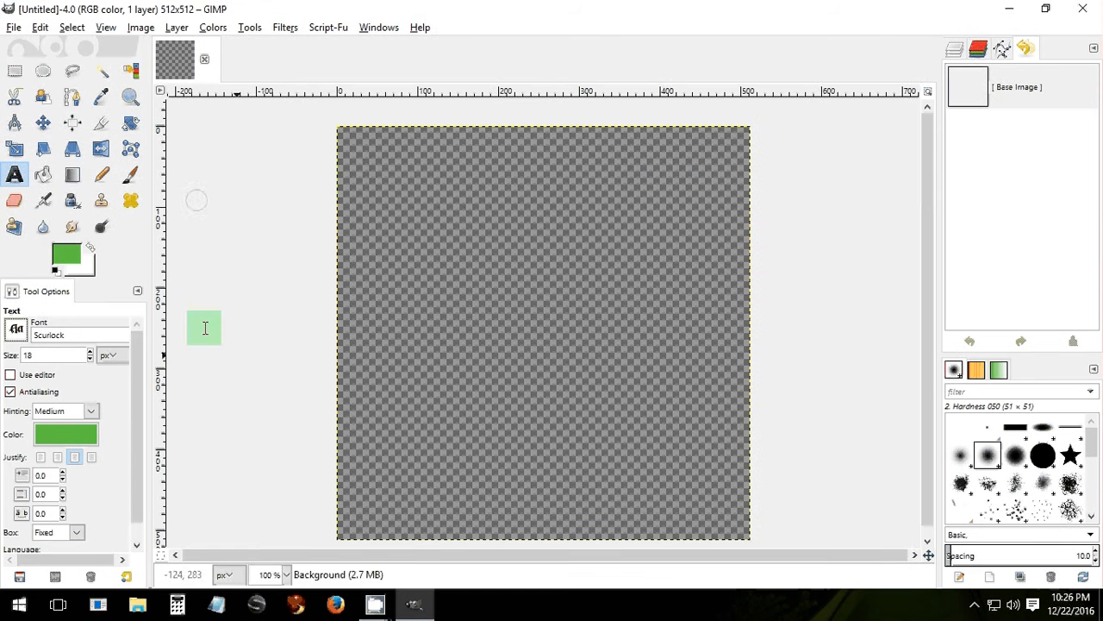
Select nearly the whole canvas, about 511 × 511 px, with a rounded-corner rectangle selection of radius 58.2.
left_click(15, 71)
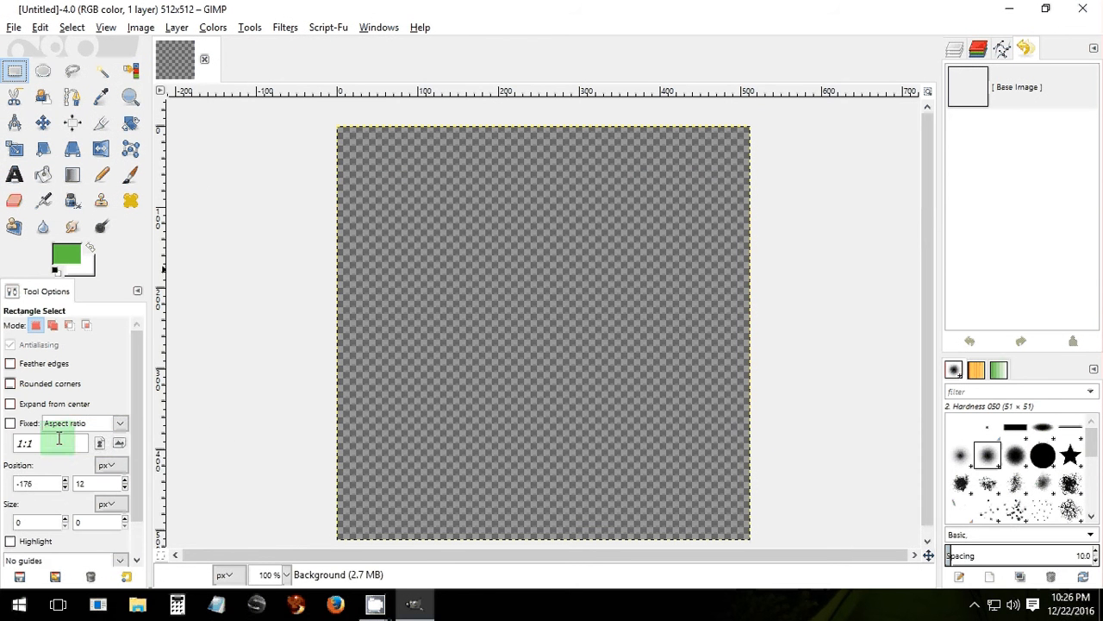
left_click(19, 384)
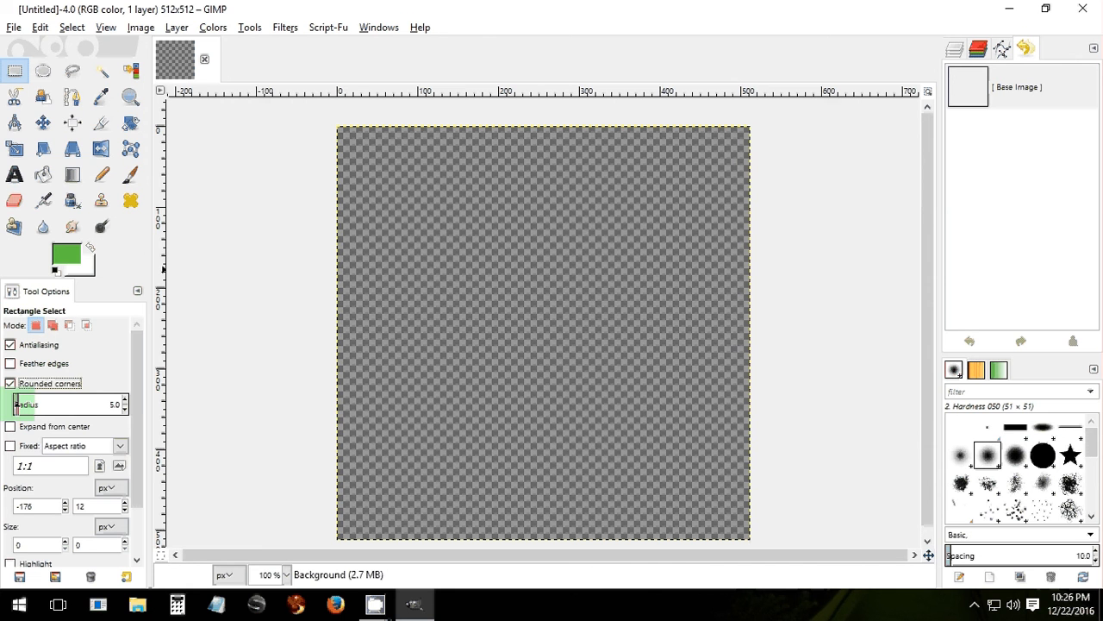
left_click_drag(15, 405, 76, 402)
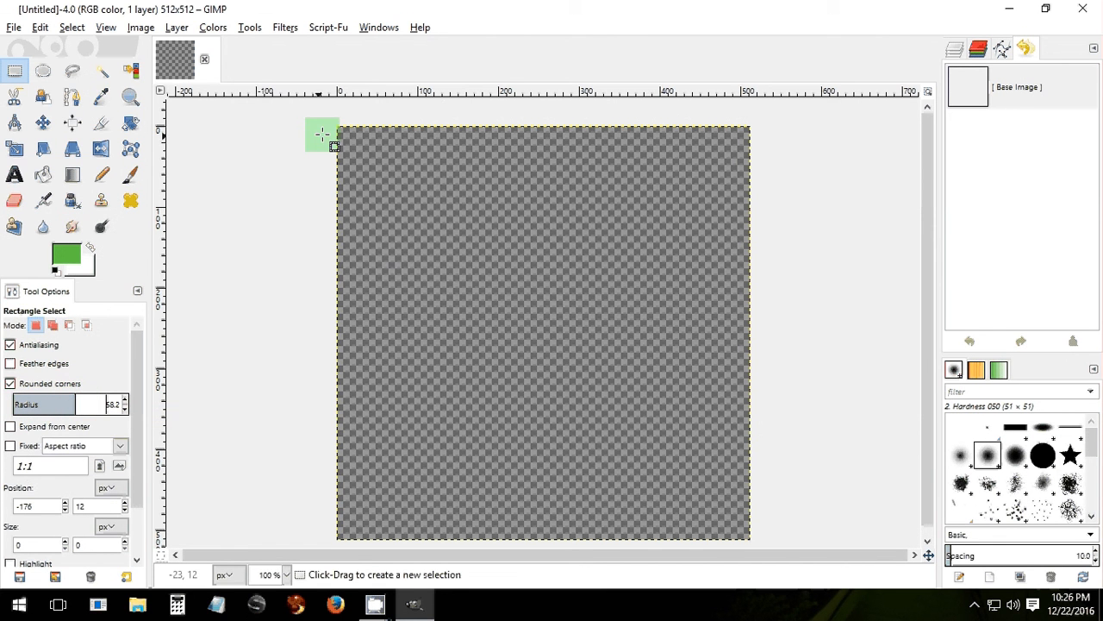
left_click_drag(338, 124, 750, 540)
key("ctrl+z")
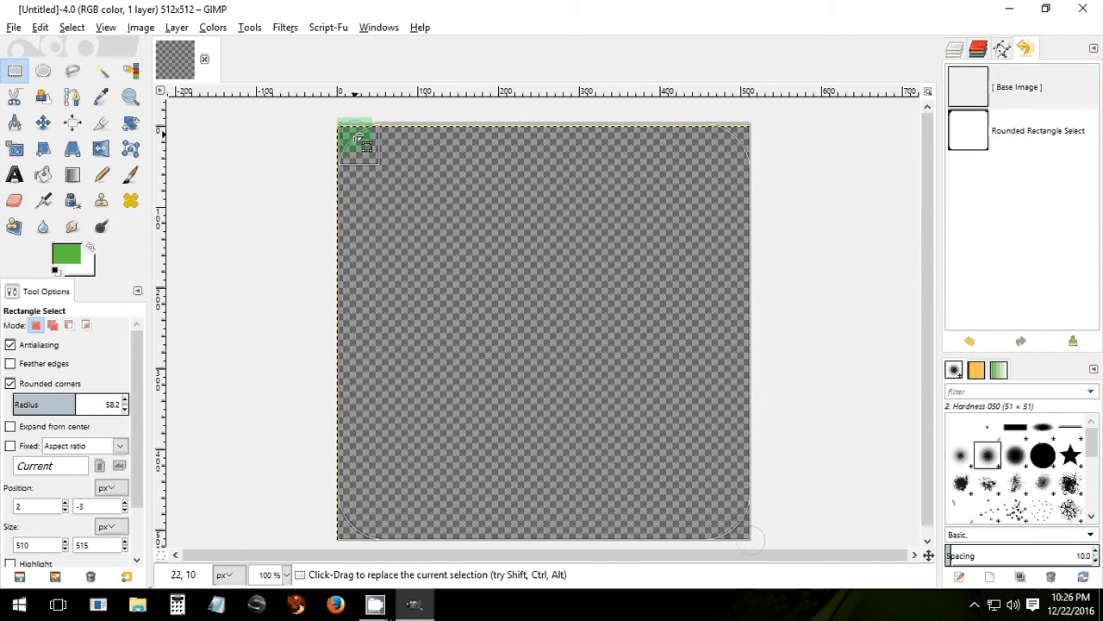
left_click_drag(357, 135, 355, 143)
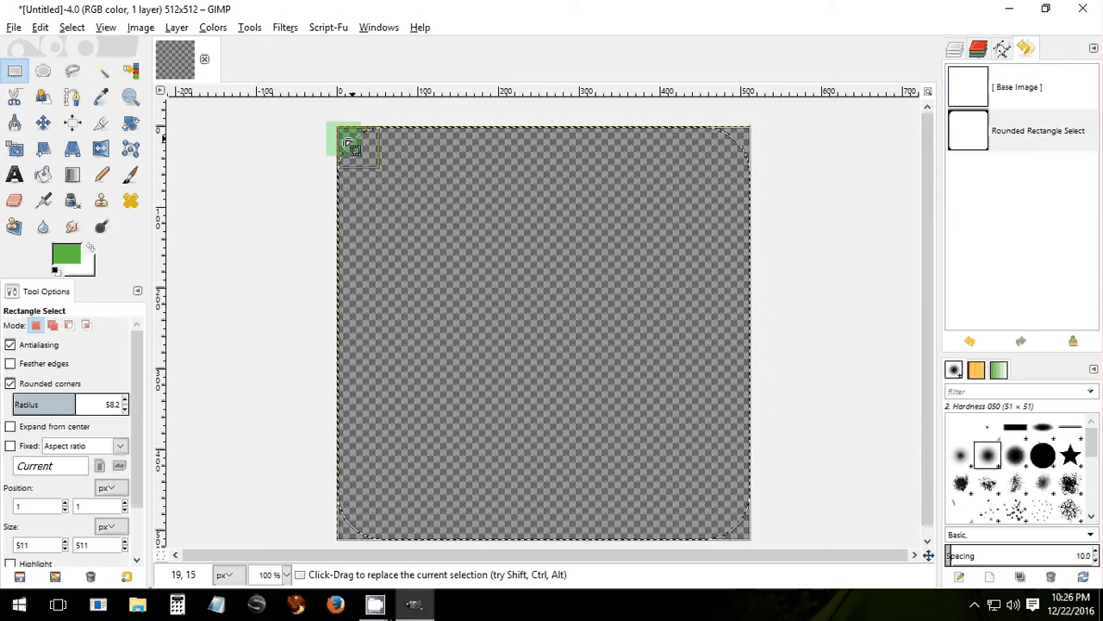
Fill the rounded selection with the green foreground color and apply the Drop Shadow filter.
left_click(43, 175)
left_click(470, 238)
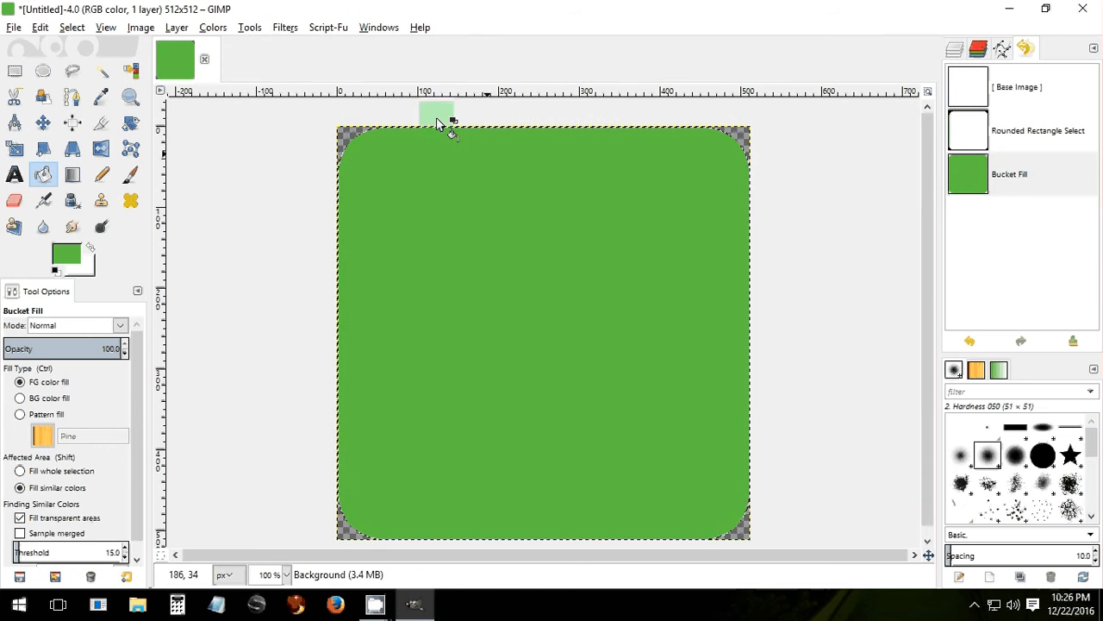
left_click(285, 28)
mouse_move(316, 150)
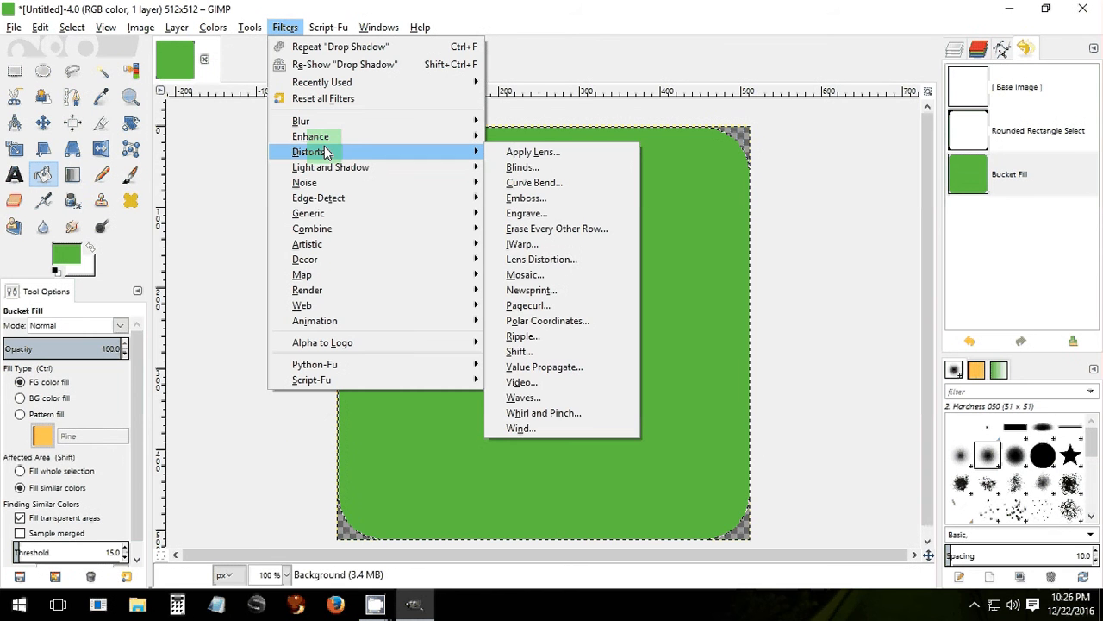
mouse_move(383, 165)
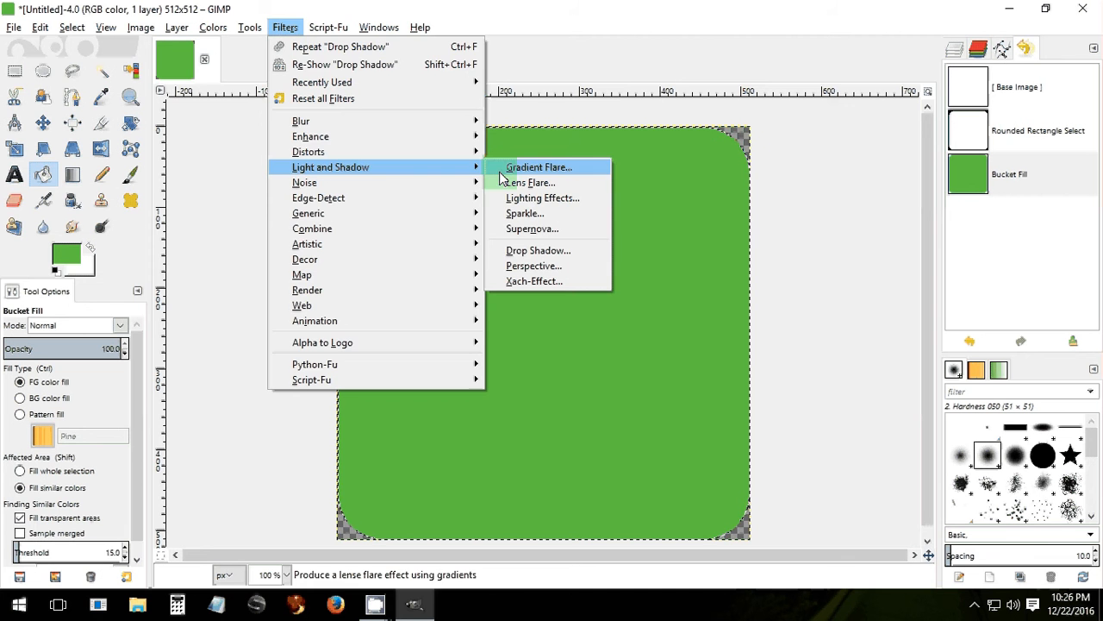
left_click(536, 250)
left_click(588, 437)
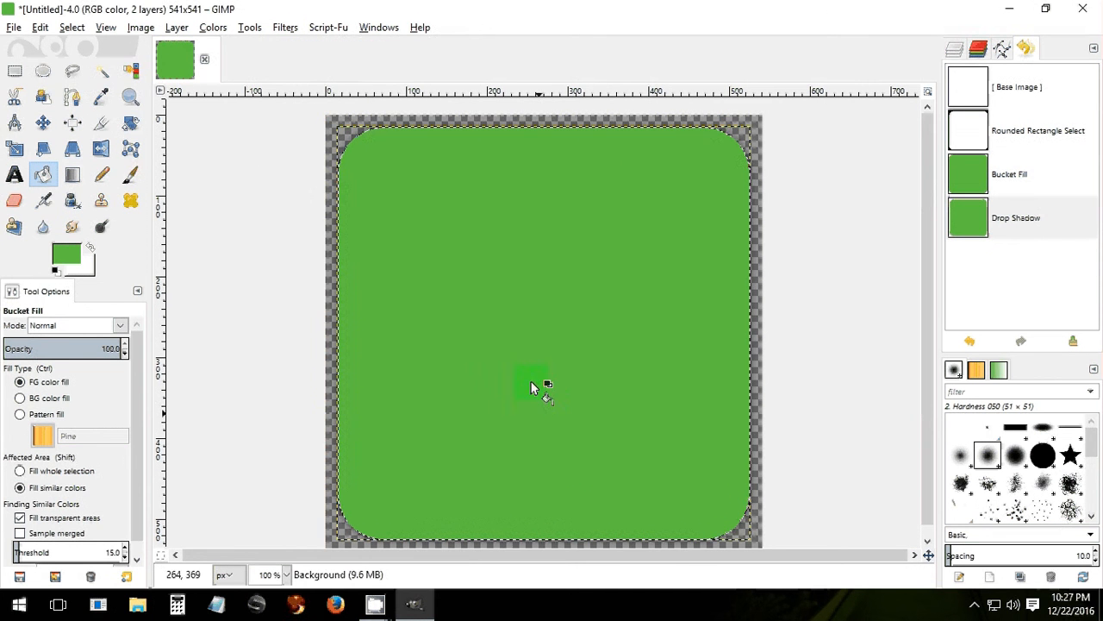
Apply the Add Bevel filter to the green rounded button.
left_click(287, 26)
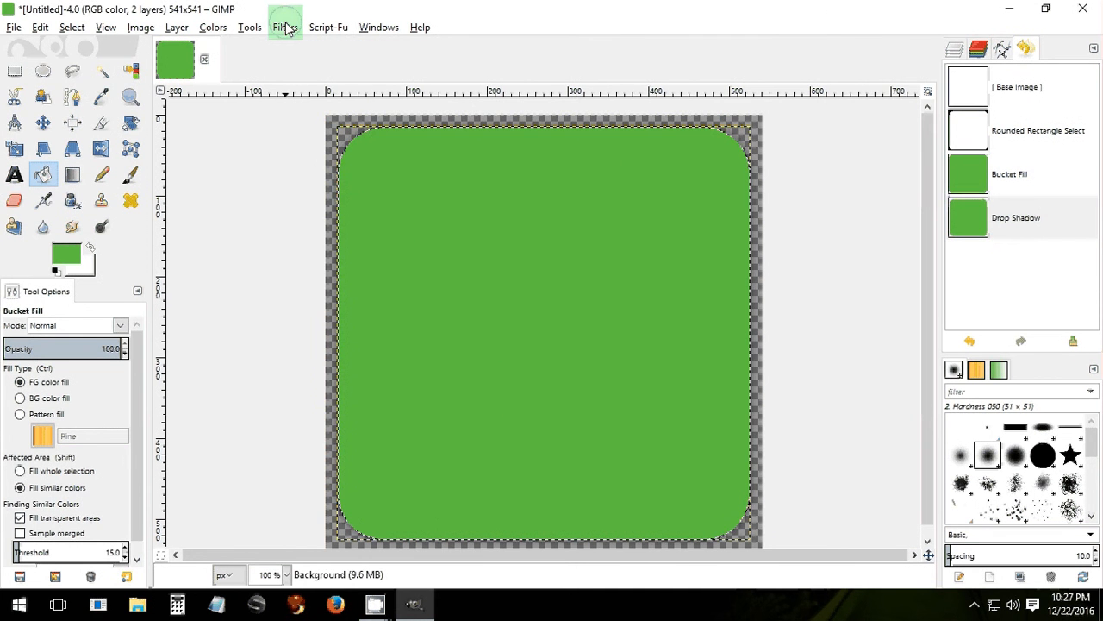
left_click(358, 256)
left_click(503, 261)
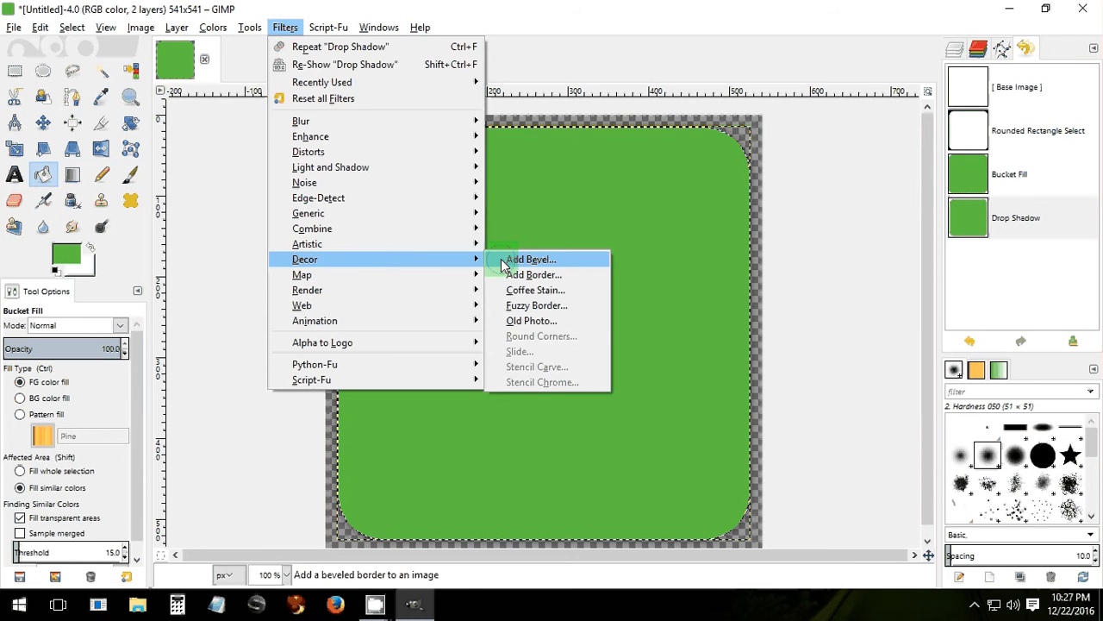
left_click(593, 398)
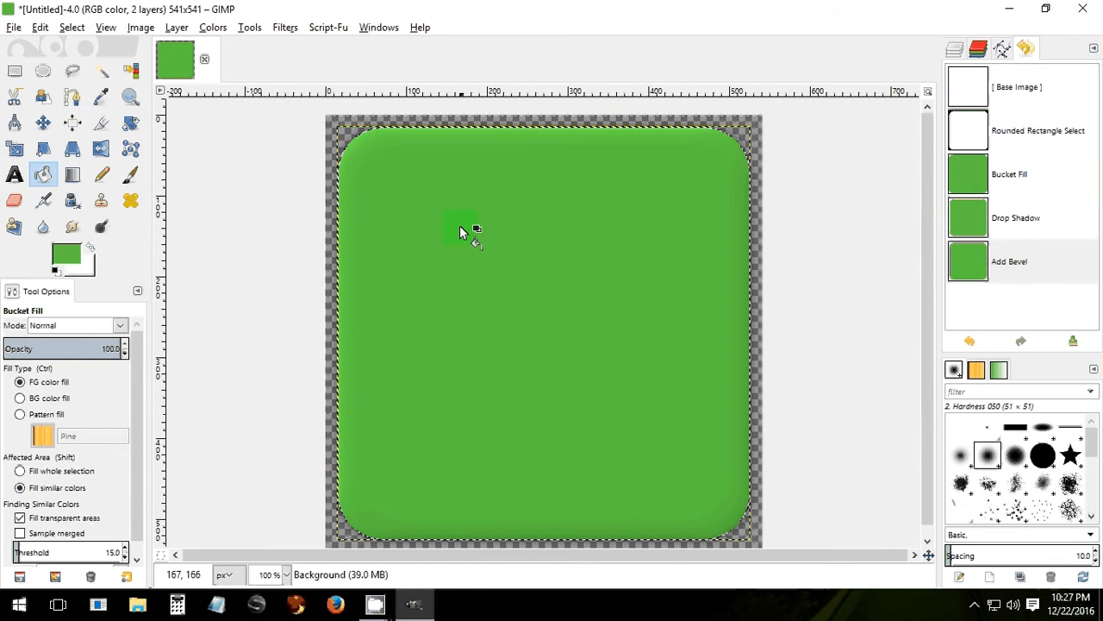
Apply a second Add Bevel with a thickness of 27 to strengthen the green button's edges.
left_click(283, 27)
mouse_move(354, 250)
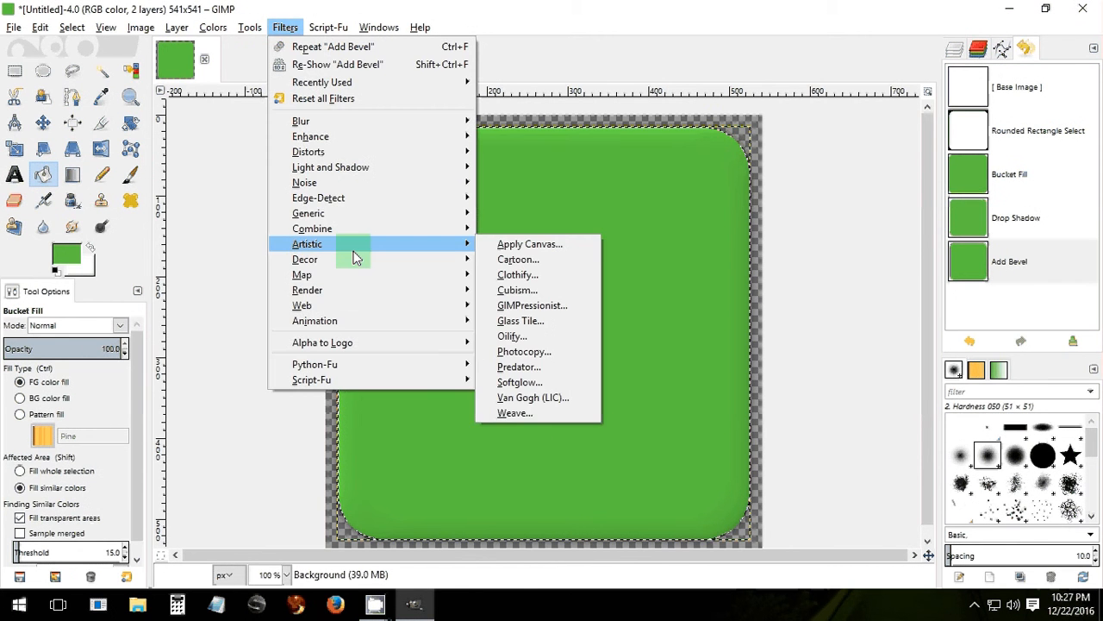
left_click(517, 260)
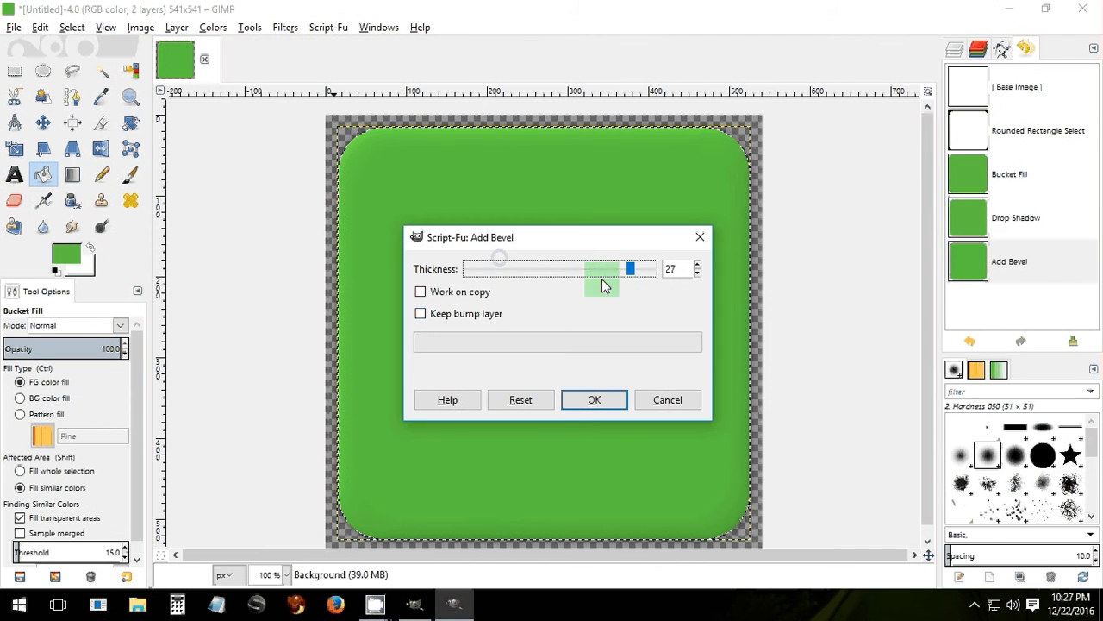
mouse_move(604, 284)
left_mouse_down()
mouse_move(623, 276)
mouse_move(609, 277)
left_mouse_up()
left_click(598, 403)
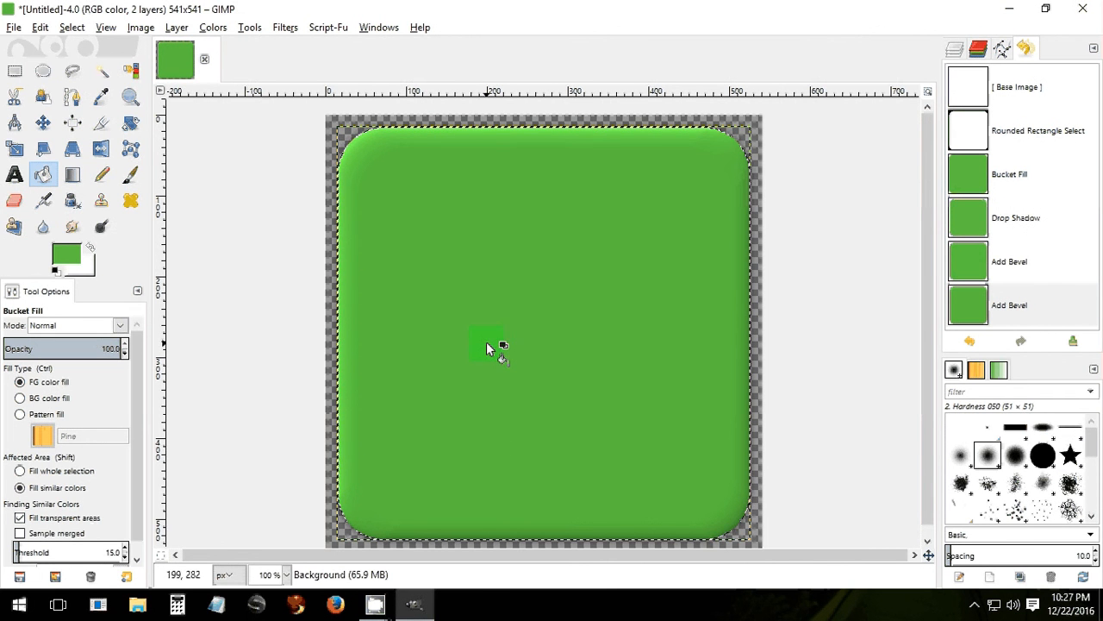
Export the large rounded button as Button rnd.png in the Pictures folder.
left_click(14, 27)
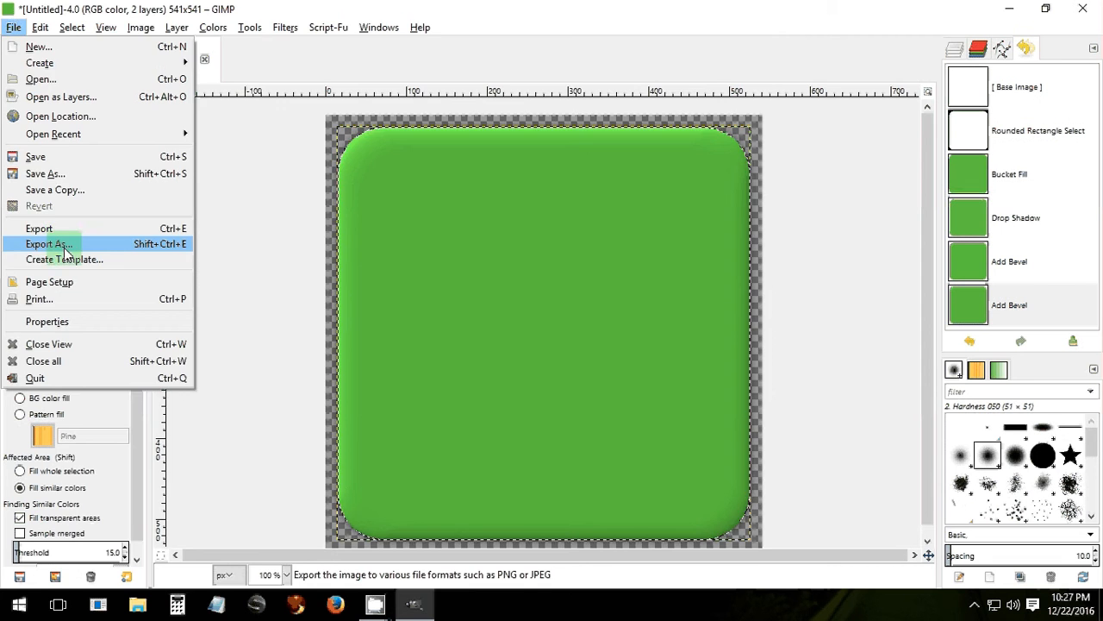
left_click(58, 244)
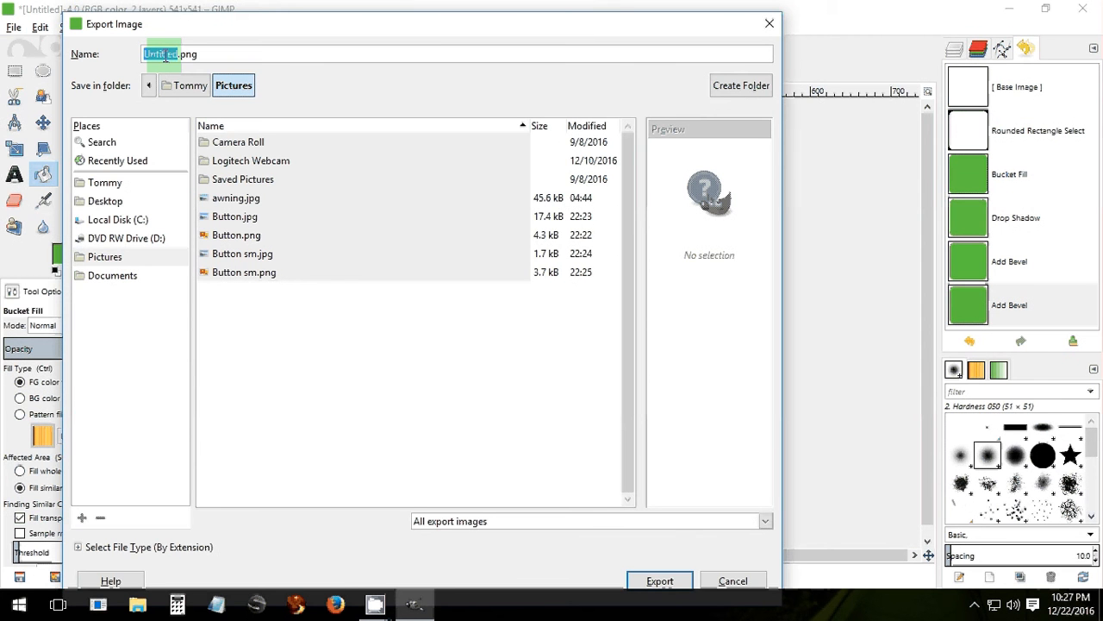
type("Butt")
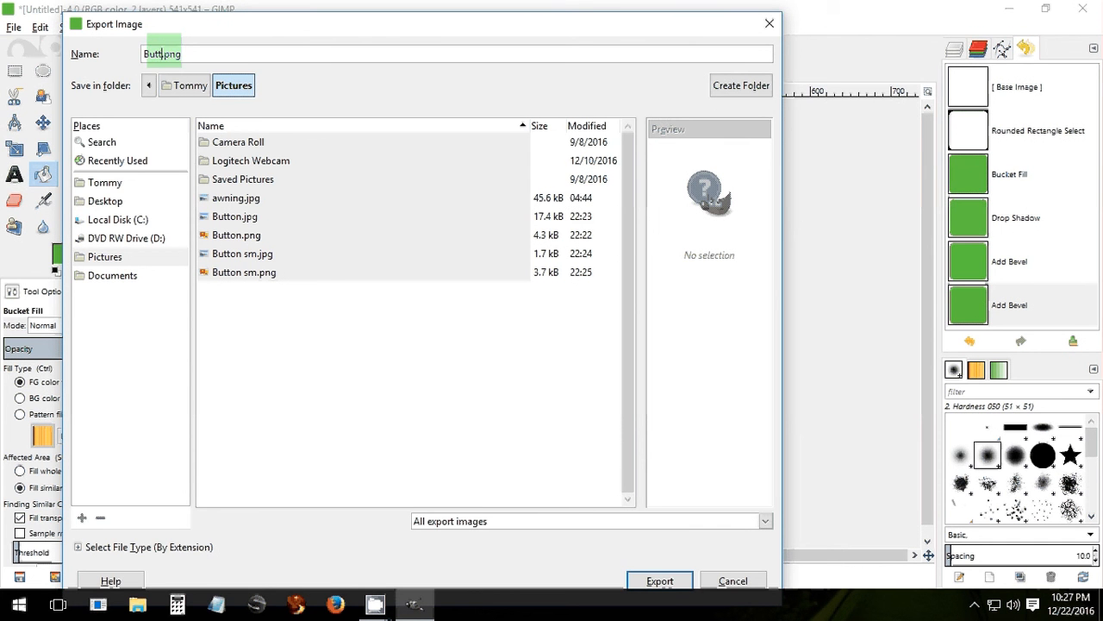
type("on m")
type("d")
left_click(653, 586)
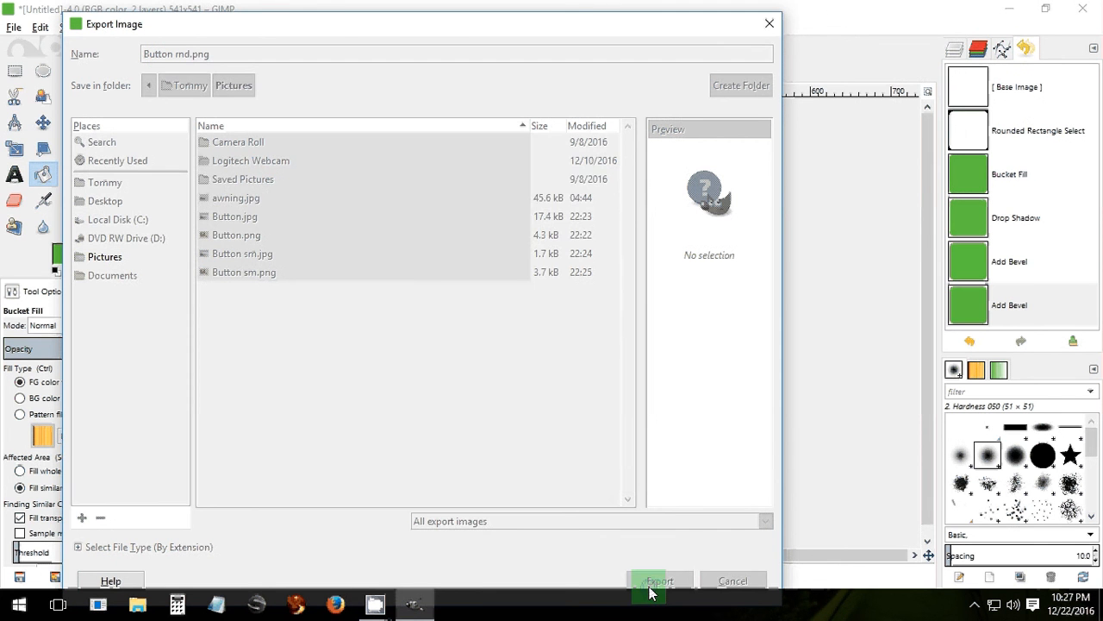
left_click(573, 456)
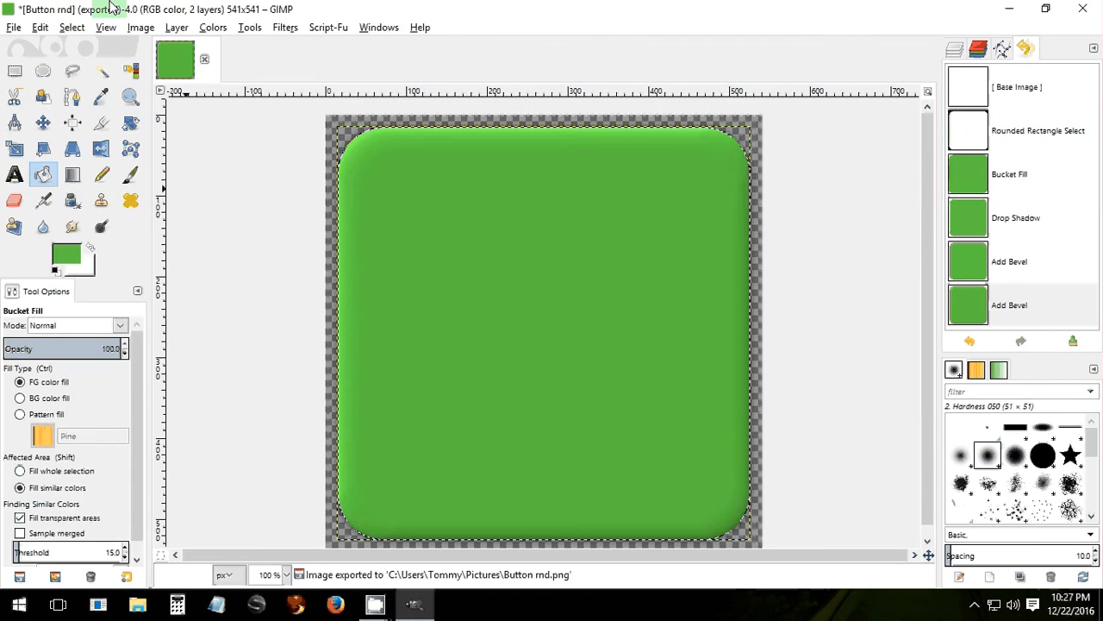
Scale the image to 140 px wide and 30 px high with width and height unlinked.
left_click(140, 28)
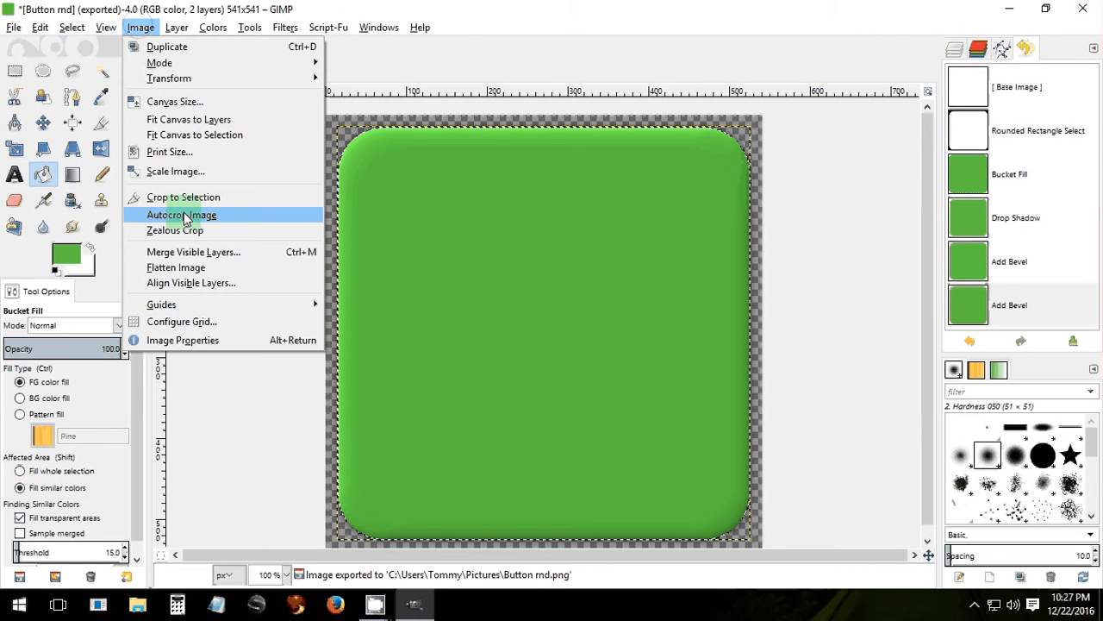
left_click(176, 169)
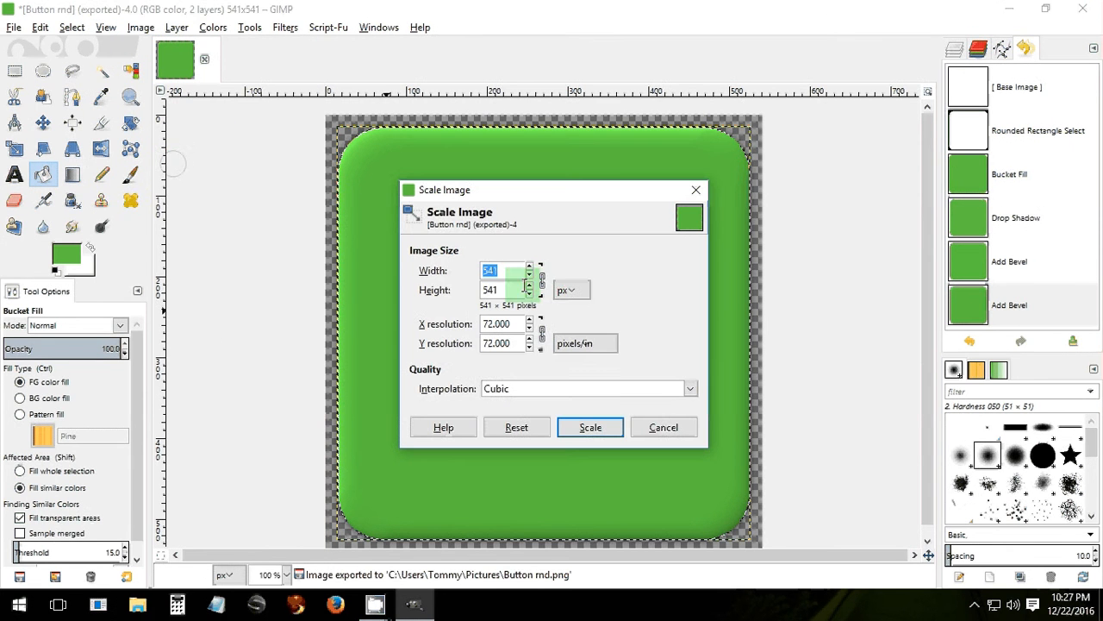
left_click(544, 281)
double_click(514, 270)
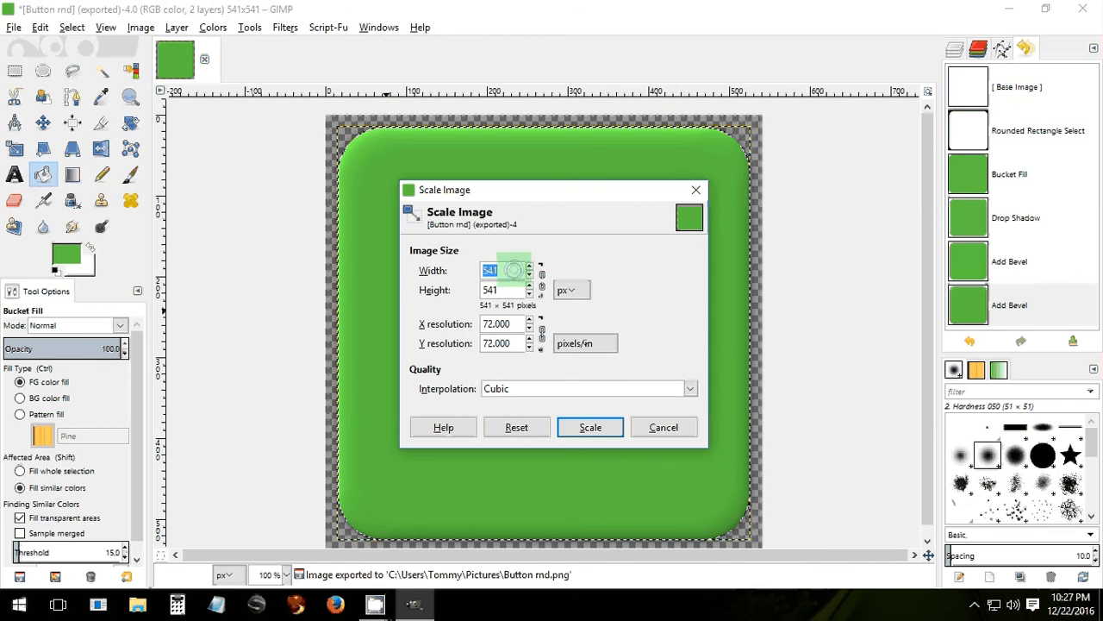
type("140")
double_click(510, 290)
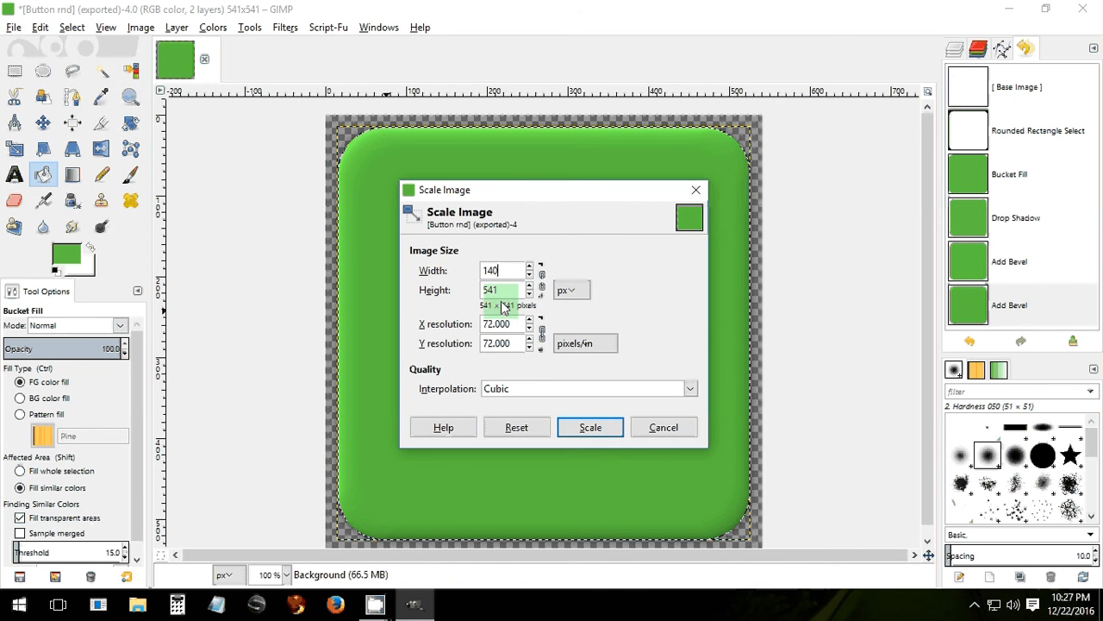
type("30")
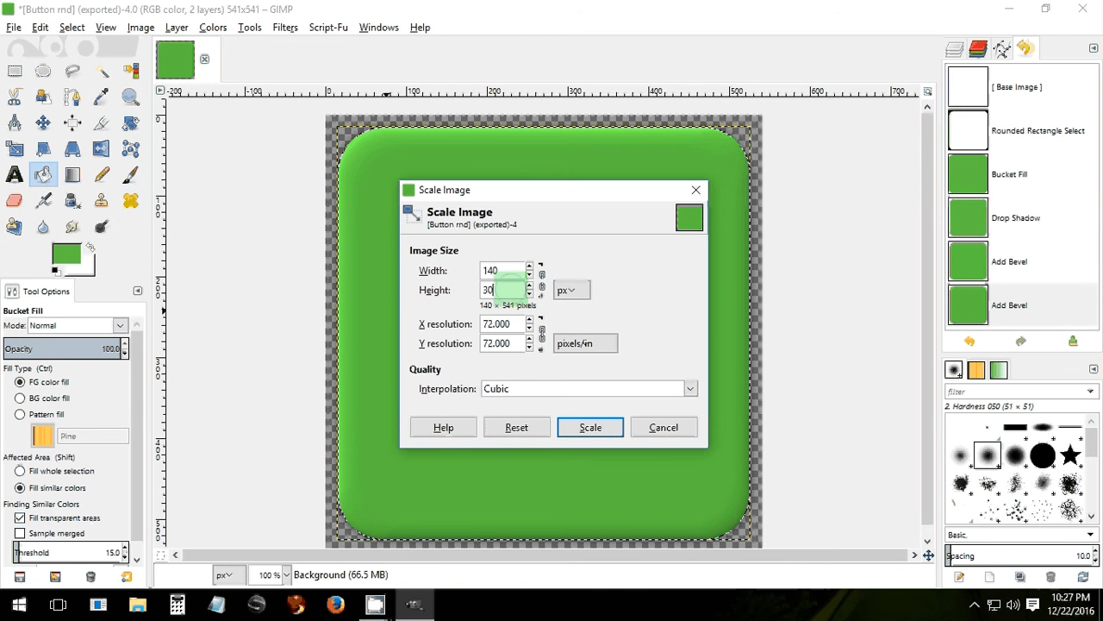
left_click(593, 429)
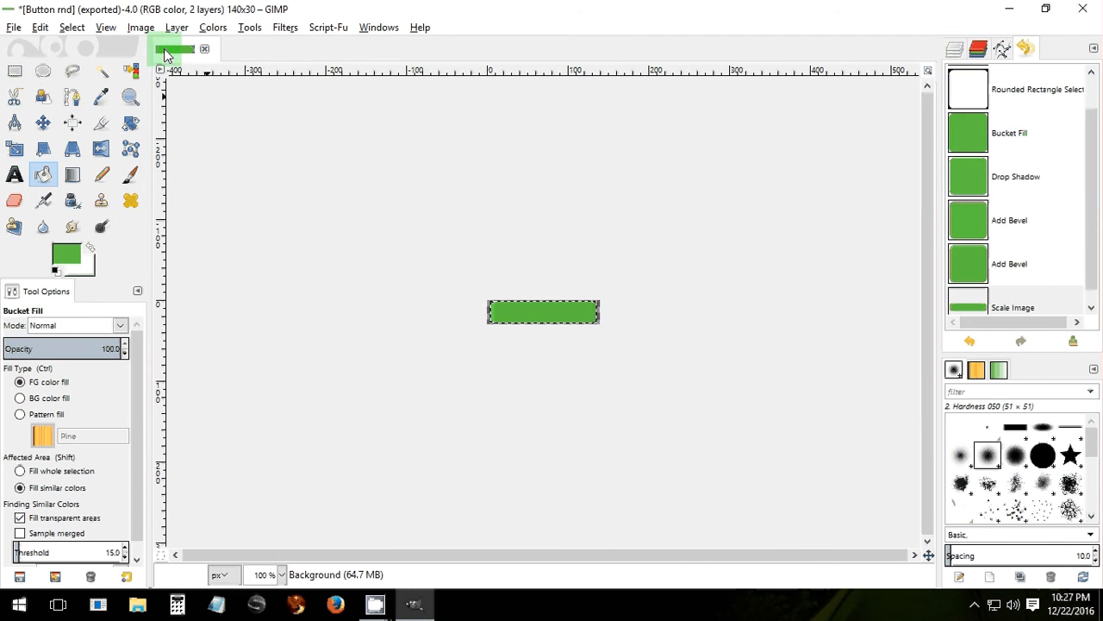
Merge the visible layers of the scaled button into one layer.
left_click(130, 28)
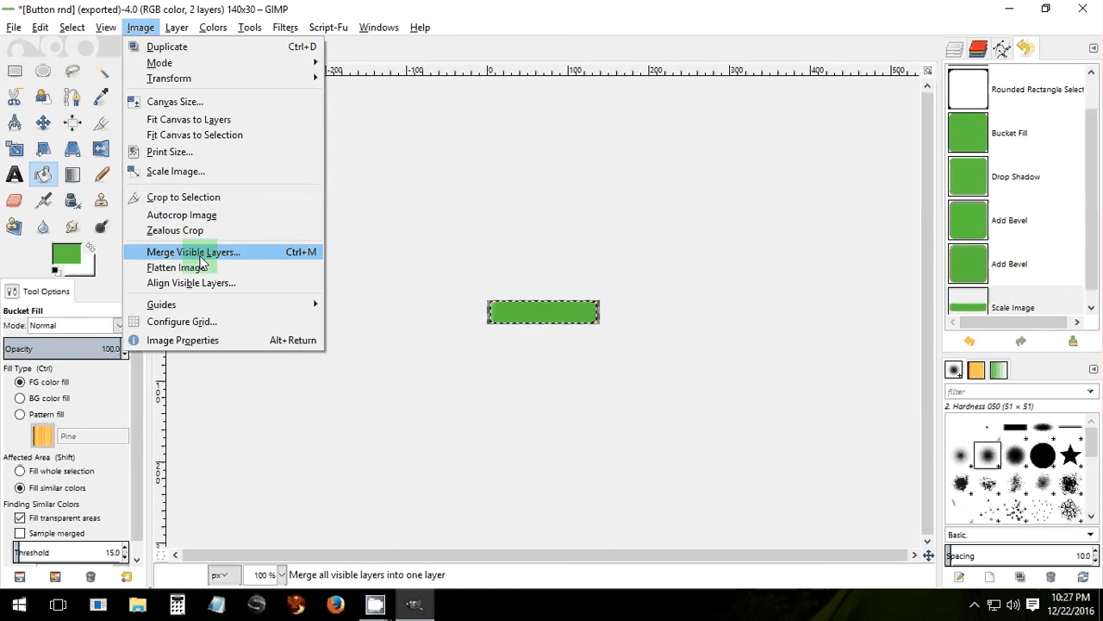
left_click(201, 258)
left_click(542, 412)
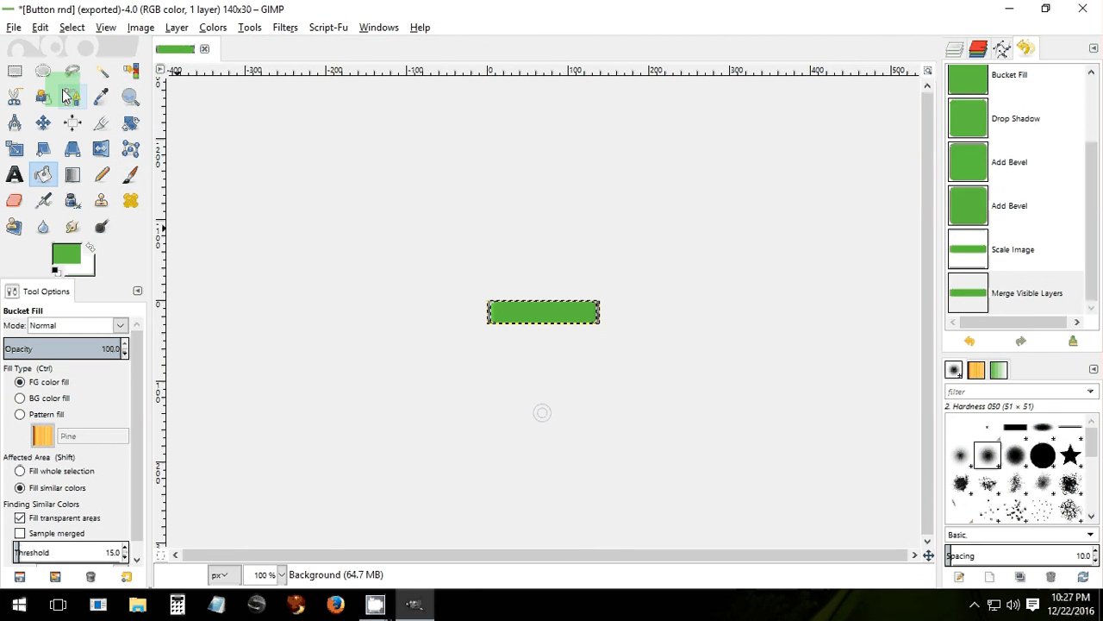
Export the scaled button as Button rnd sm.png in the Pictures folder.
left_click(13, 28)
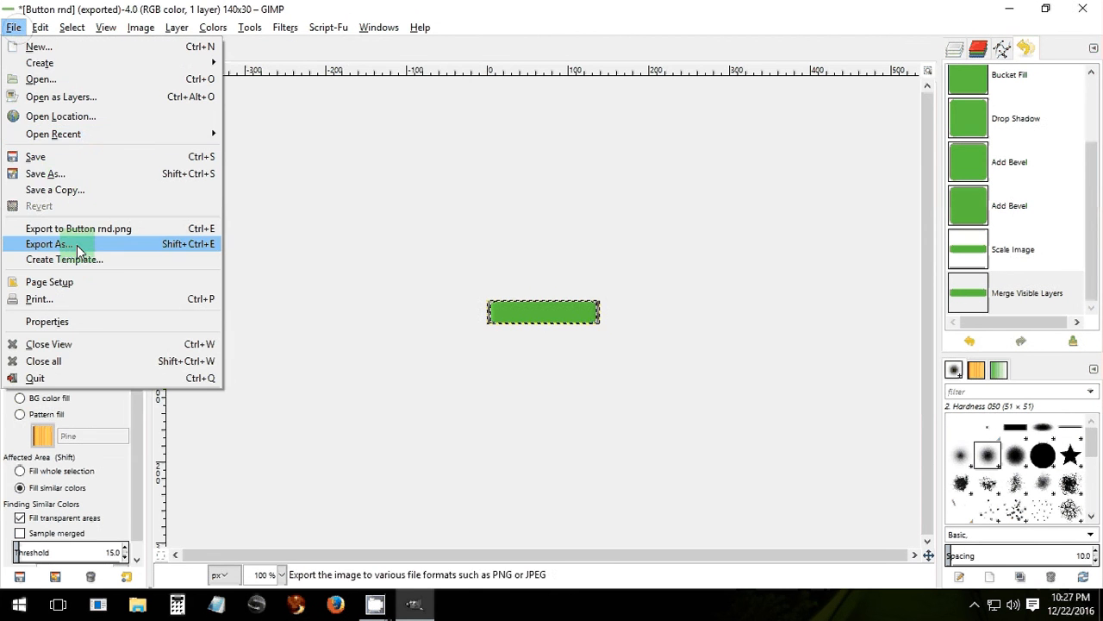
left_click(75, 250)
left_click(190, 55)
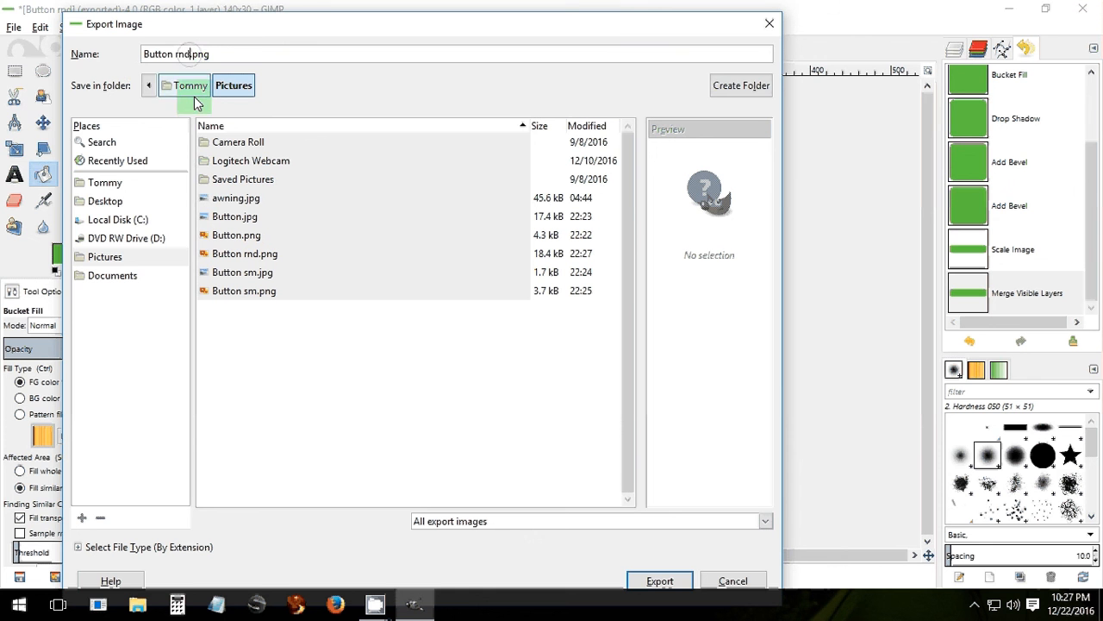
type("sm")
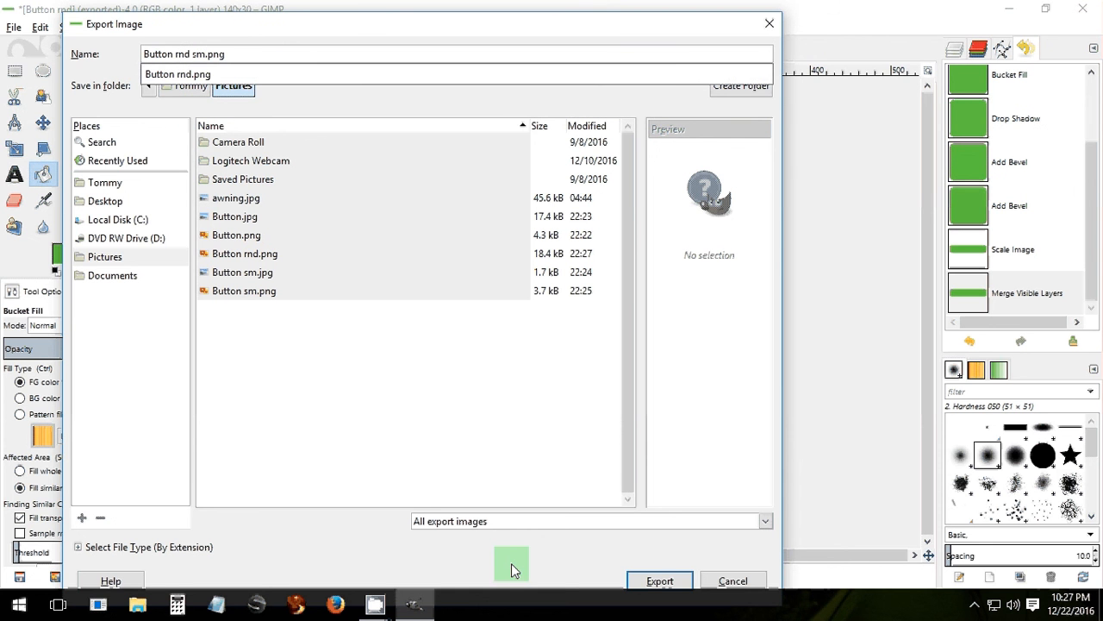
left_click(648, 580)
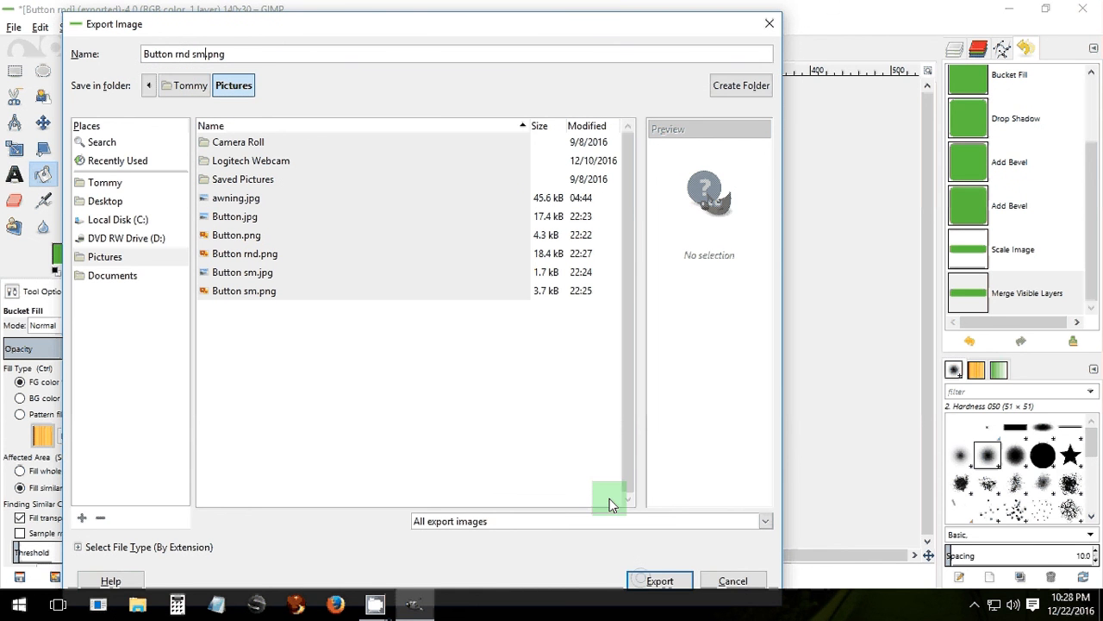
left_click(662, 584)
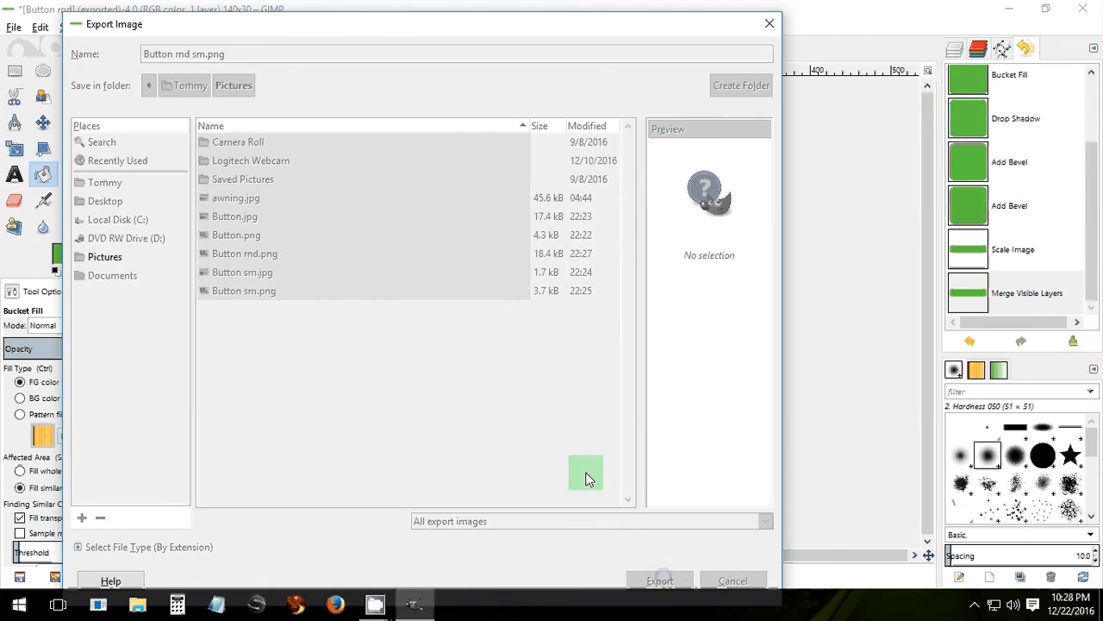
left_click(571, 456)
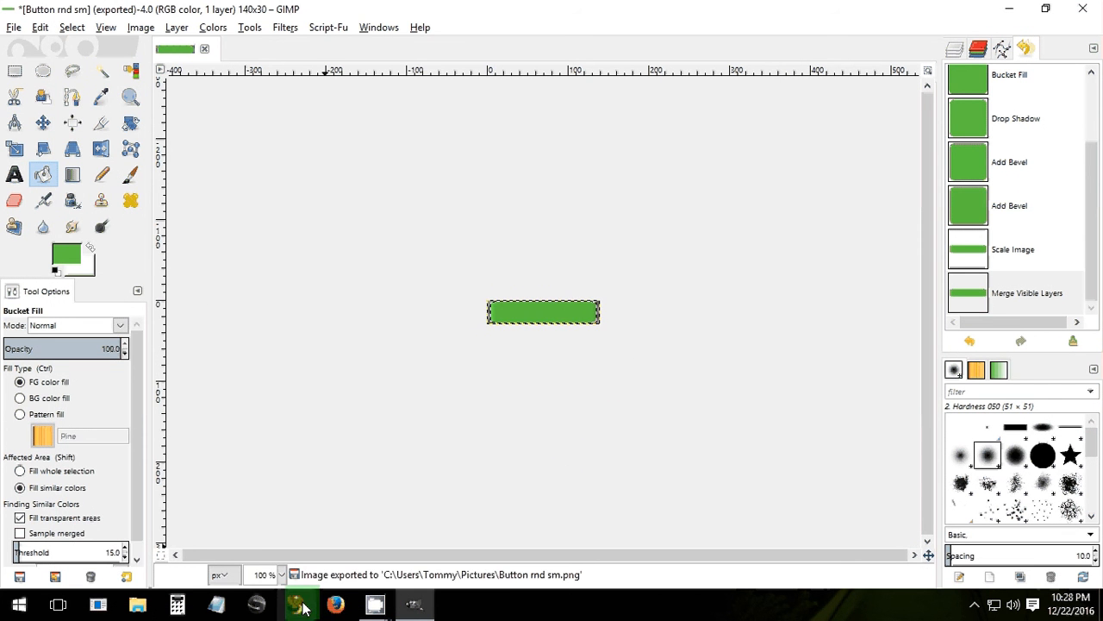
Switch to File Explorer and open the exported Button rnd sm image from the Pictures folder in the photo viewer.
left_click(377, 605)
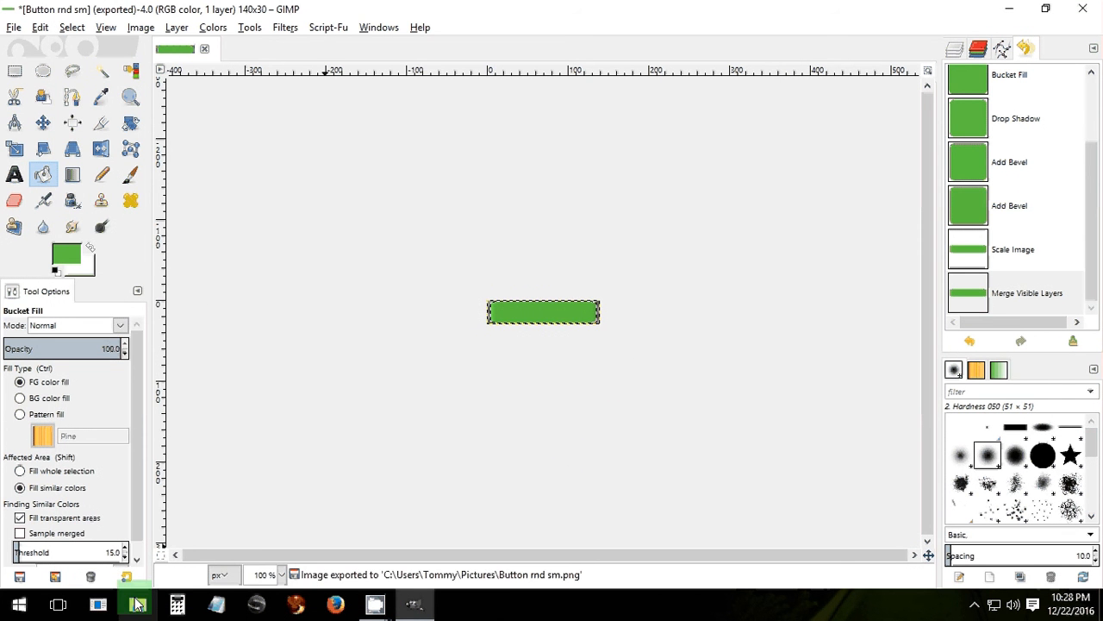
left_click(136, 605)
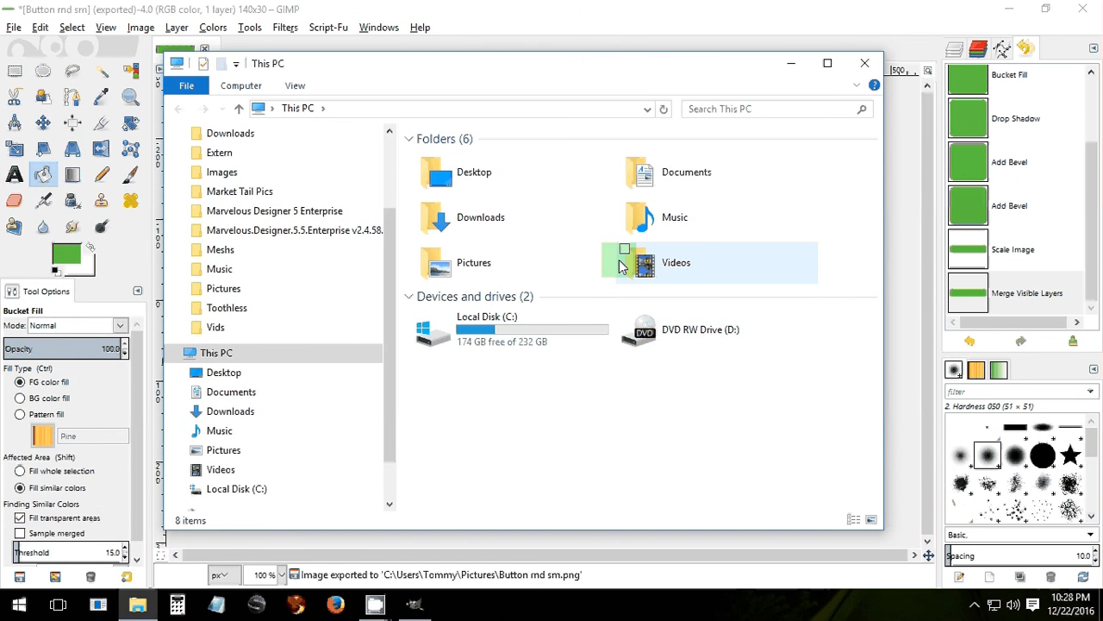
left_click(488, 266)
double_click(488, 266)
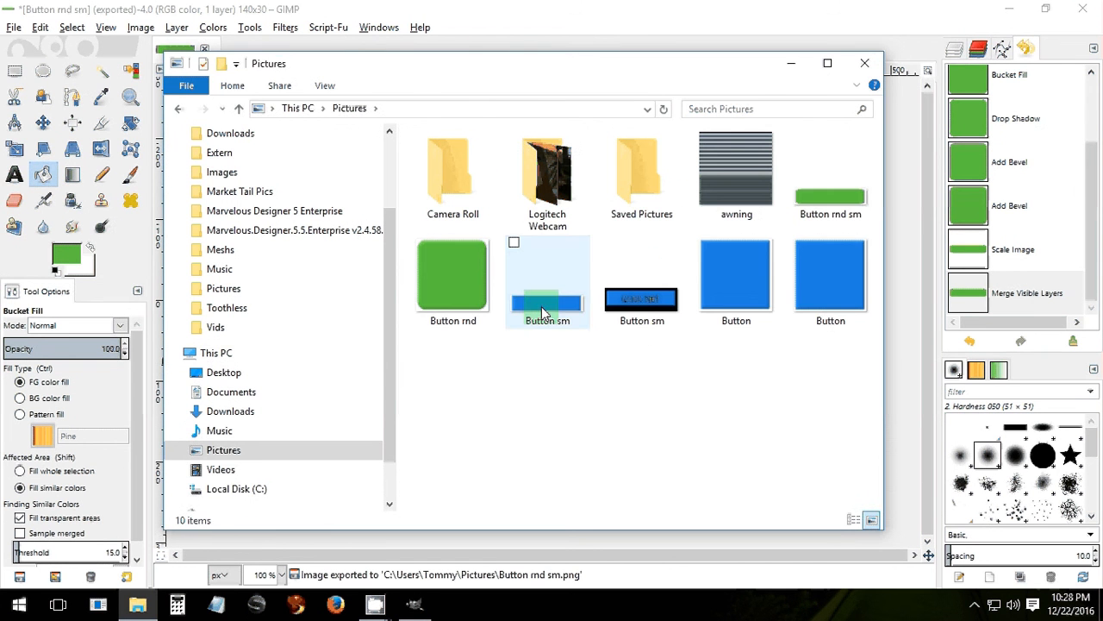
left_click(543, 313)
left_click(802, 214)
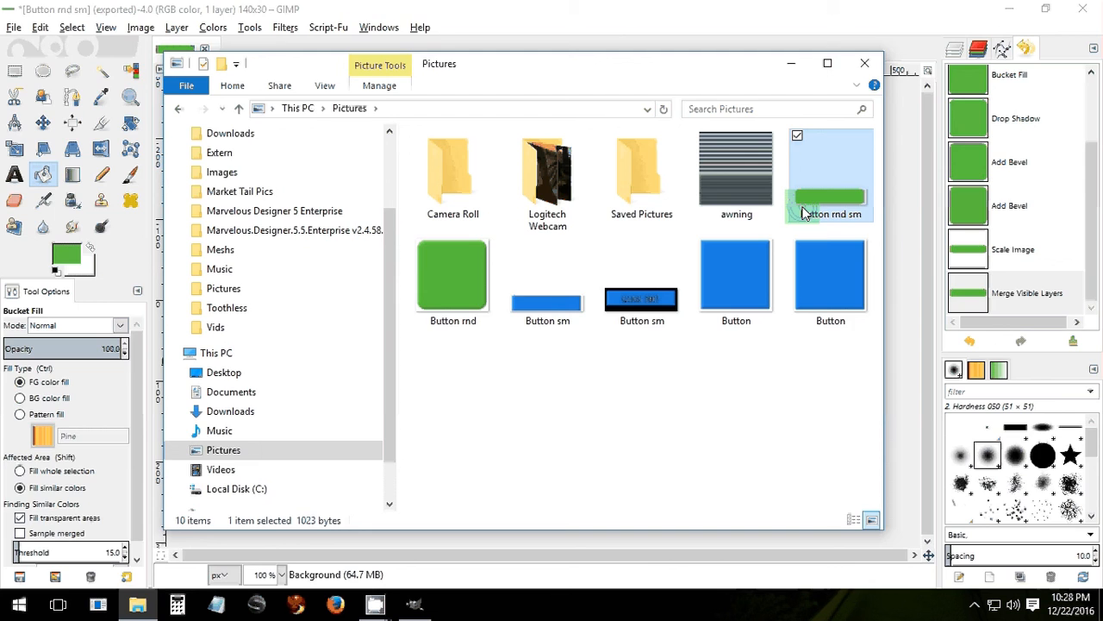
double_click(804, 212)
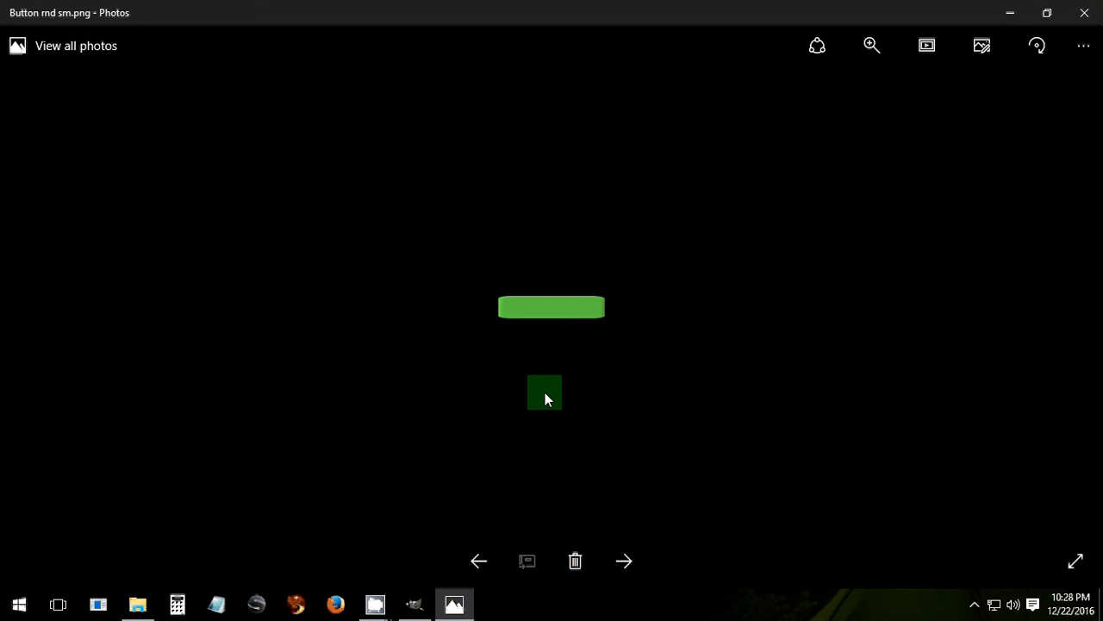
Examine the green button's rounded corners and bevel at several magnifications, closing the image and the Pictures folder window when done.
scroll(545, 392, "up", 2)
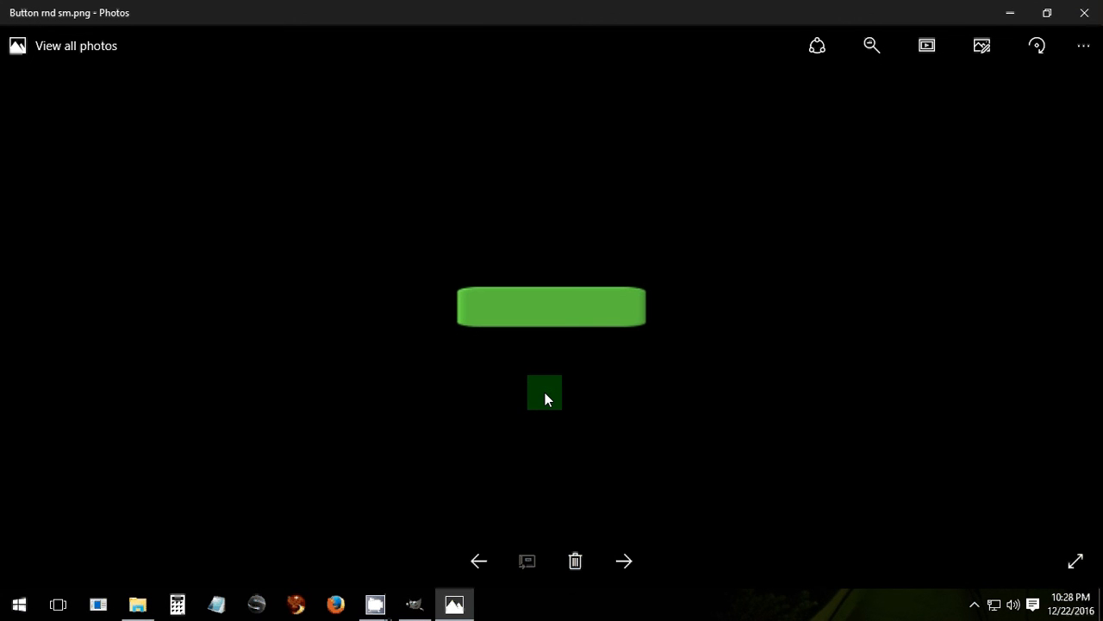
scroll(545, 396, "down", 2)
scroll(545, 396, "up", 3)
scroll(545, 396, "down", 2)
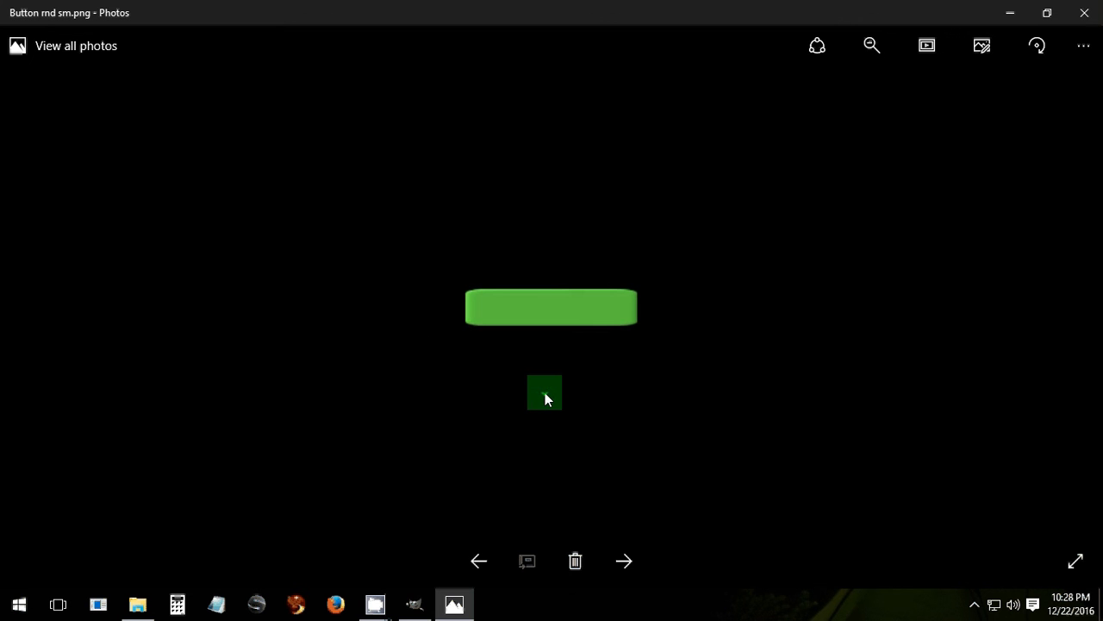
scroll(545, 396, "down", 1)
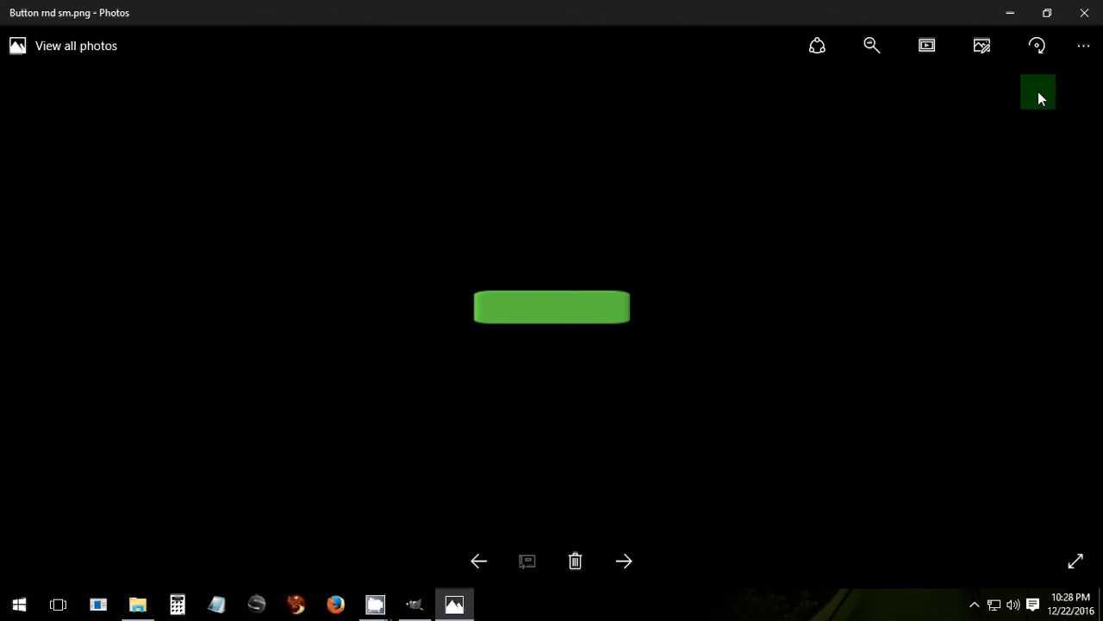
left_click(1084, 13)
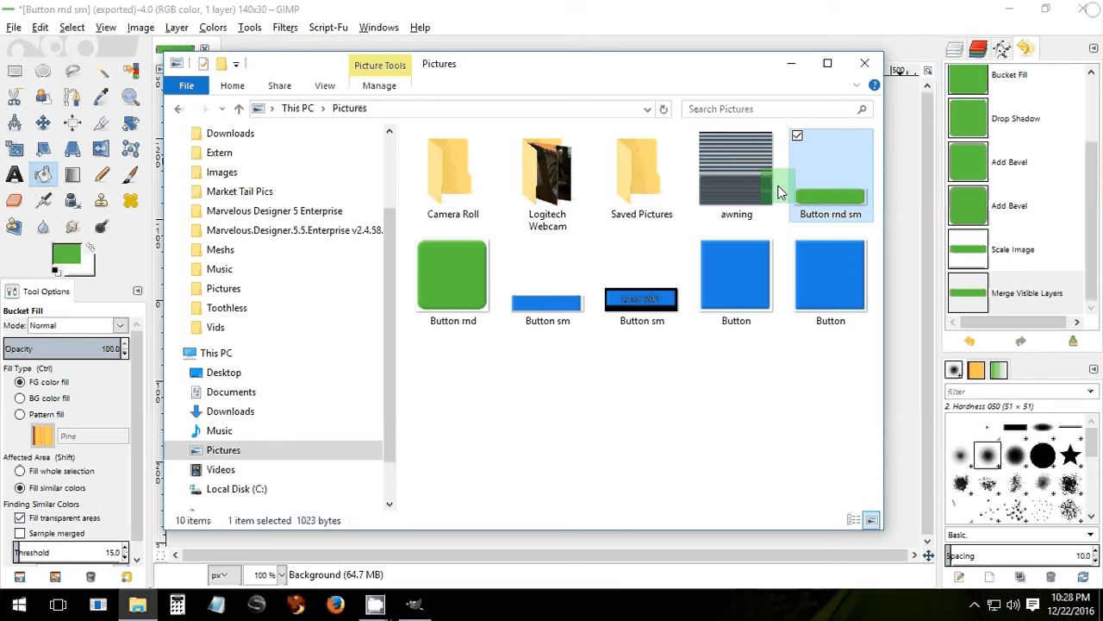
left_click(866, 64)
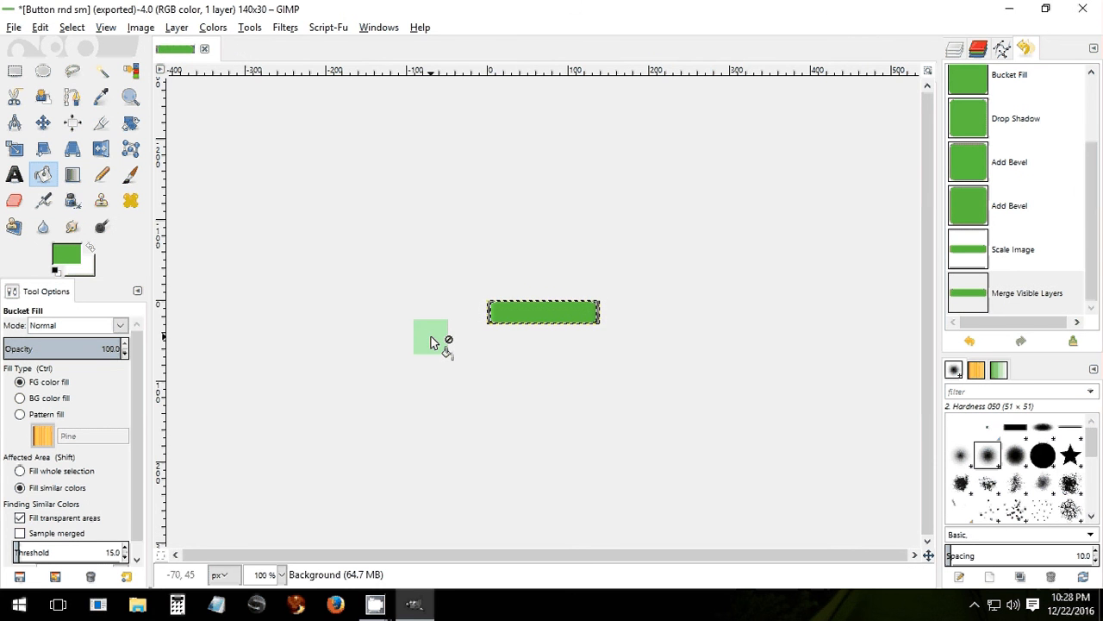